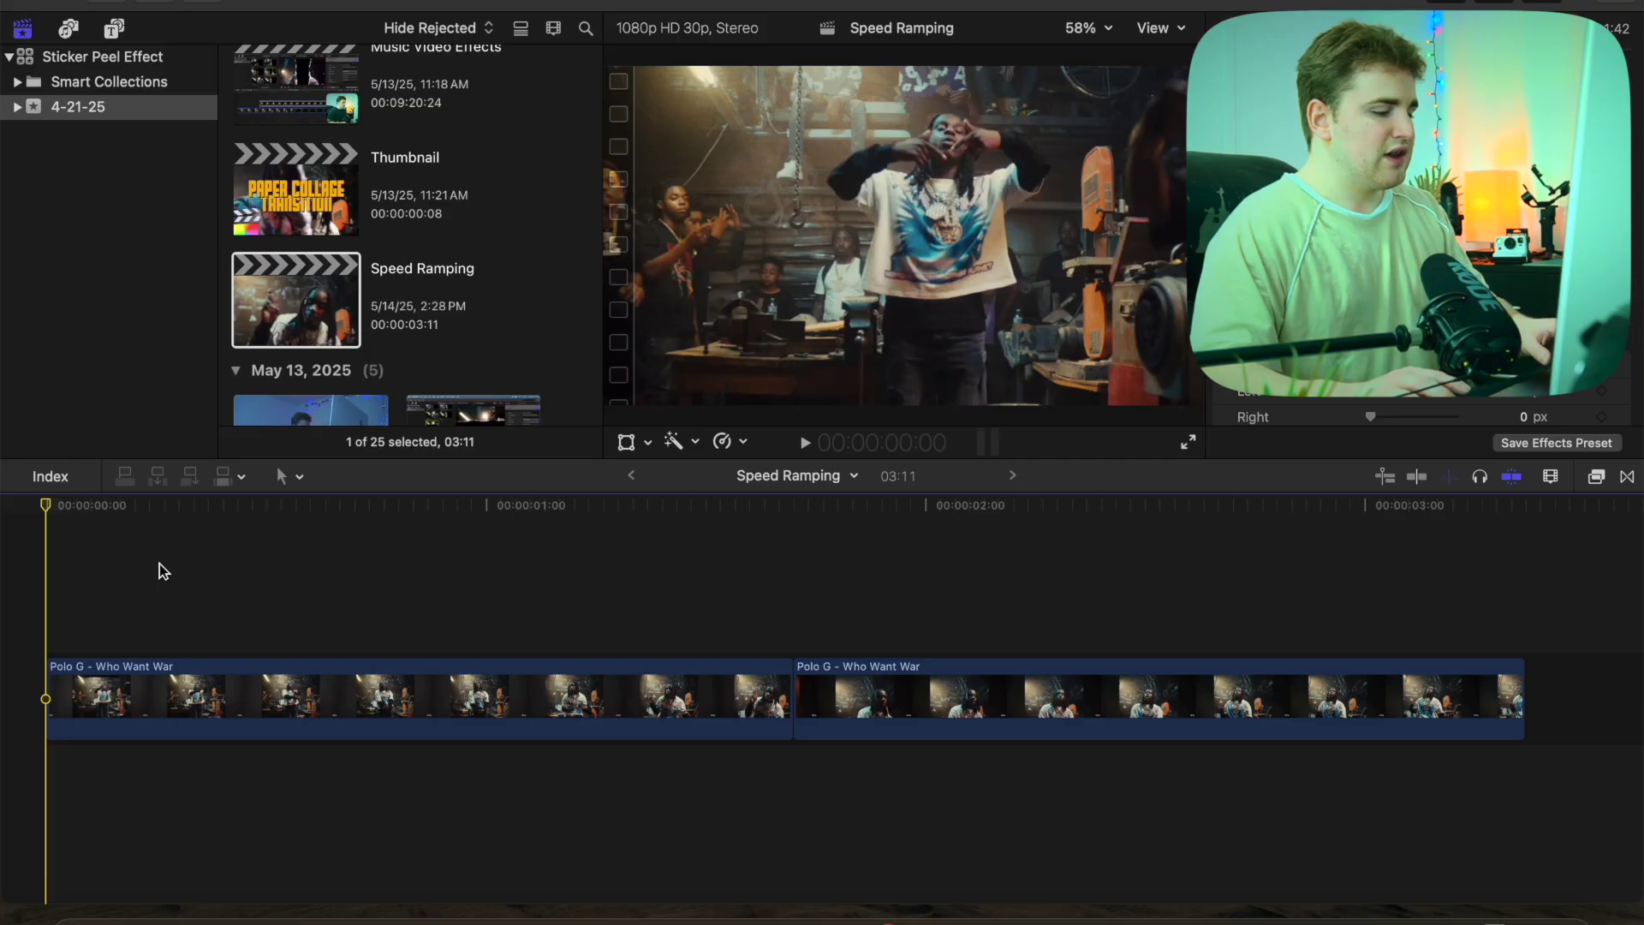
# - Preview the clips, then add markers where the first clip's fast section begins and ends
pyautogui.press('space')
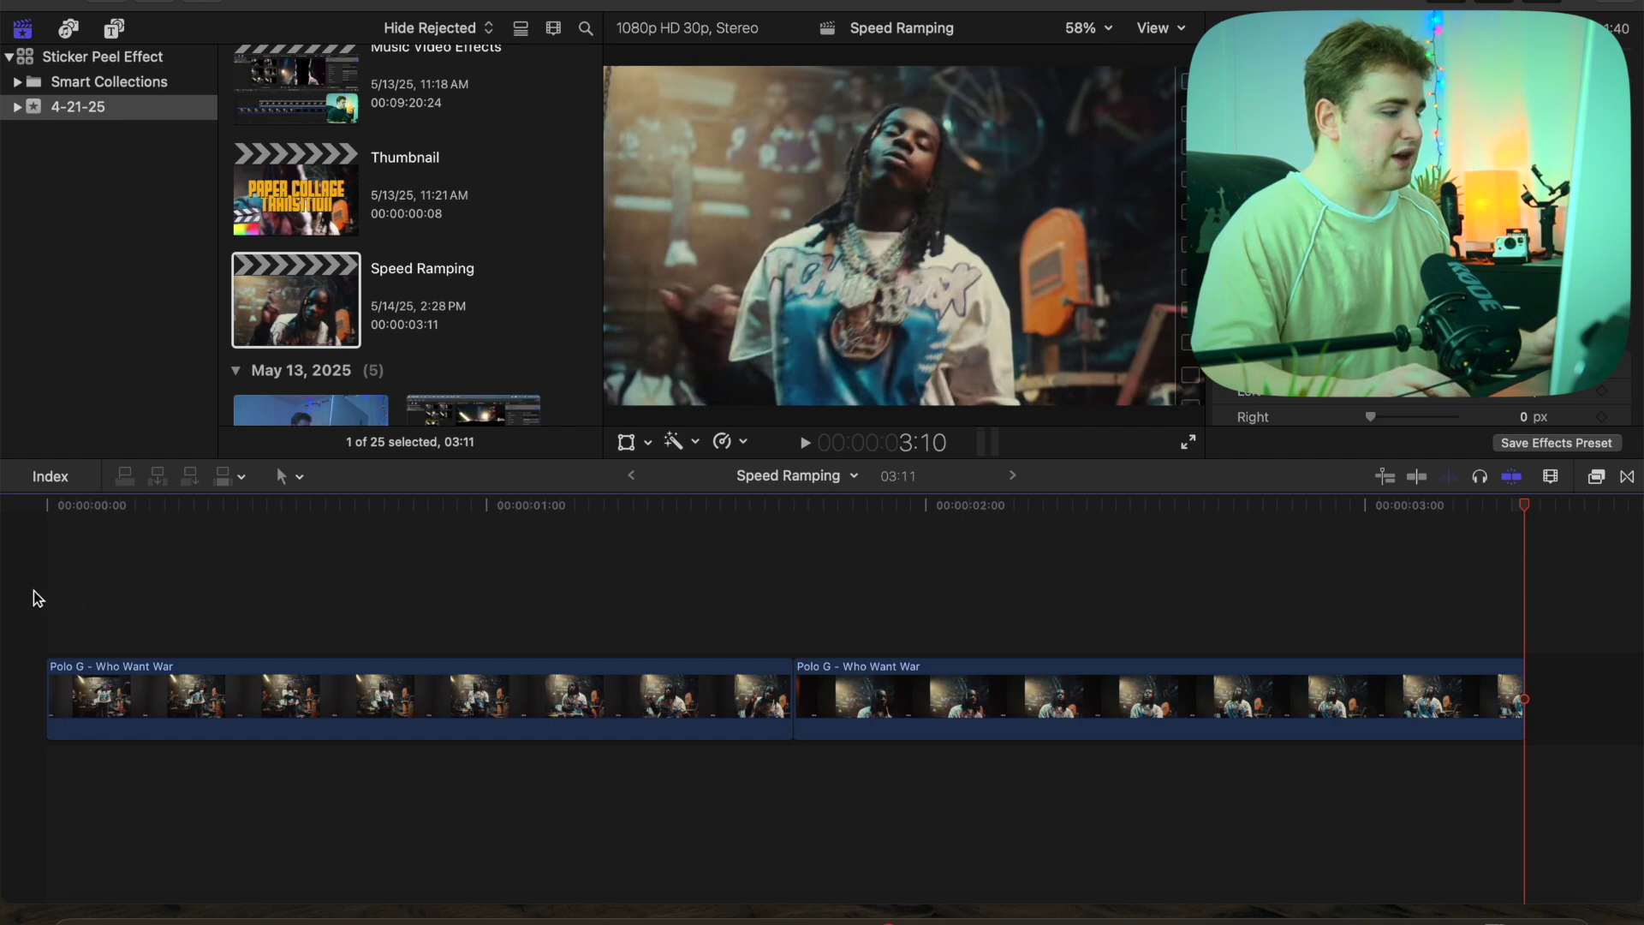
pyautogui.press('Home')
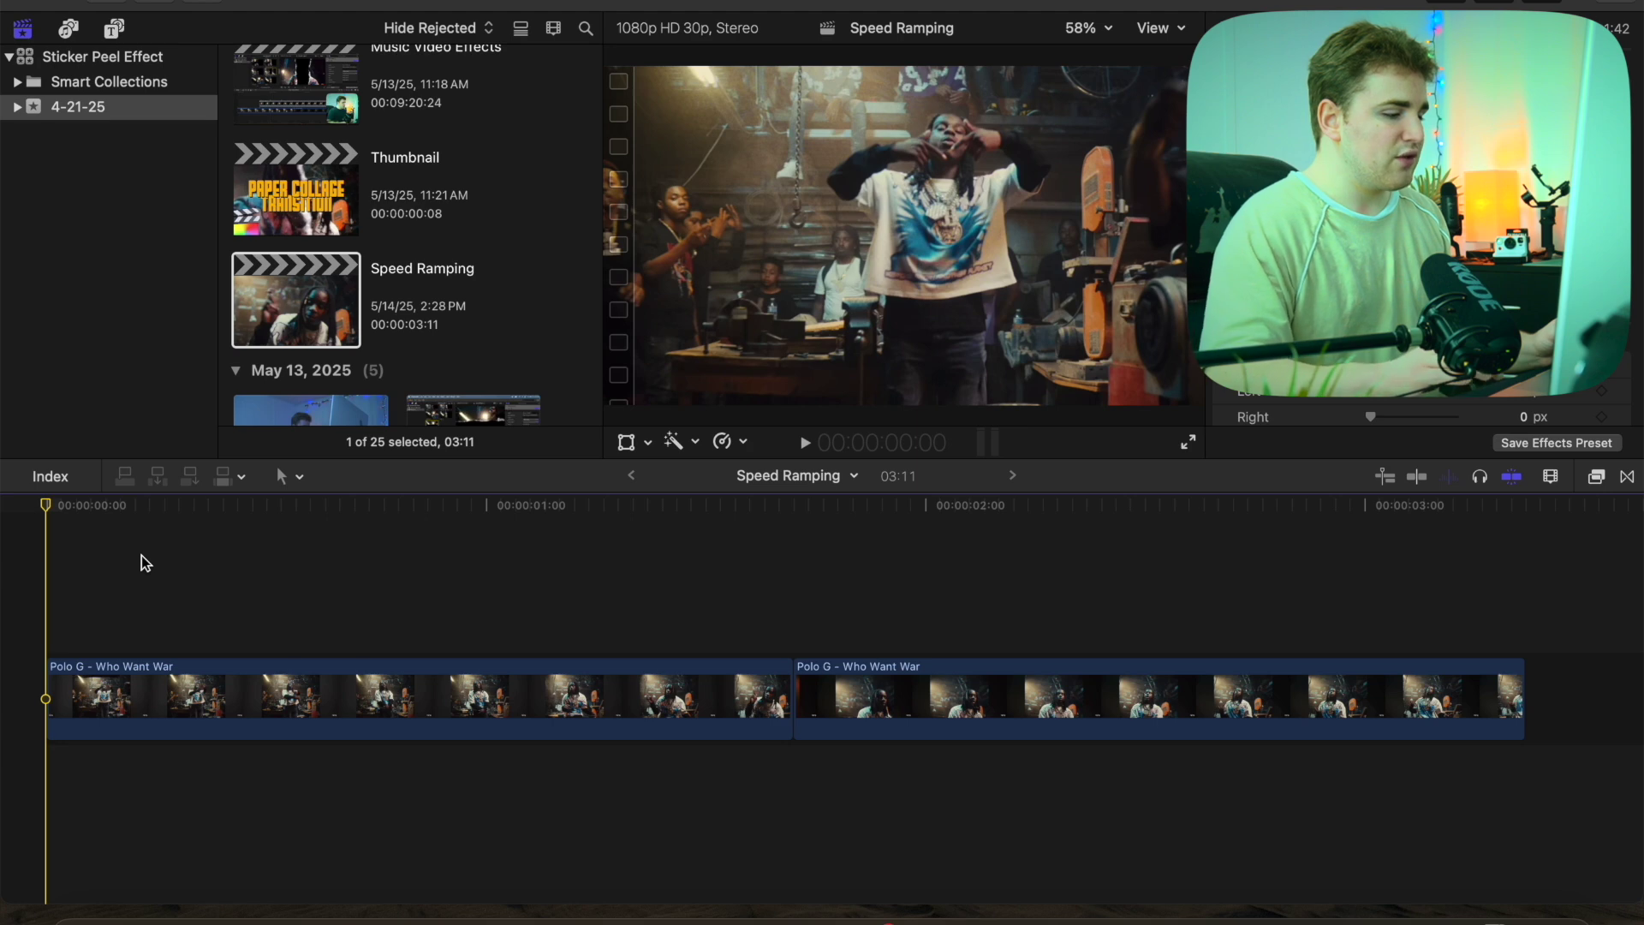
pyautogui.press('space')
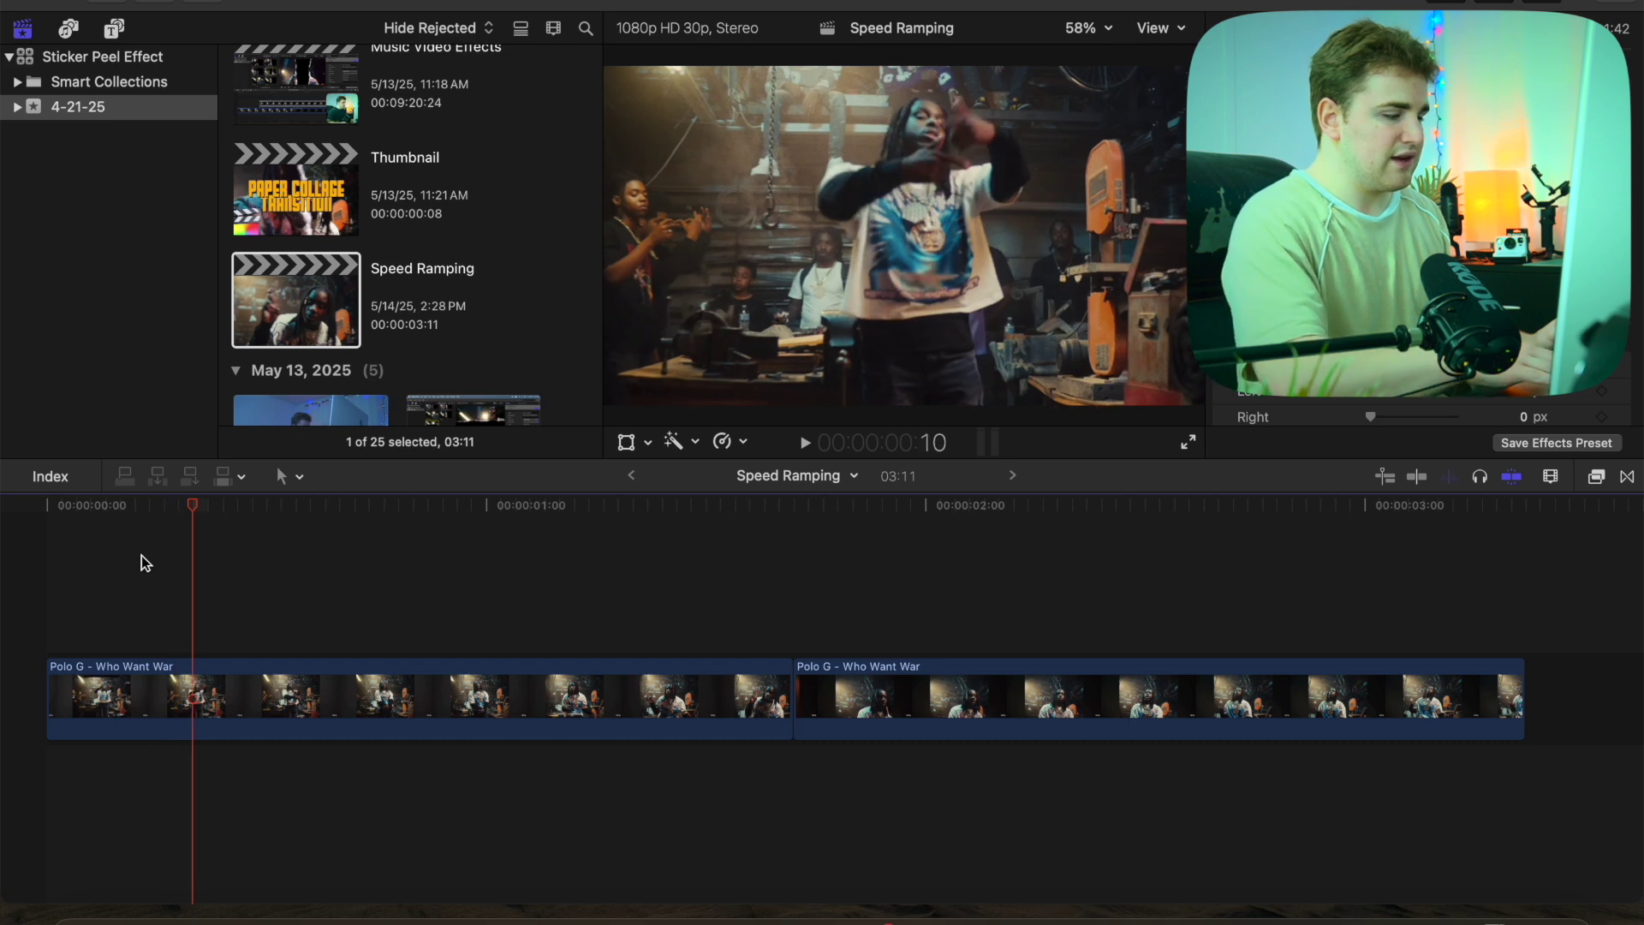
pyautogui.press('m')
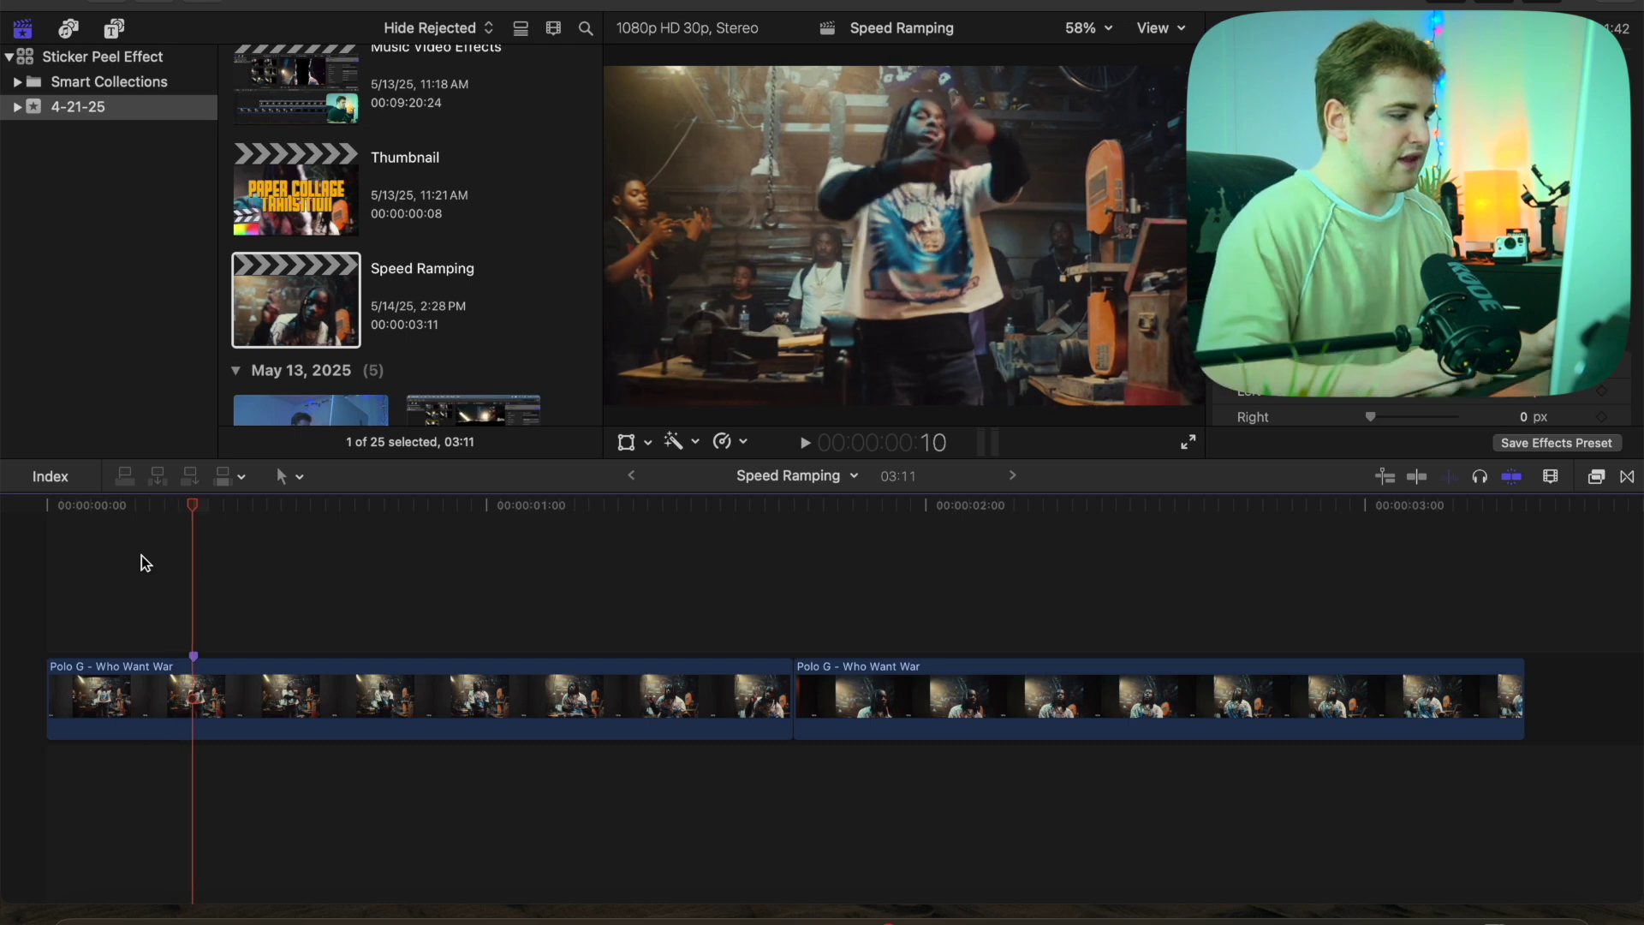
pyautogui.click(788, 641)
pyautogui.press('Left')
pyautogui.press('Left')
pyautogui.press('Left')
pyautogui.press('Left')
pyautogui.press('Left')
pyautogui.press('Left')
pyautogui.press('Left')
pyautogui.press('Left')
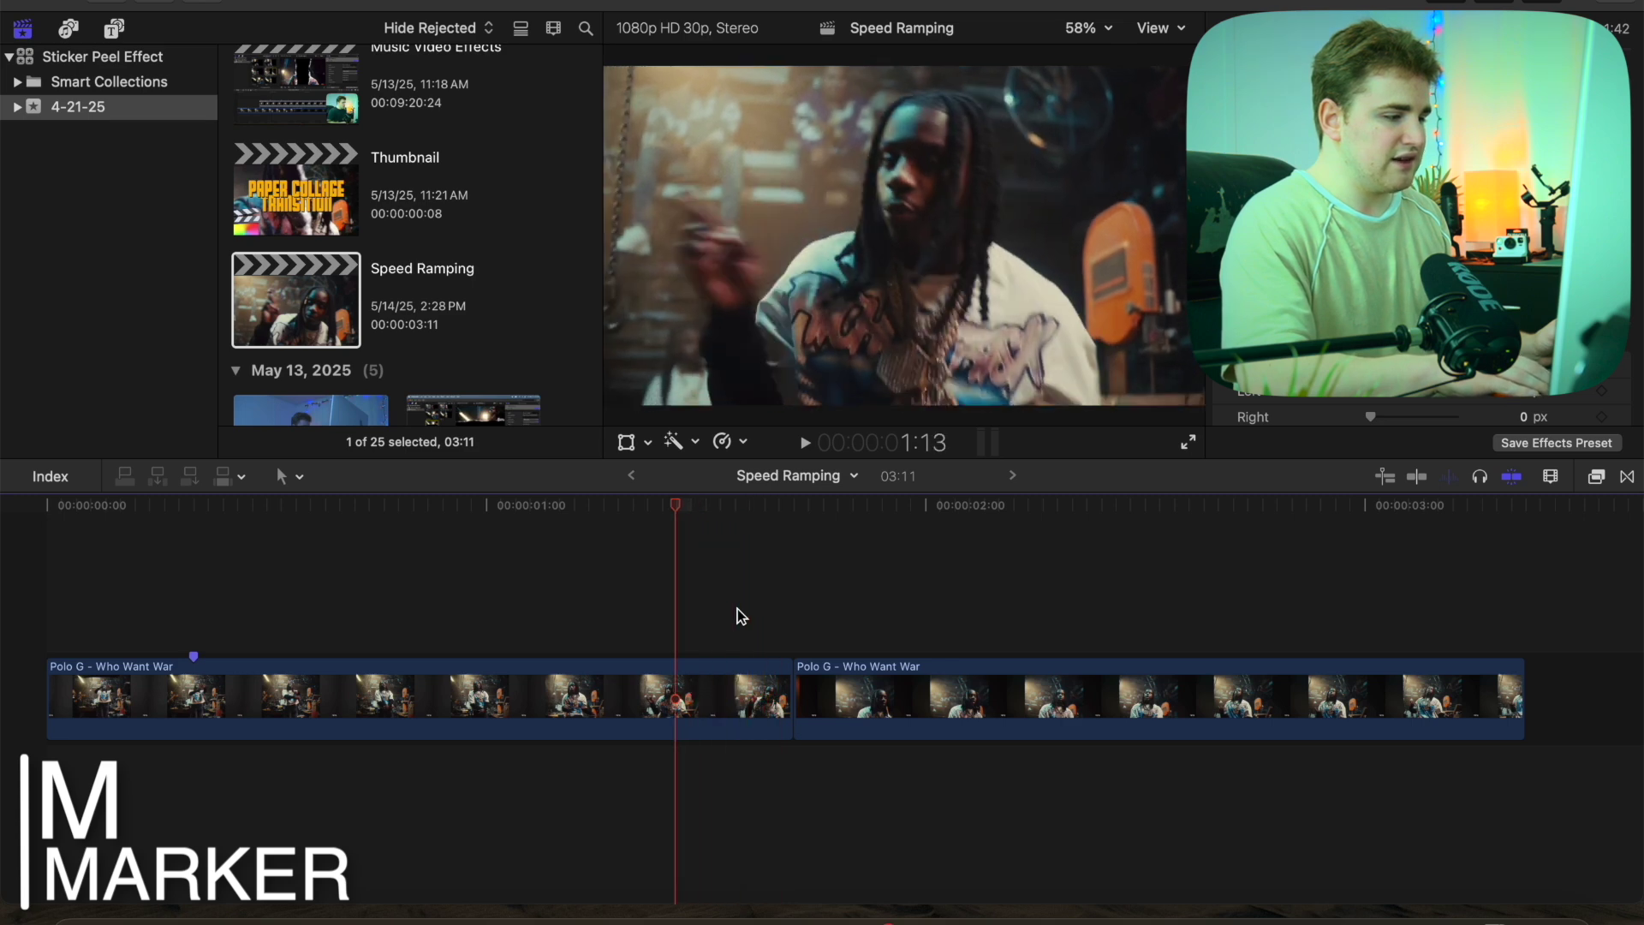
pyautogui.press('Left')
pyautogui.press('Left')
pyautogui.press('m')
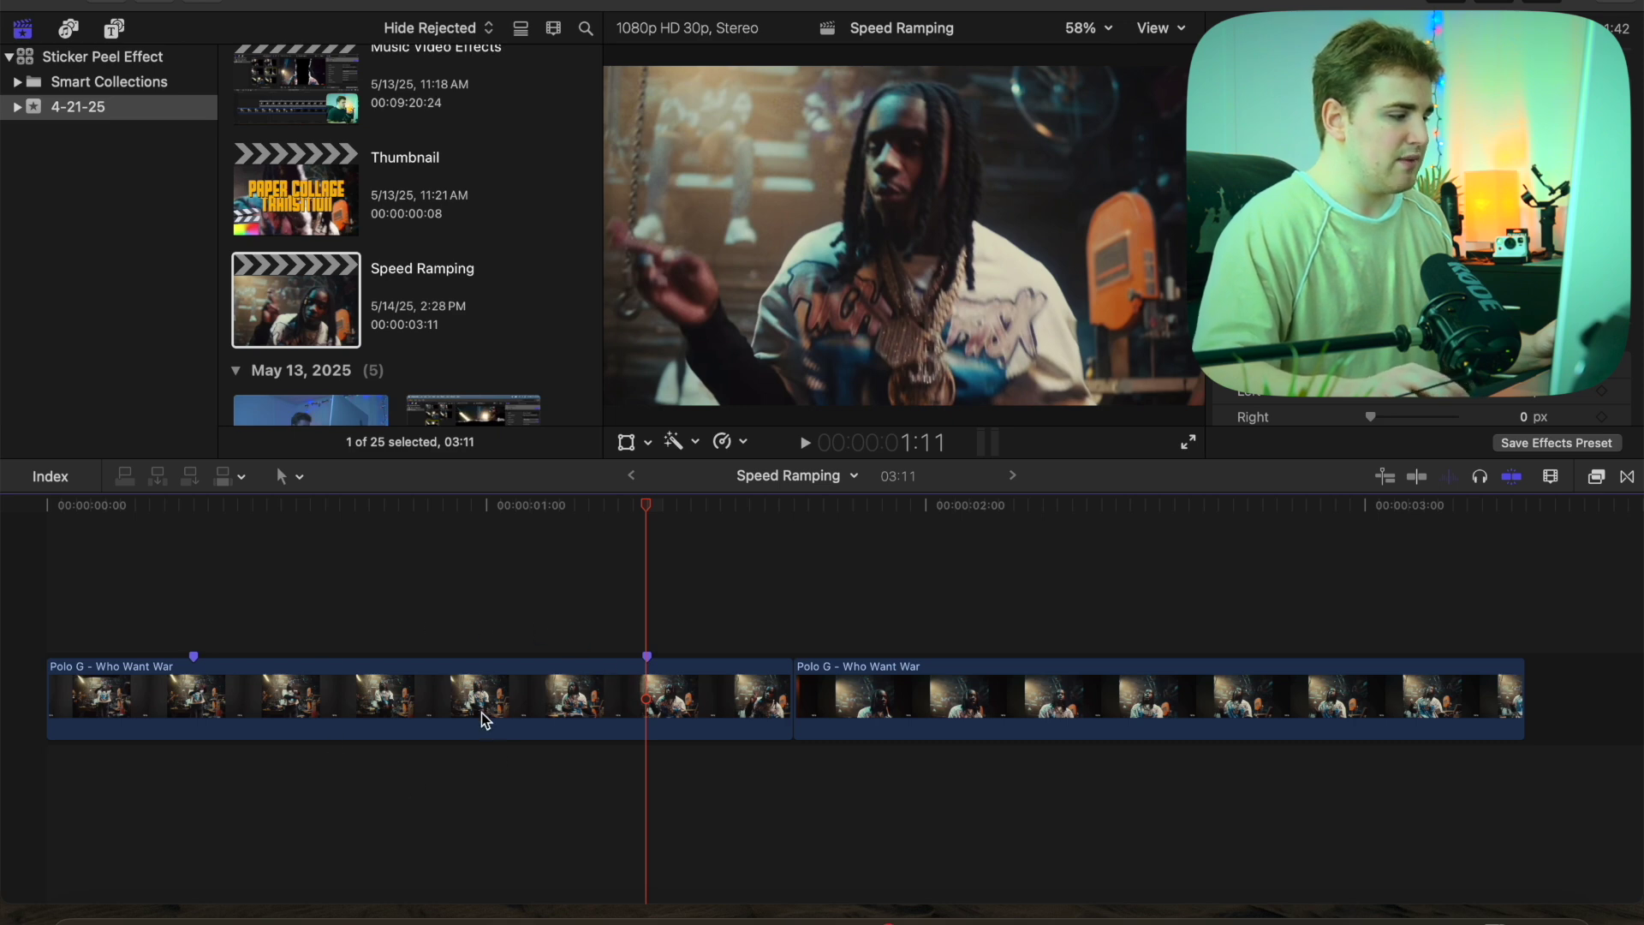
# - Blade the first clip's speed at both markers into three Normal (100%) sections
pyautogui.click(190, 610)
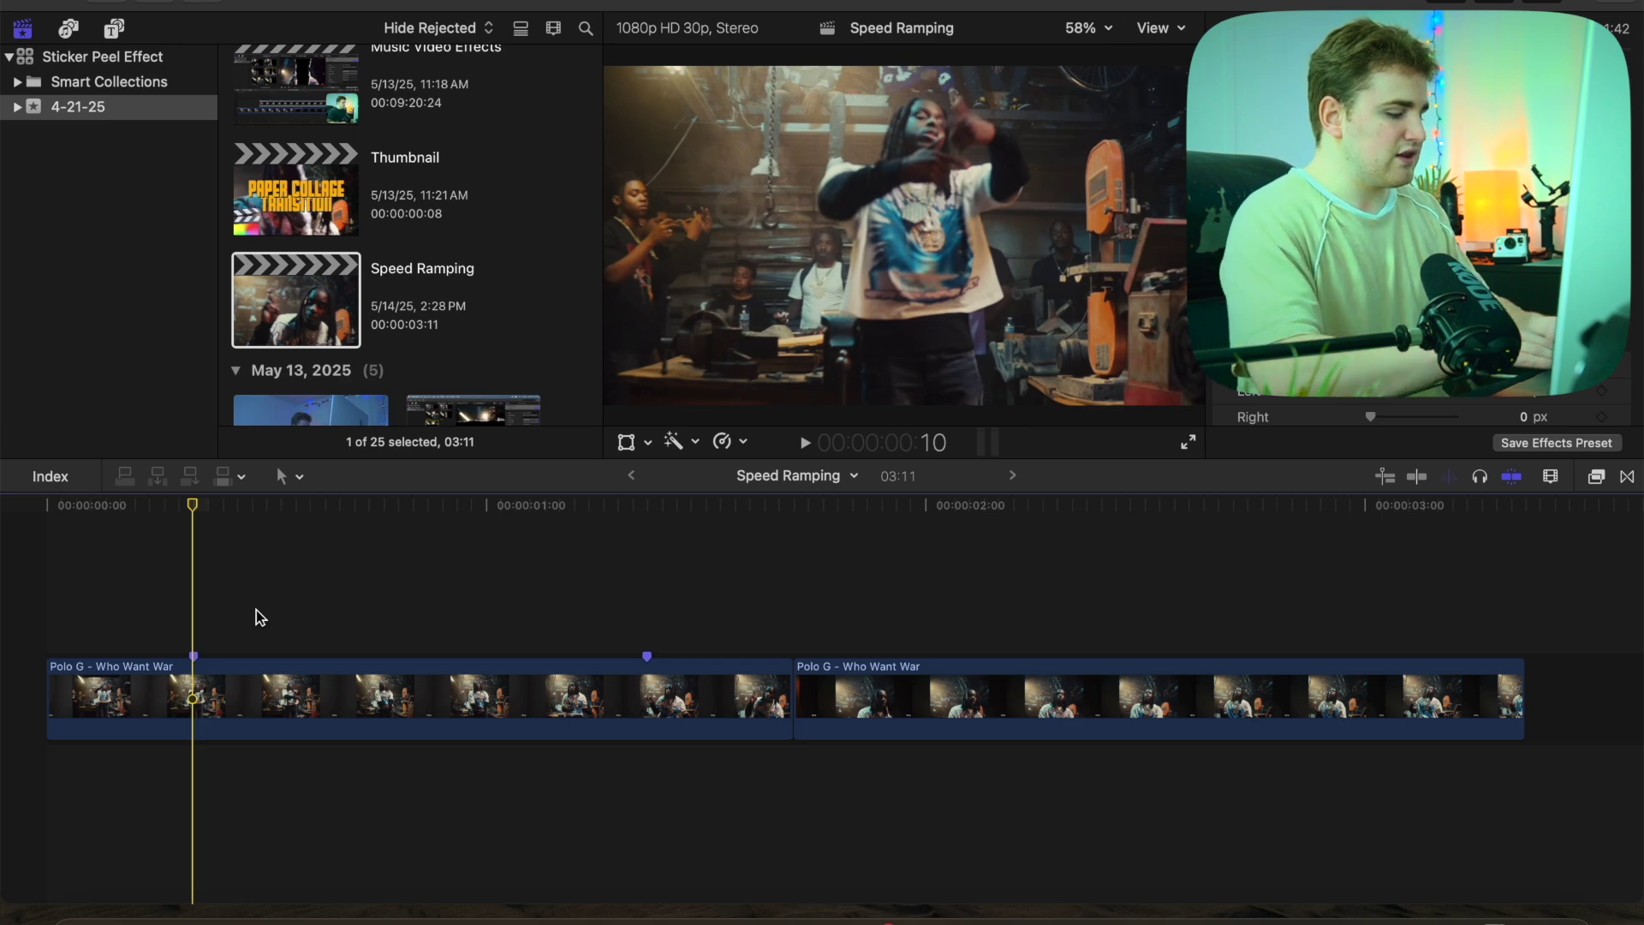
pyautogui.hotkey('shift', 'b')
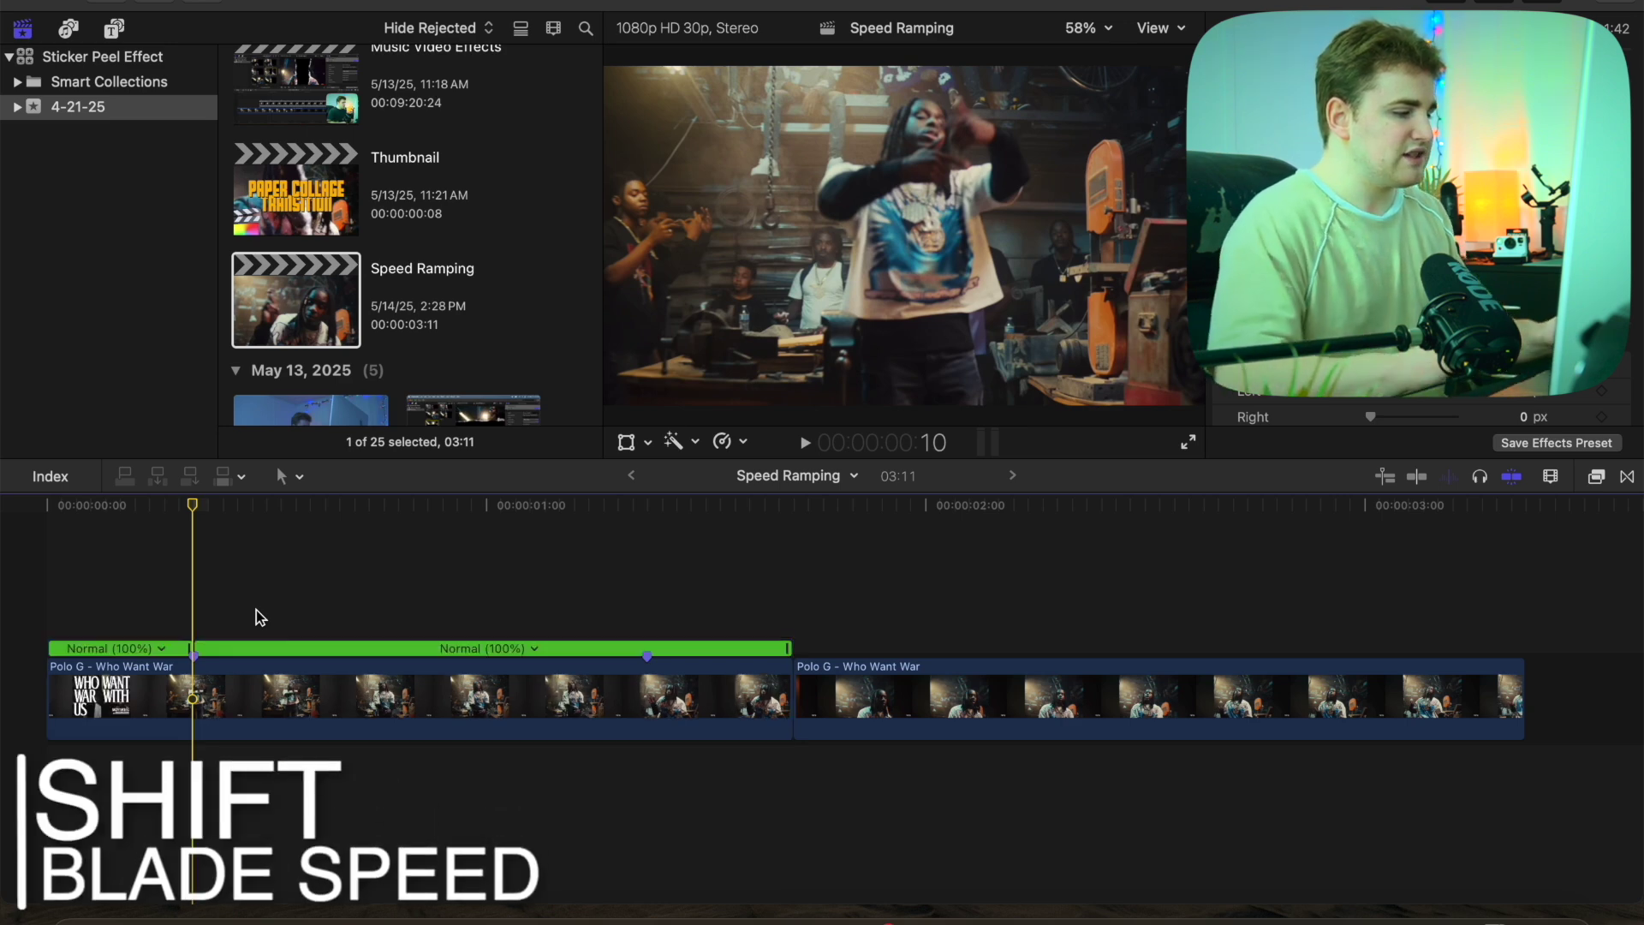
pyautogui.click(645, 615)
pyautogui.click(663, 686)
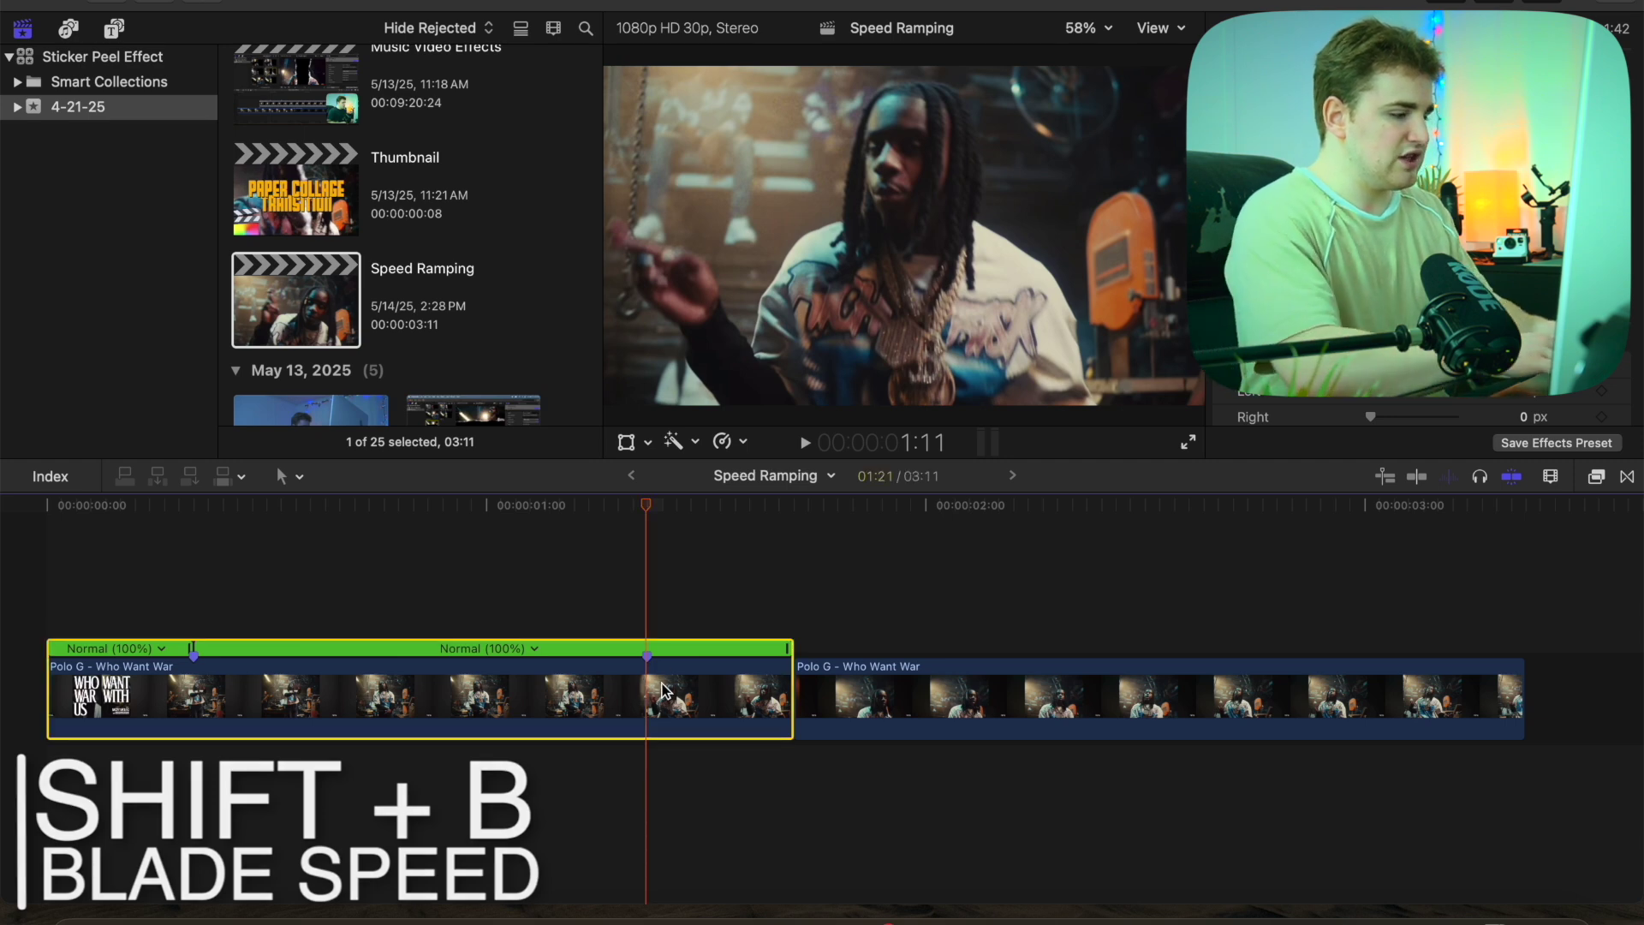
pyautogui.hotkey('shift', 'b')
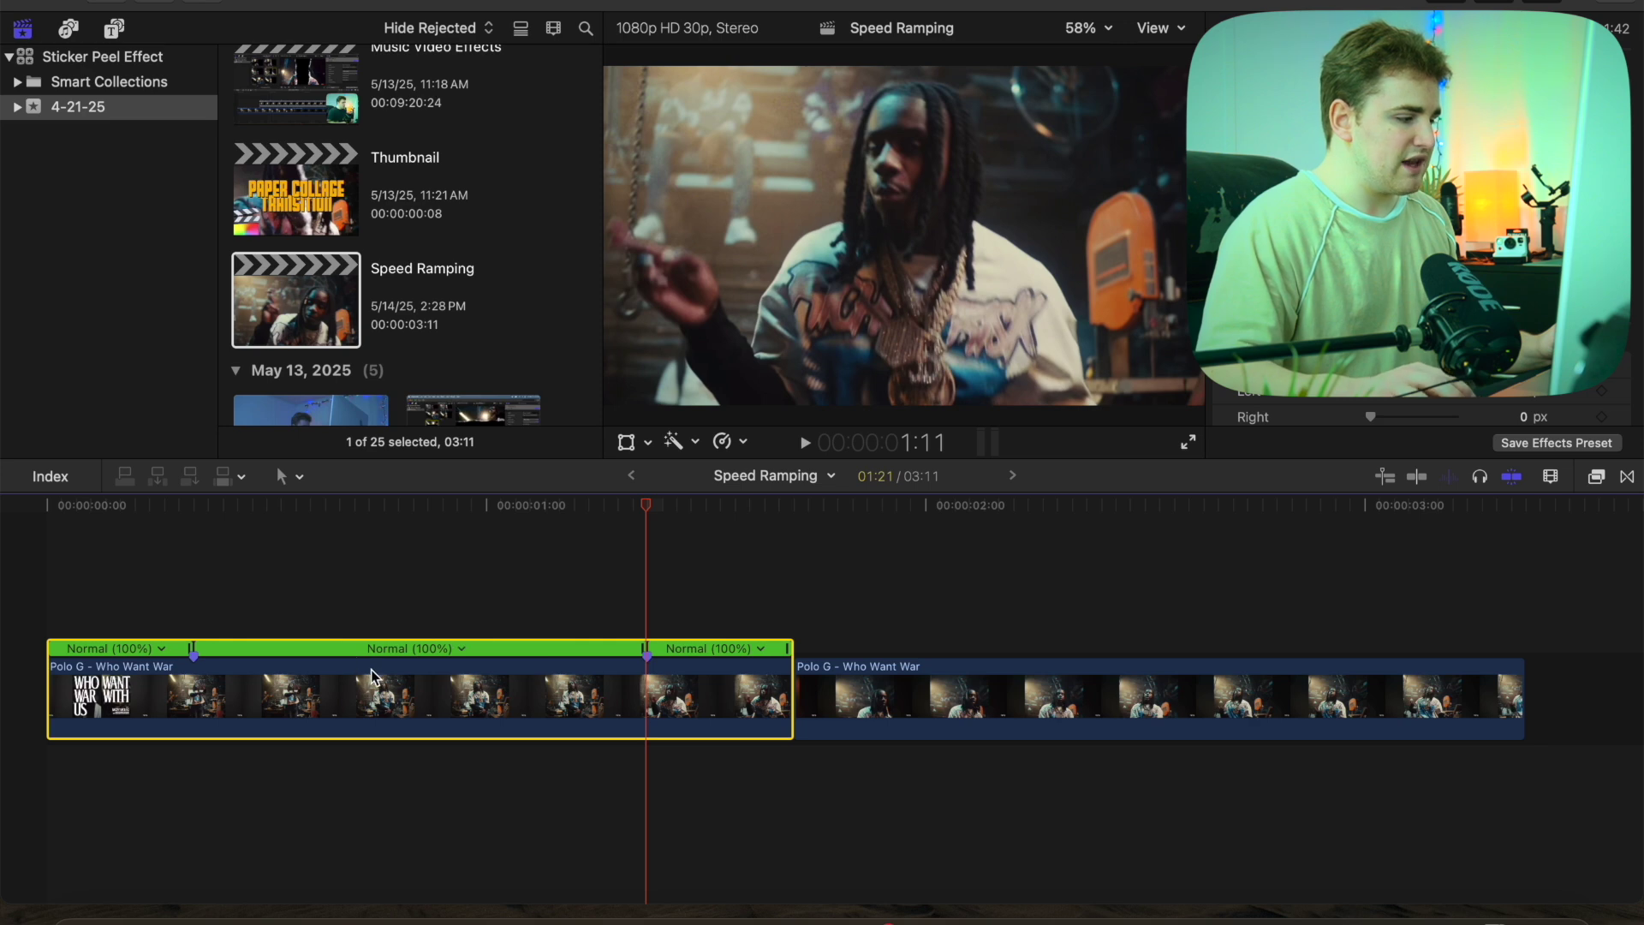
pyautogui.click(45, 606)
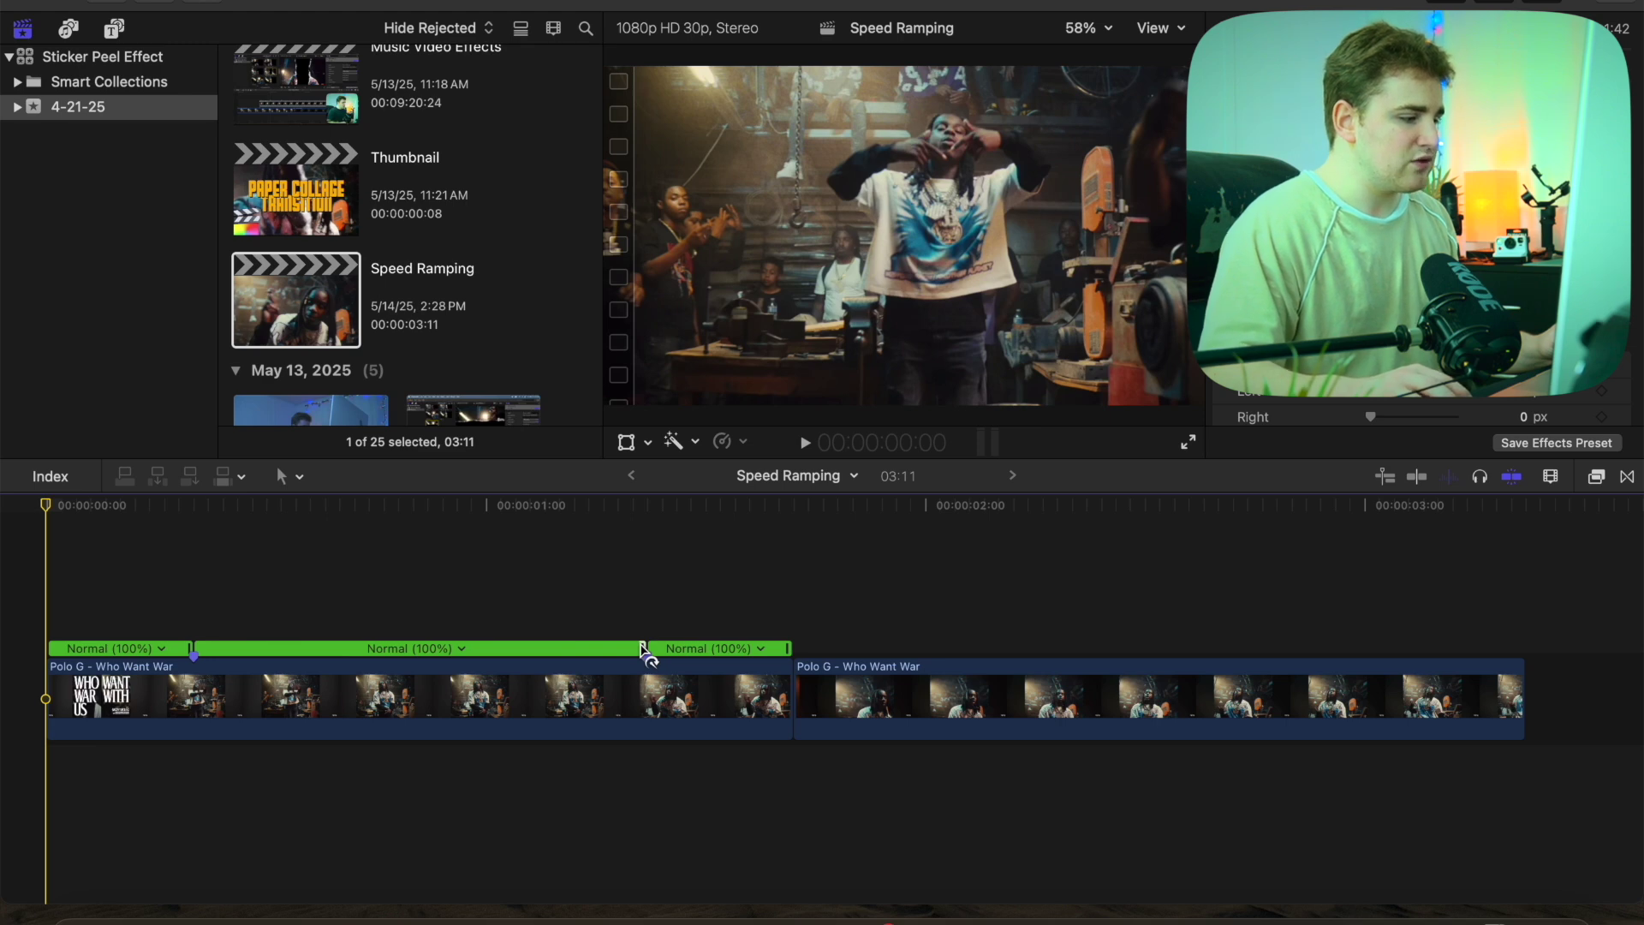
# - Drag the middle retime segment's handle left repeatedly to make that section much faster
pyautogui.moveTo(644, 651); pyautogui.dragTo(381, 651)
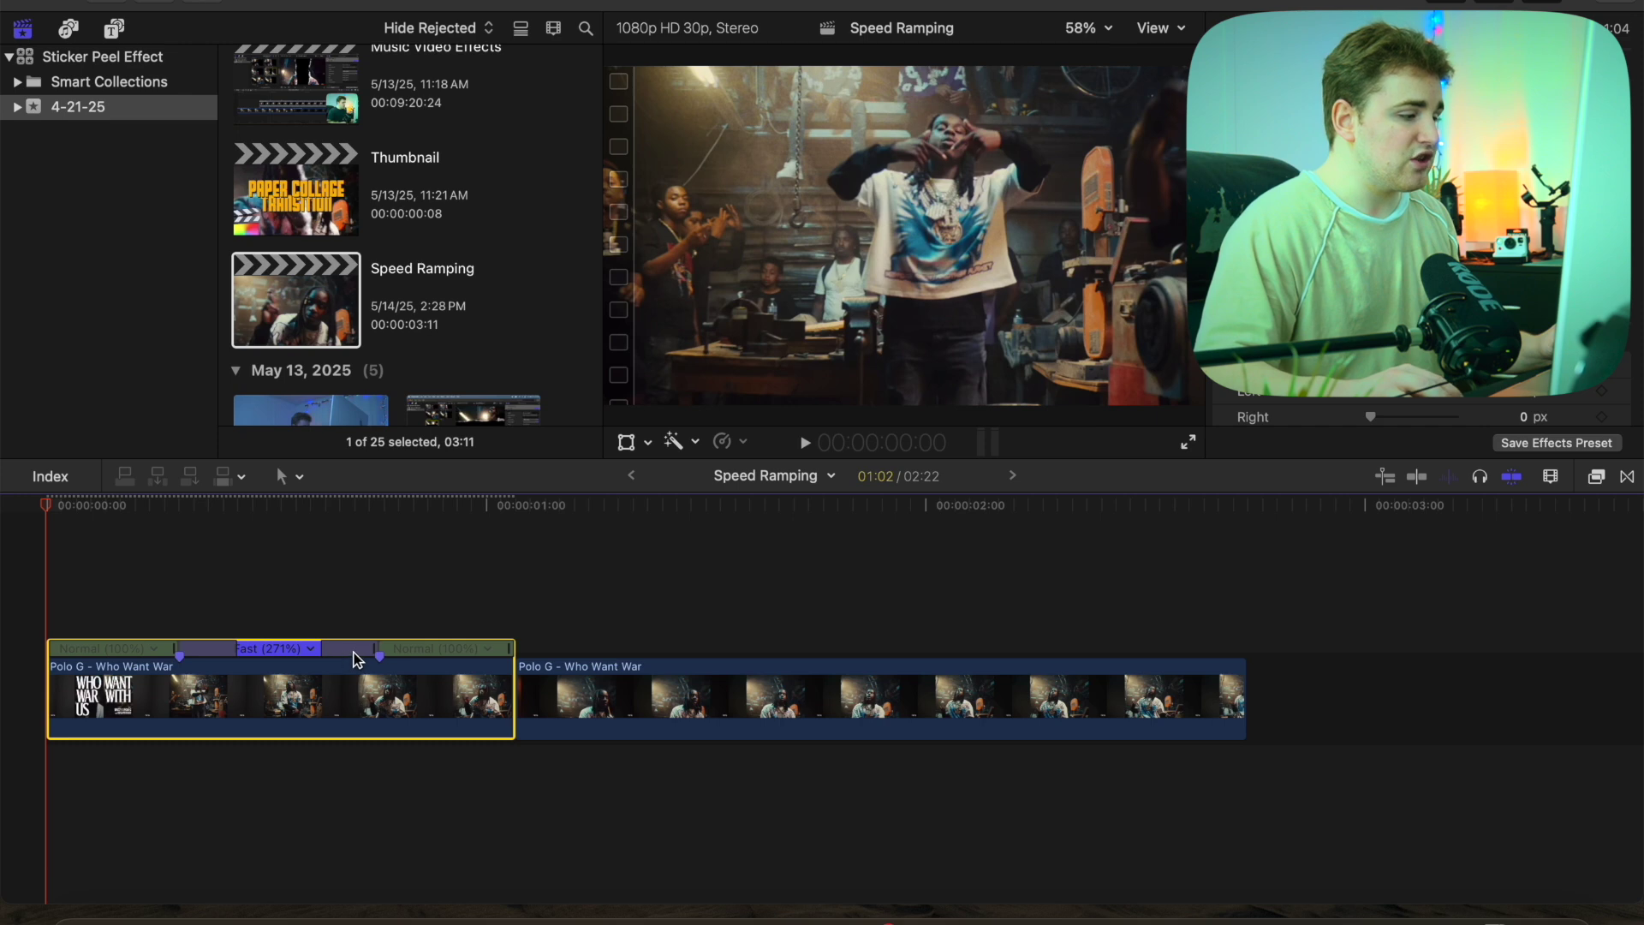
pyautogui.moveTo(372, 649); pyautogui.dragTo(174, 651)
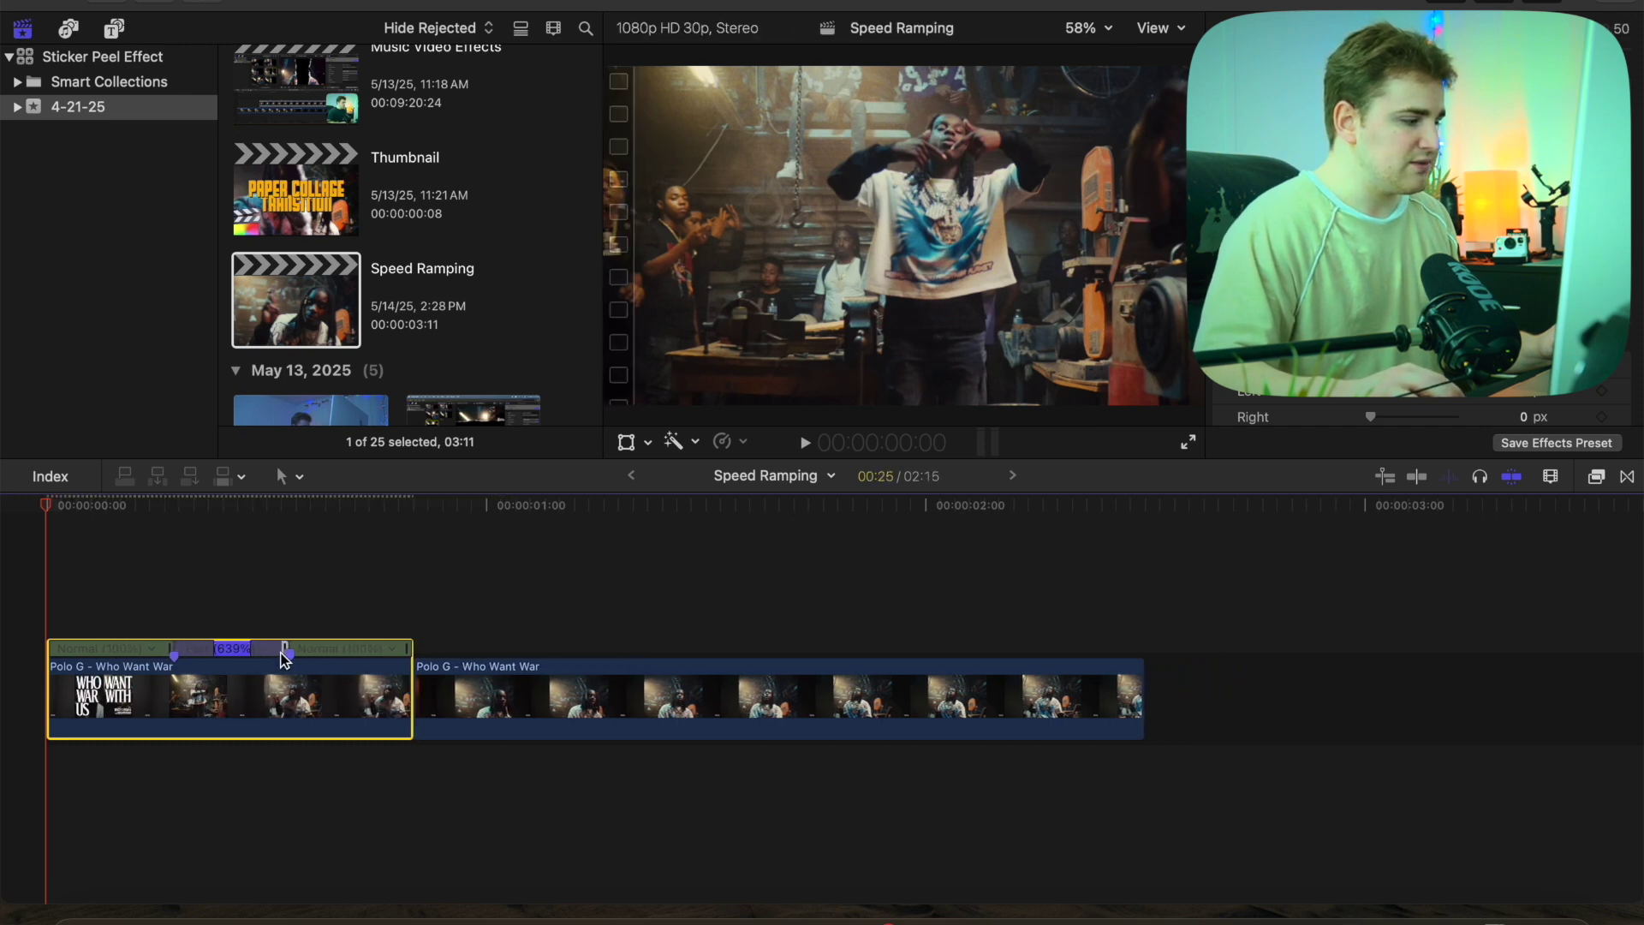
pyautogui.moveTo(285, 652); pyautogui.dragTo(174, 649)
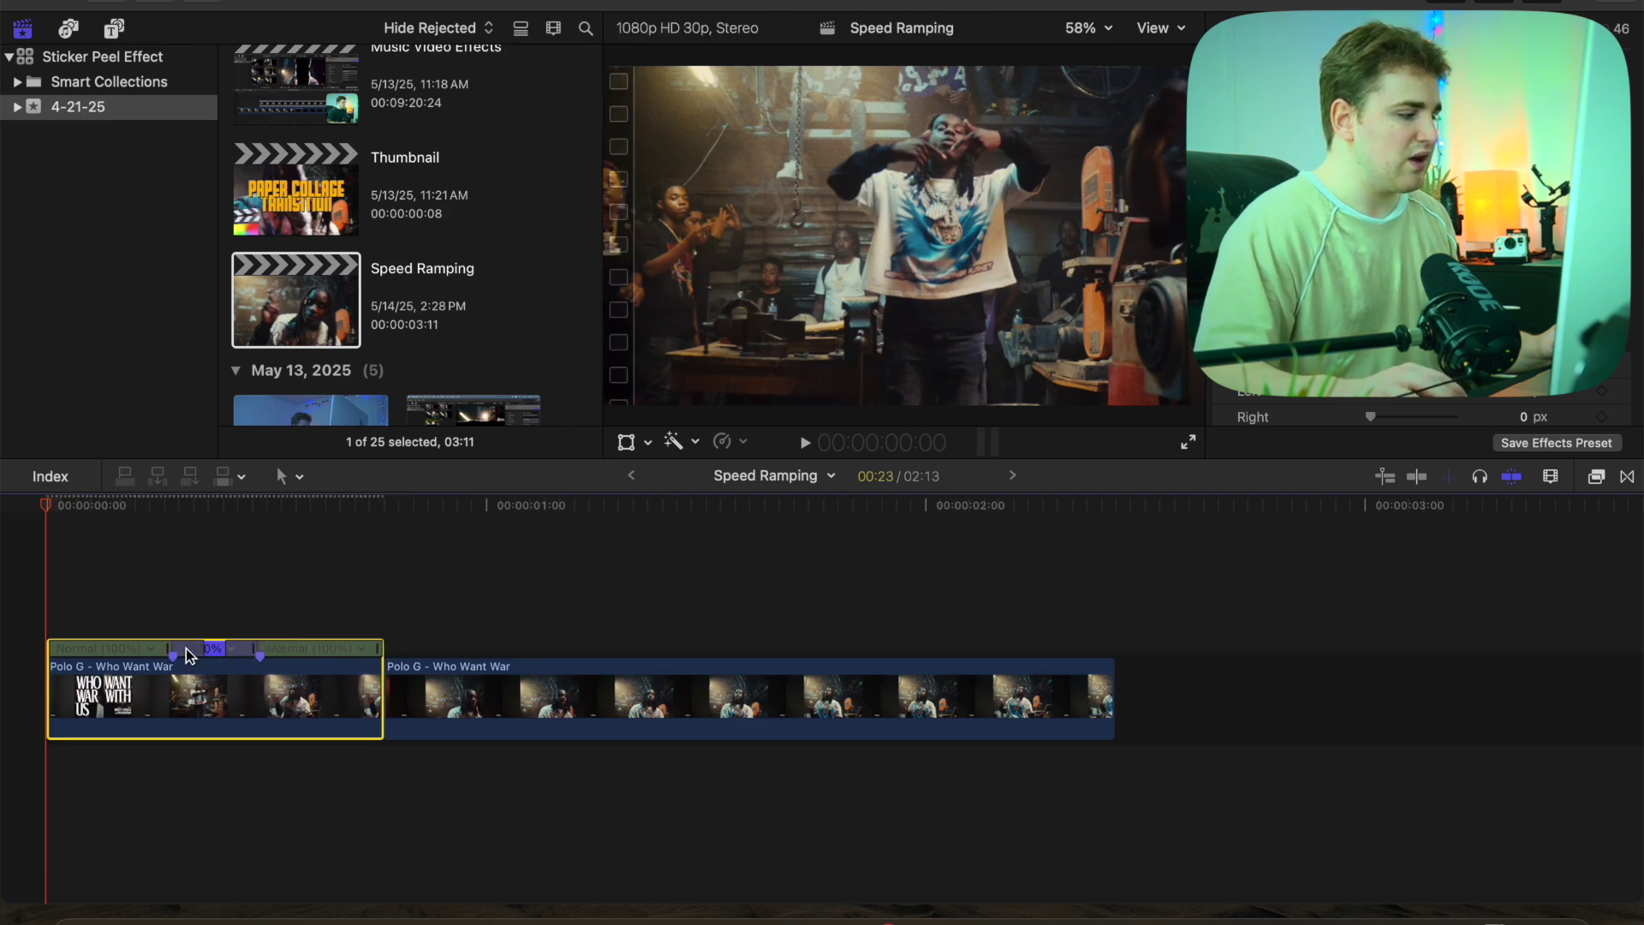
pyautogui.click(30, 597)
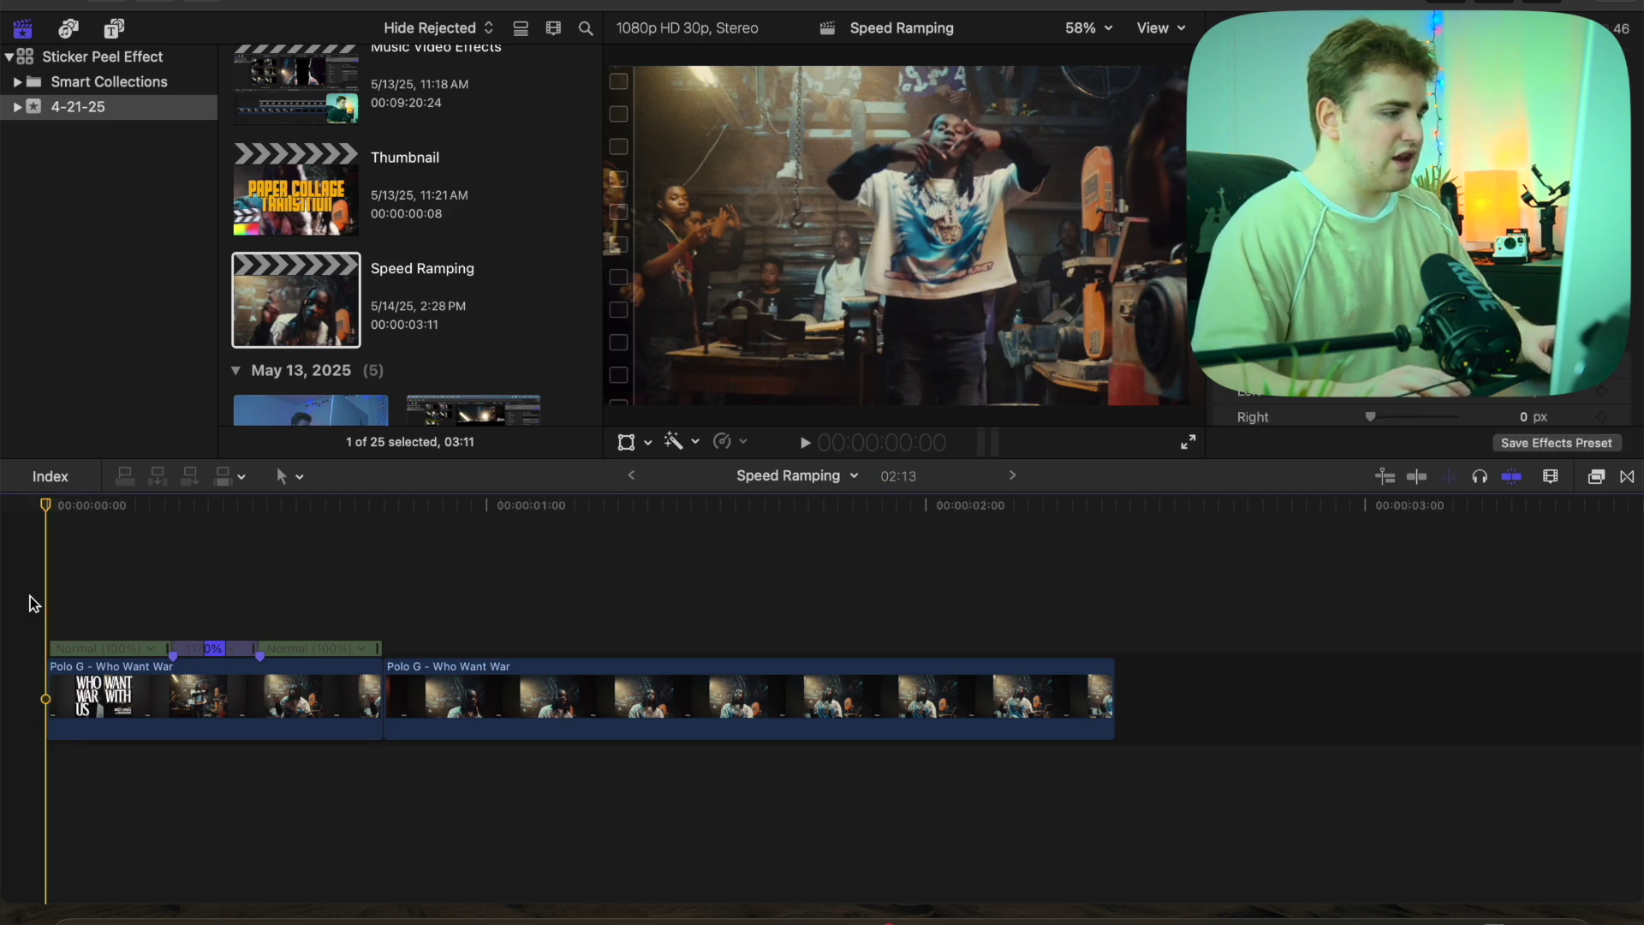
# - Play back the speed-ramped first clip from the start of the timeline
pyautogui.press('space')
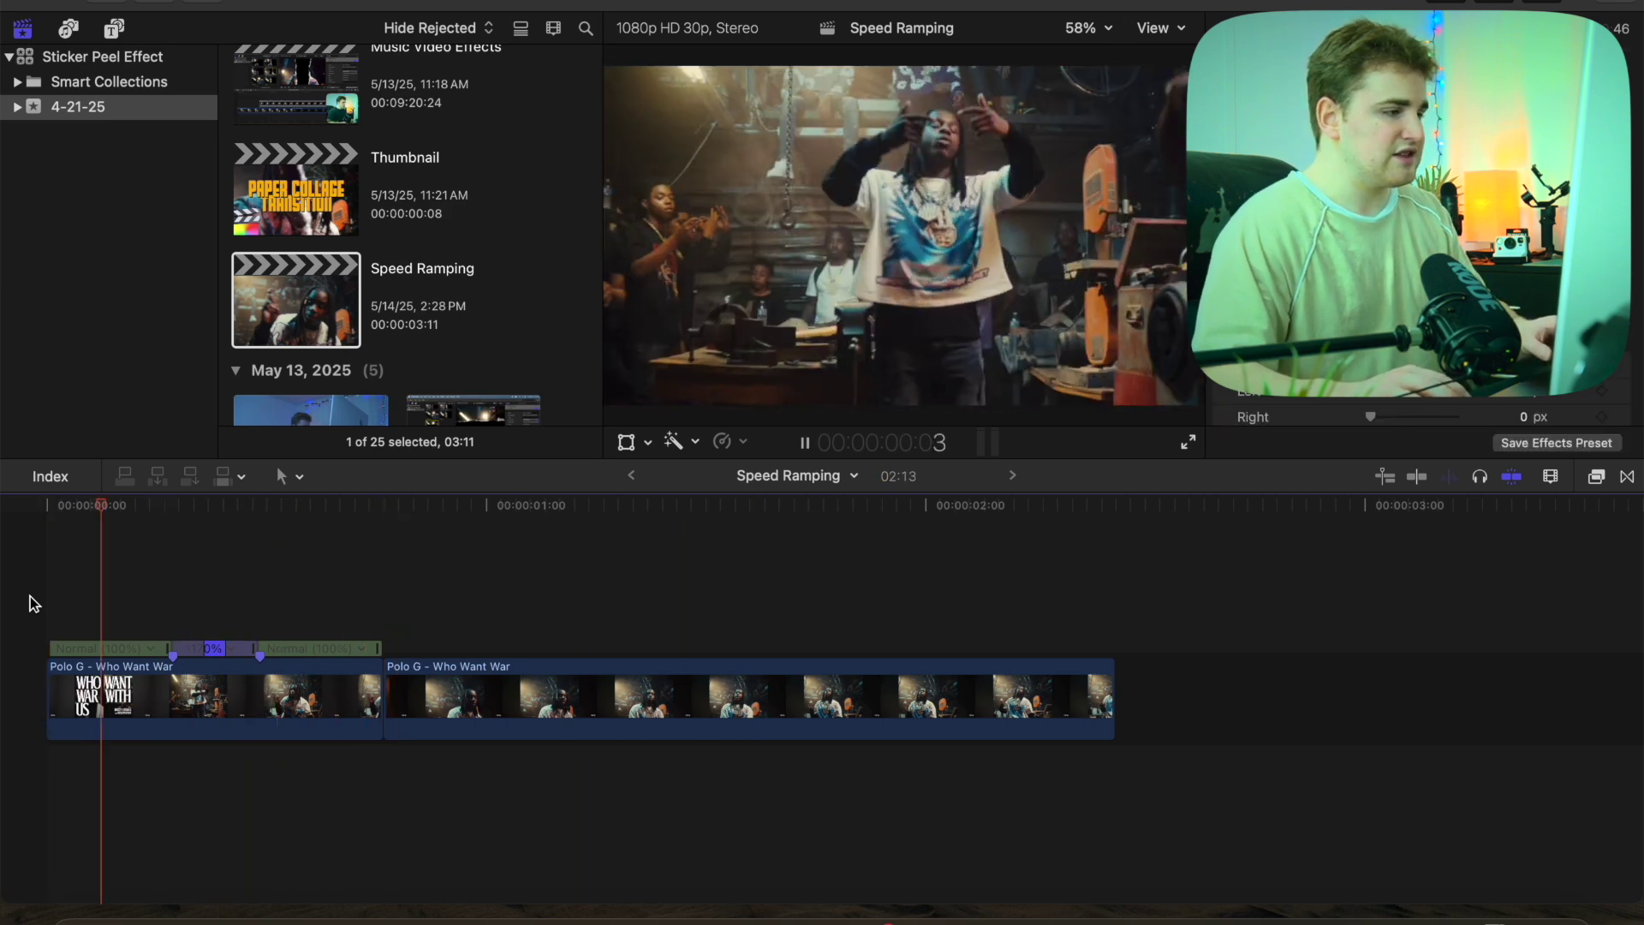
pyautogui.press('Home')
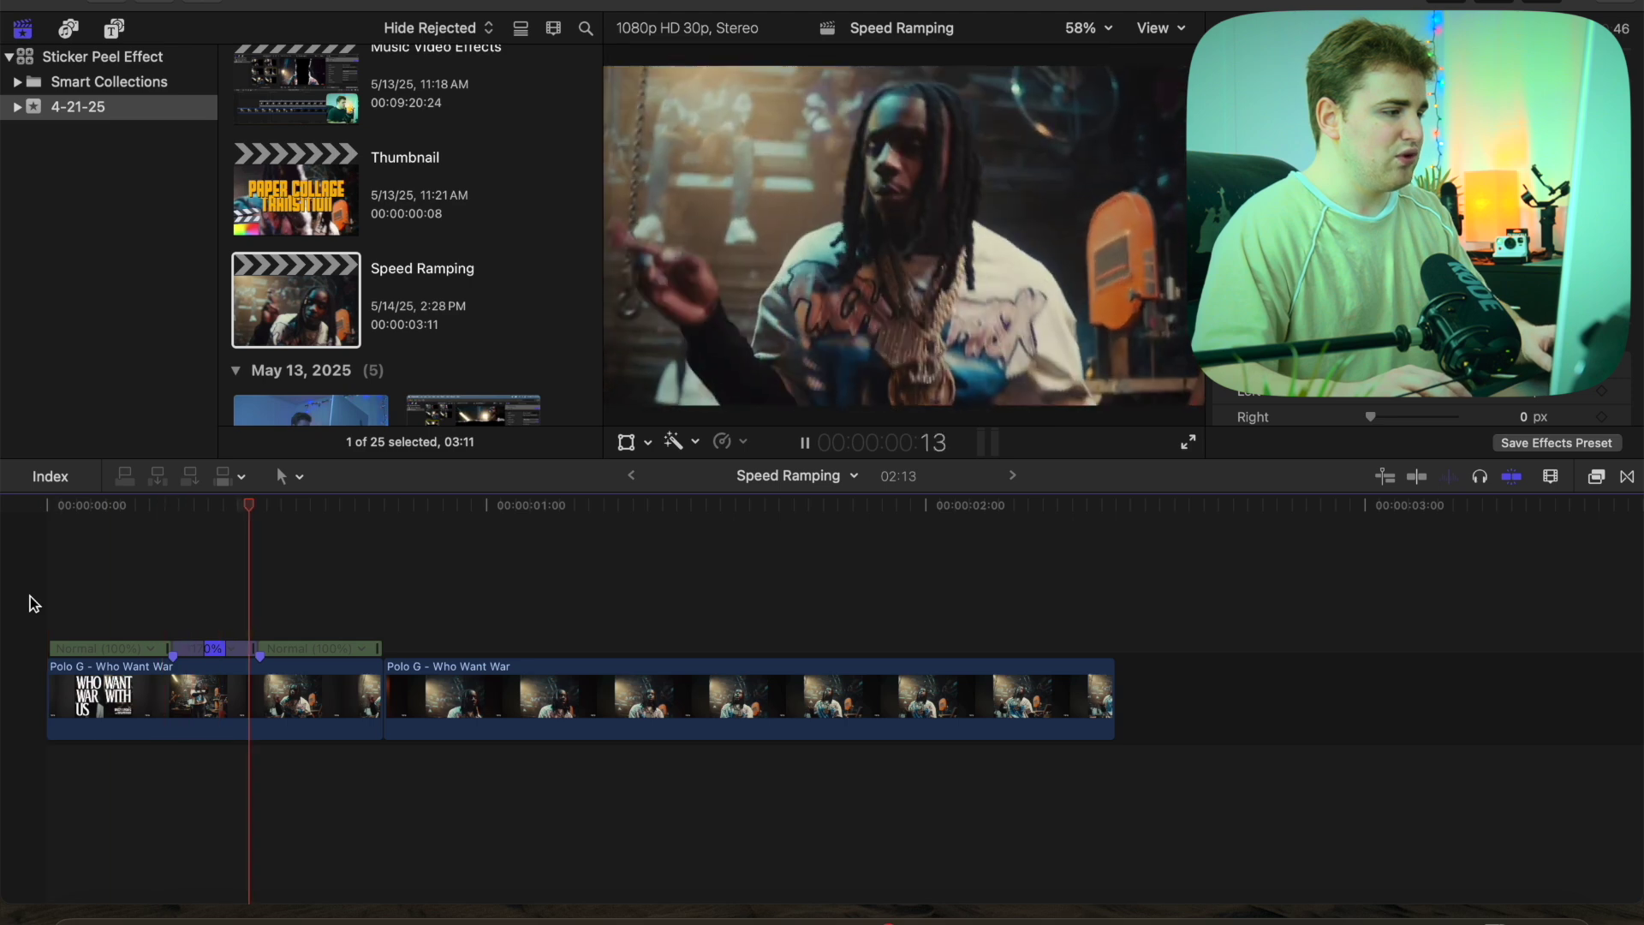
pyautogui.press('Home')
pyautogui.press('Home')
pyautogui.press('space')
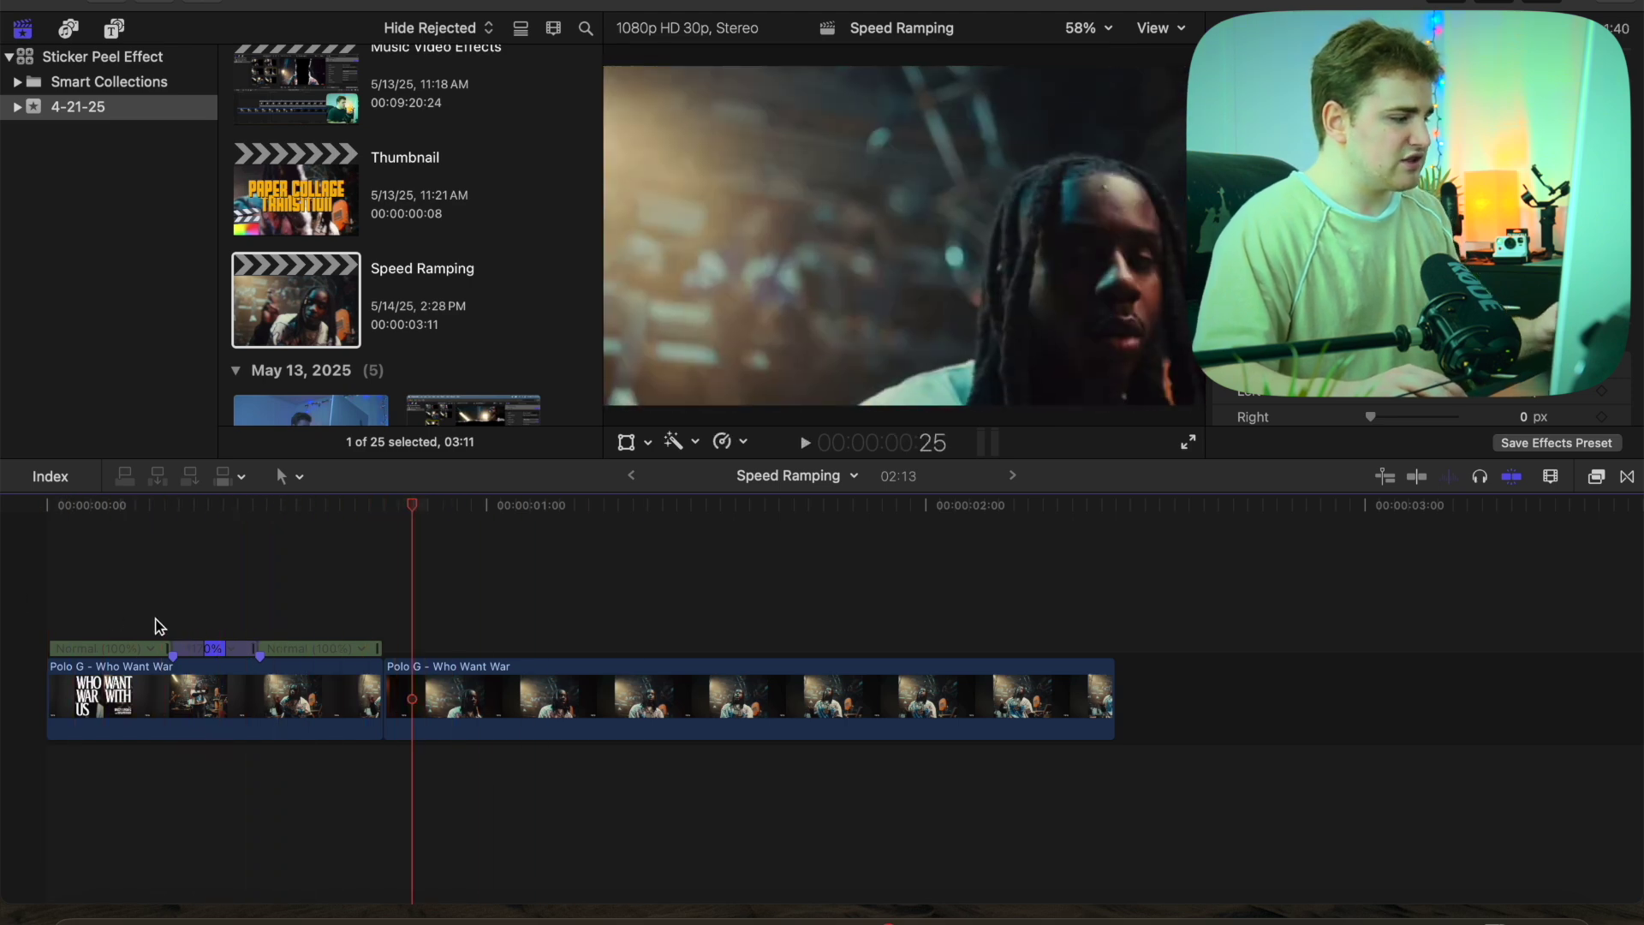
pyautogui.press('Home')
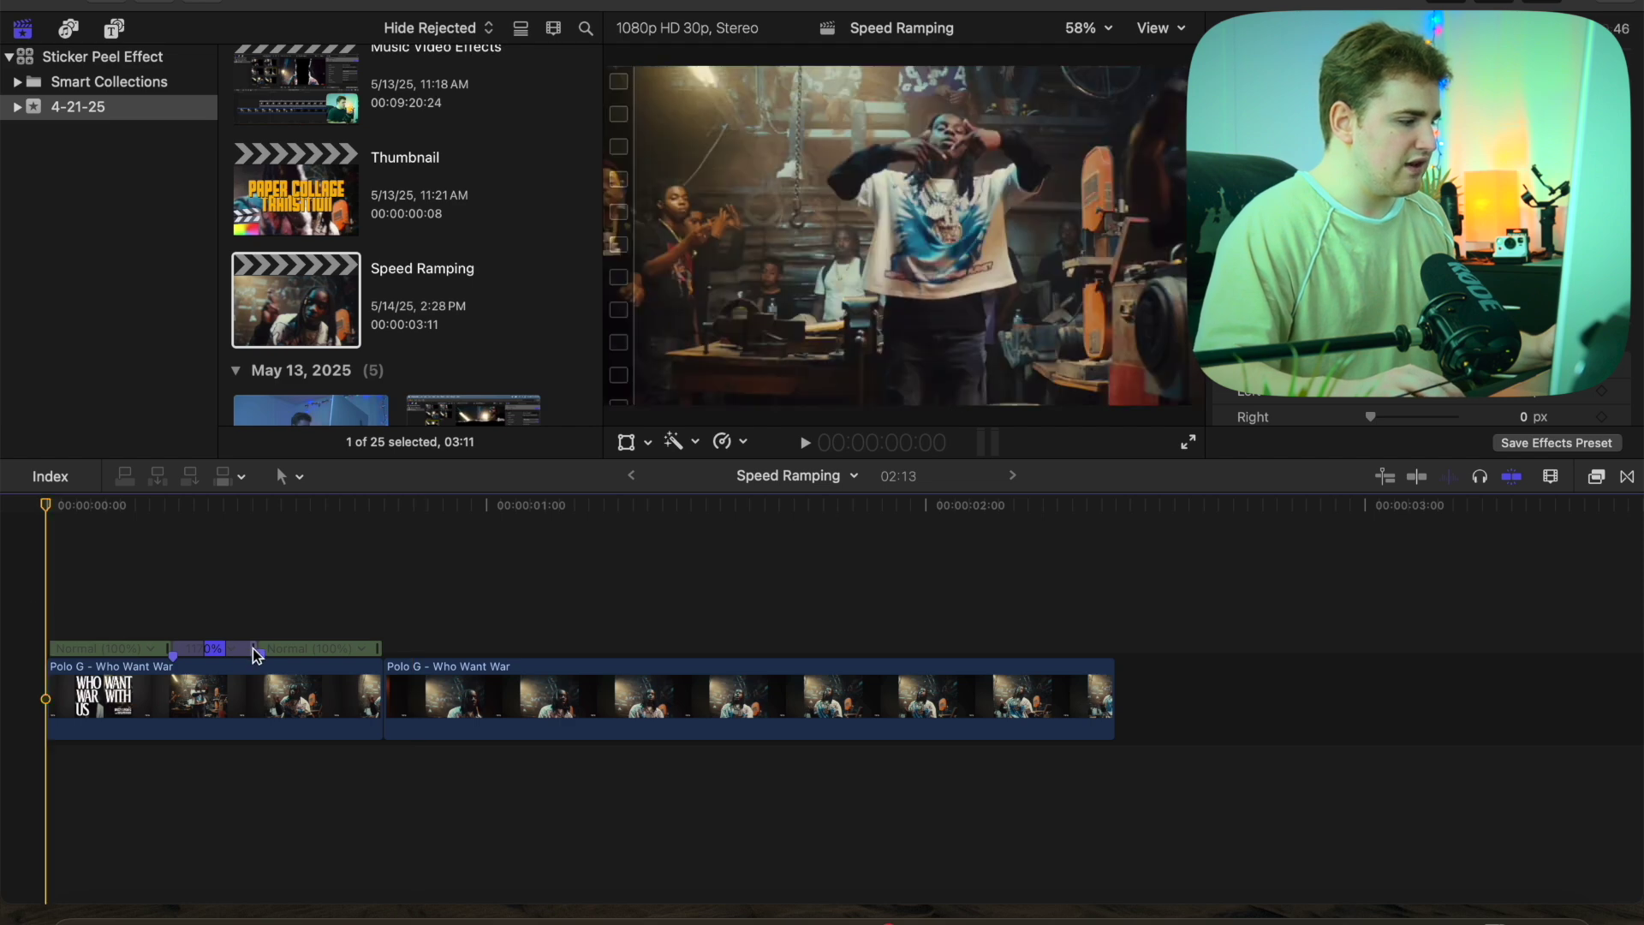
# - Adjust the speed transition and trim both edges of the Fast (912%) segment while zoomed in
pyautogui.moveTo(250, 650); pyautogui.dragTo(291, 655)
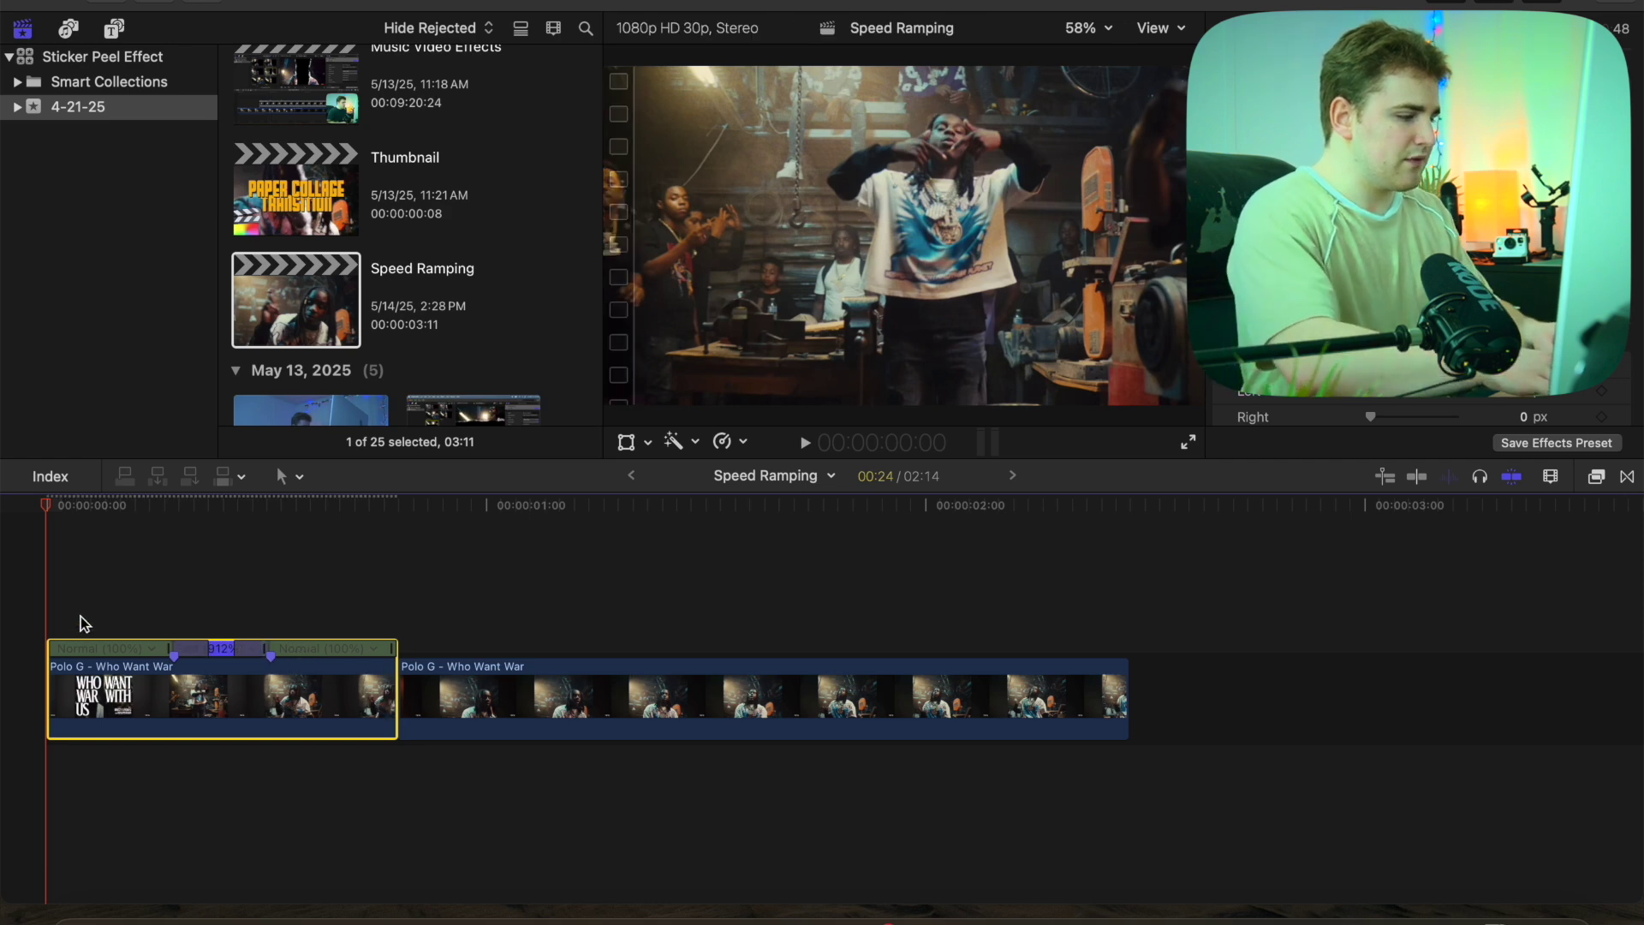
pyautogui.press('super+equal')
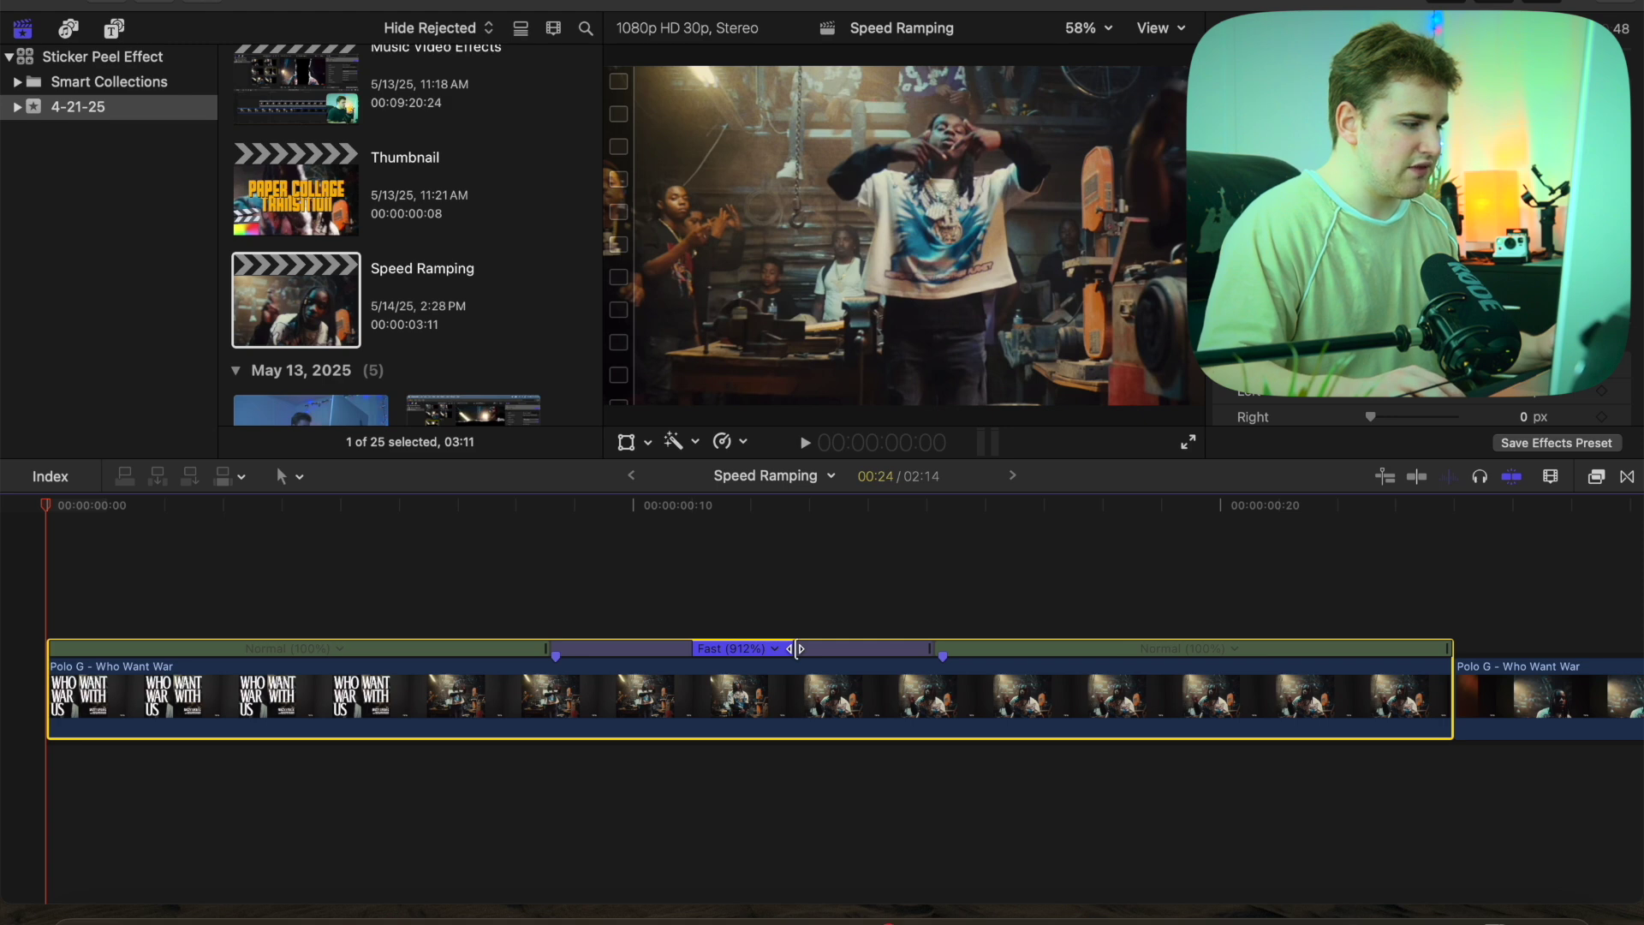
pyautogui.moveTo(796, 649); pyautogui.dragTo(762, 649)
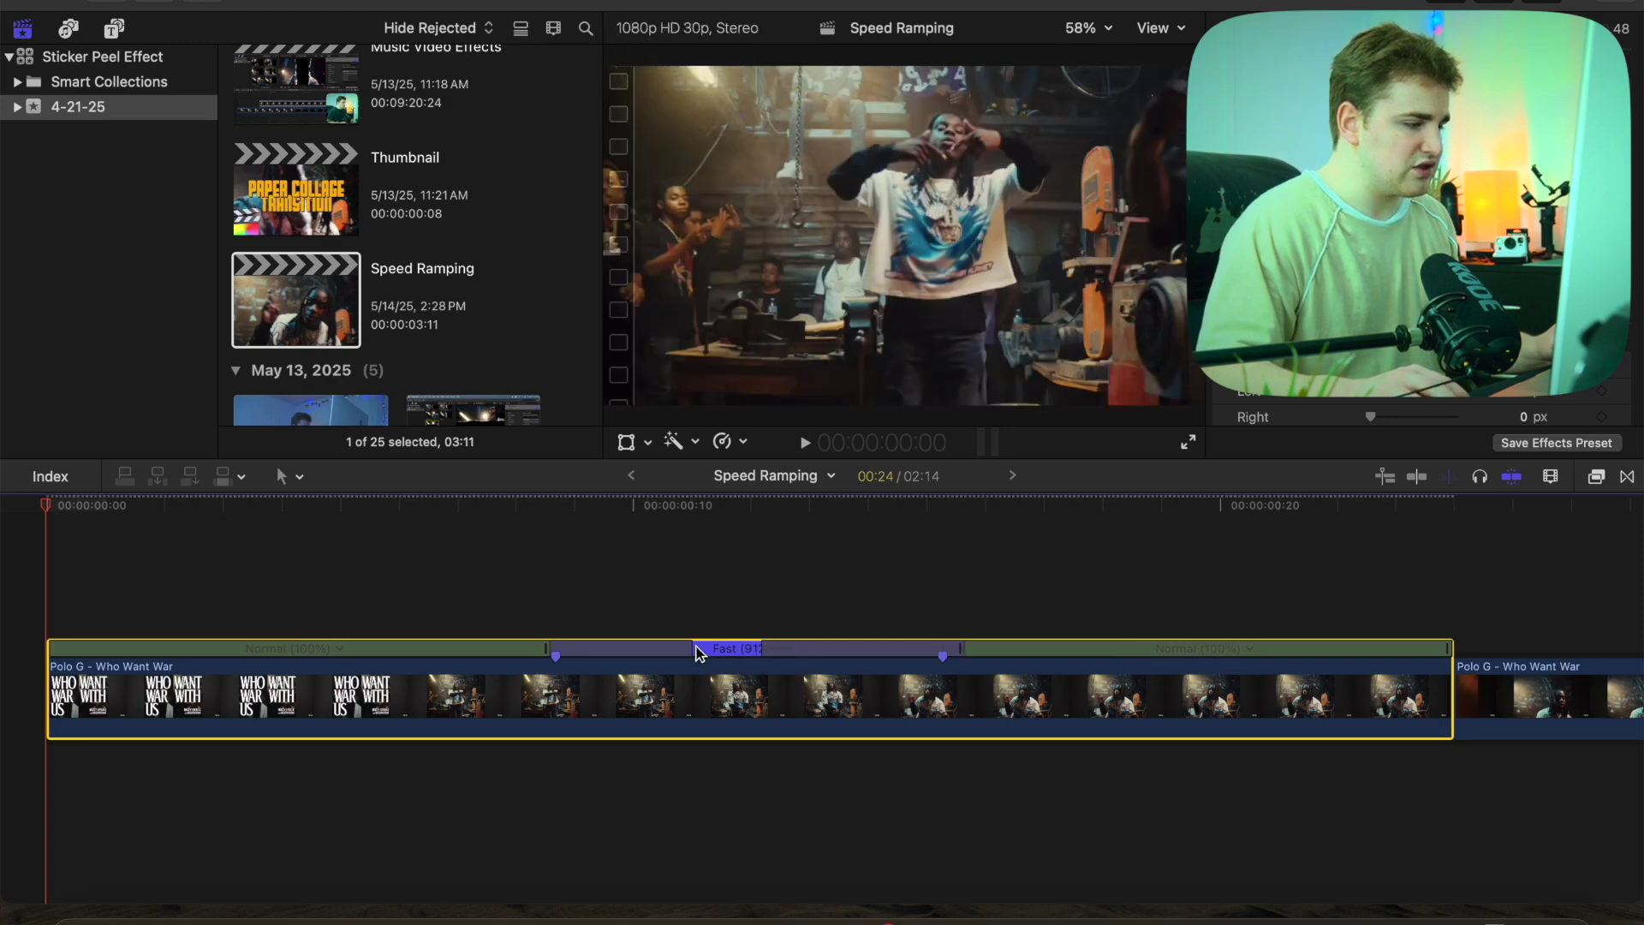
pyautogui.moveTo(694, 649); pyautogui.dragTo(741, 649)
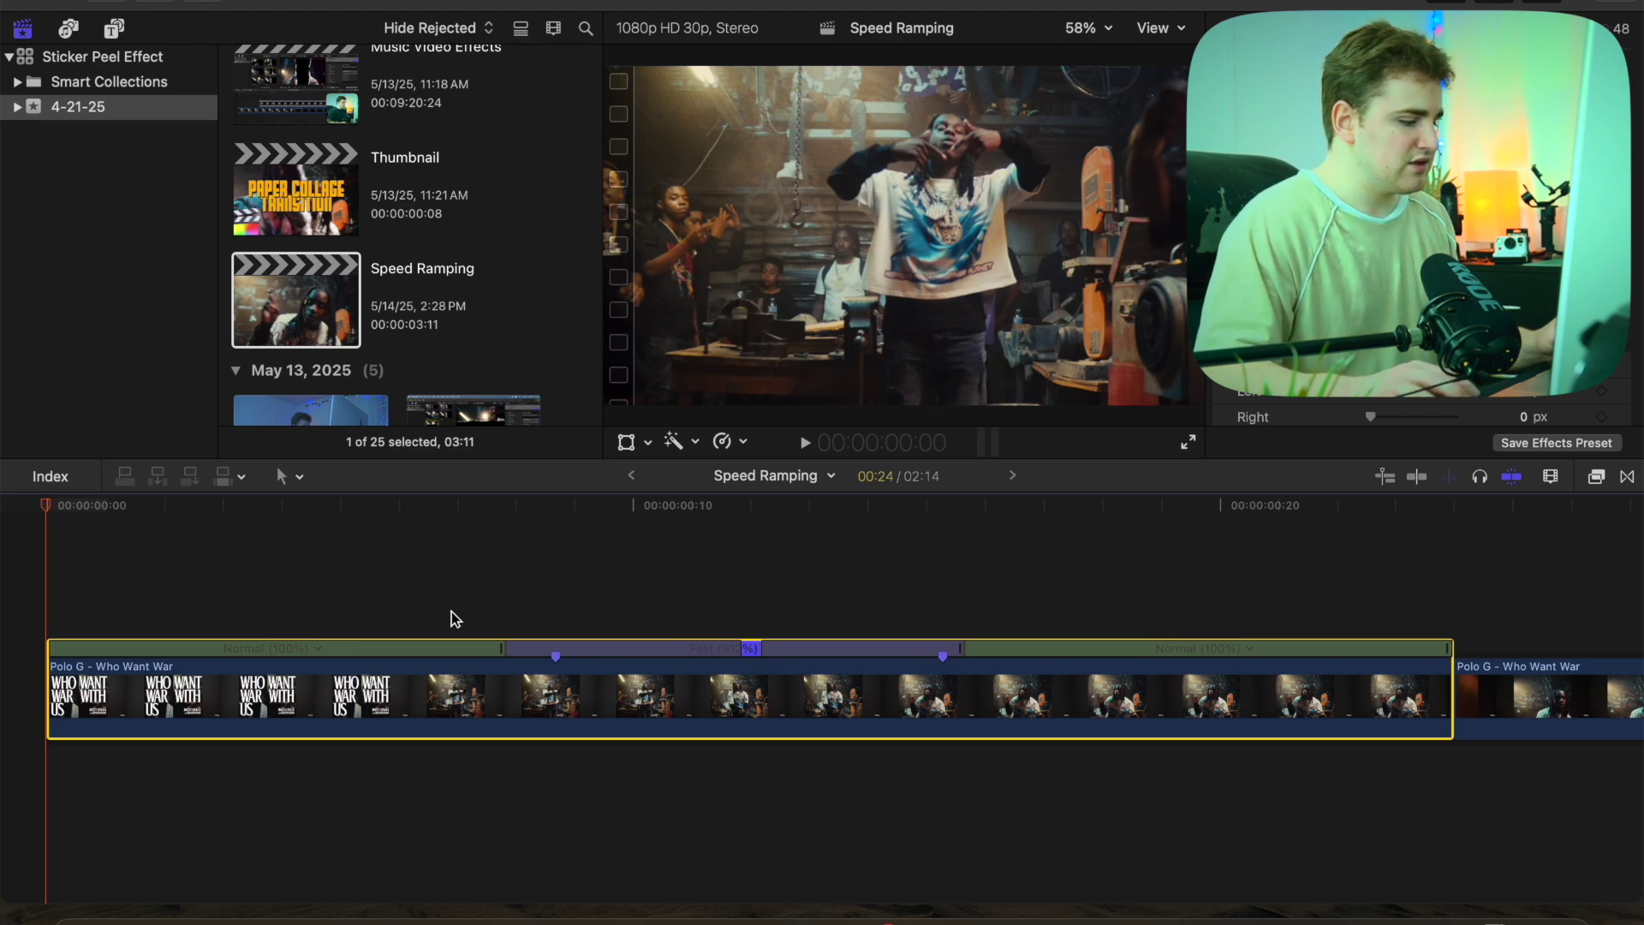
pyautogui.press('super+minus')
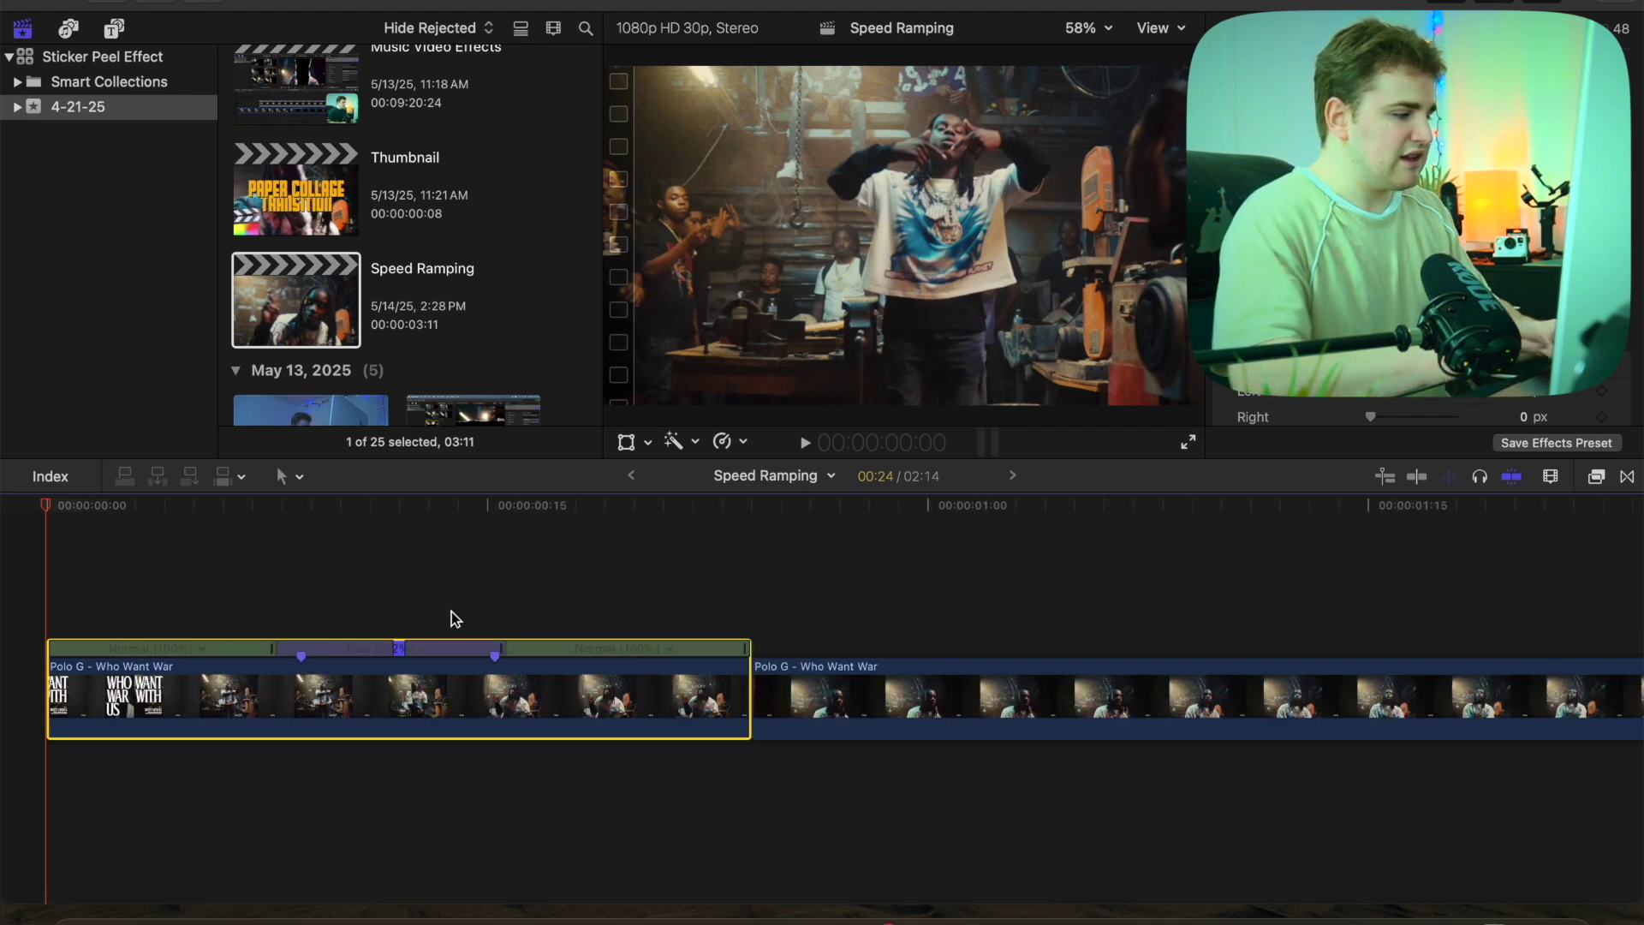
pyautogui.click(46, 621)
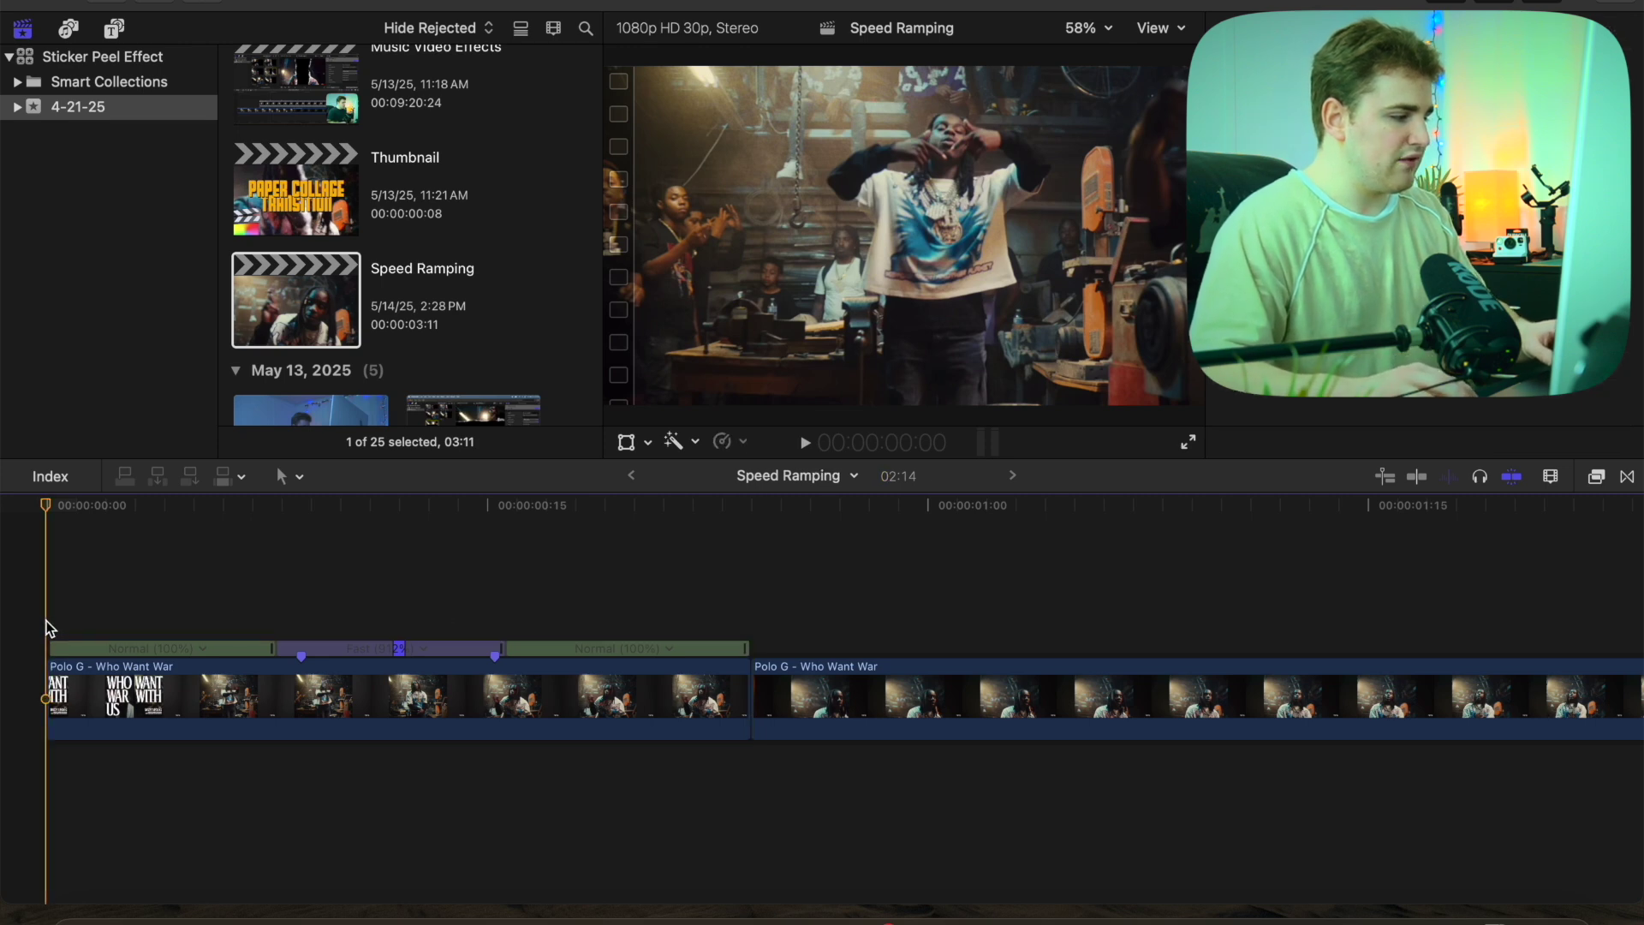
pyautogui.press('space')
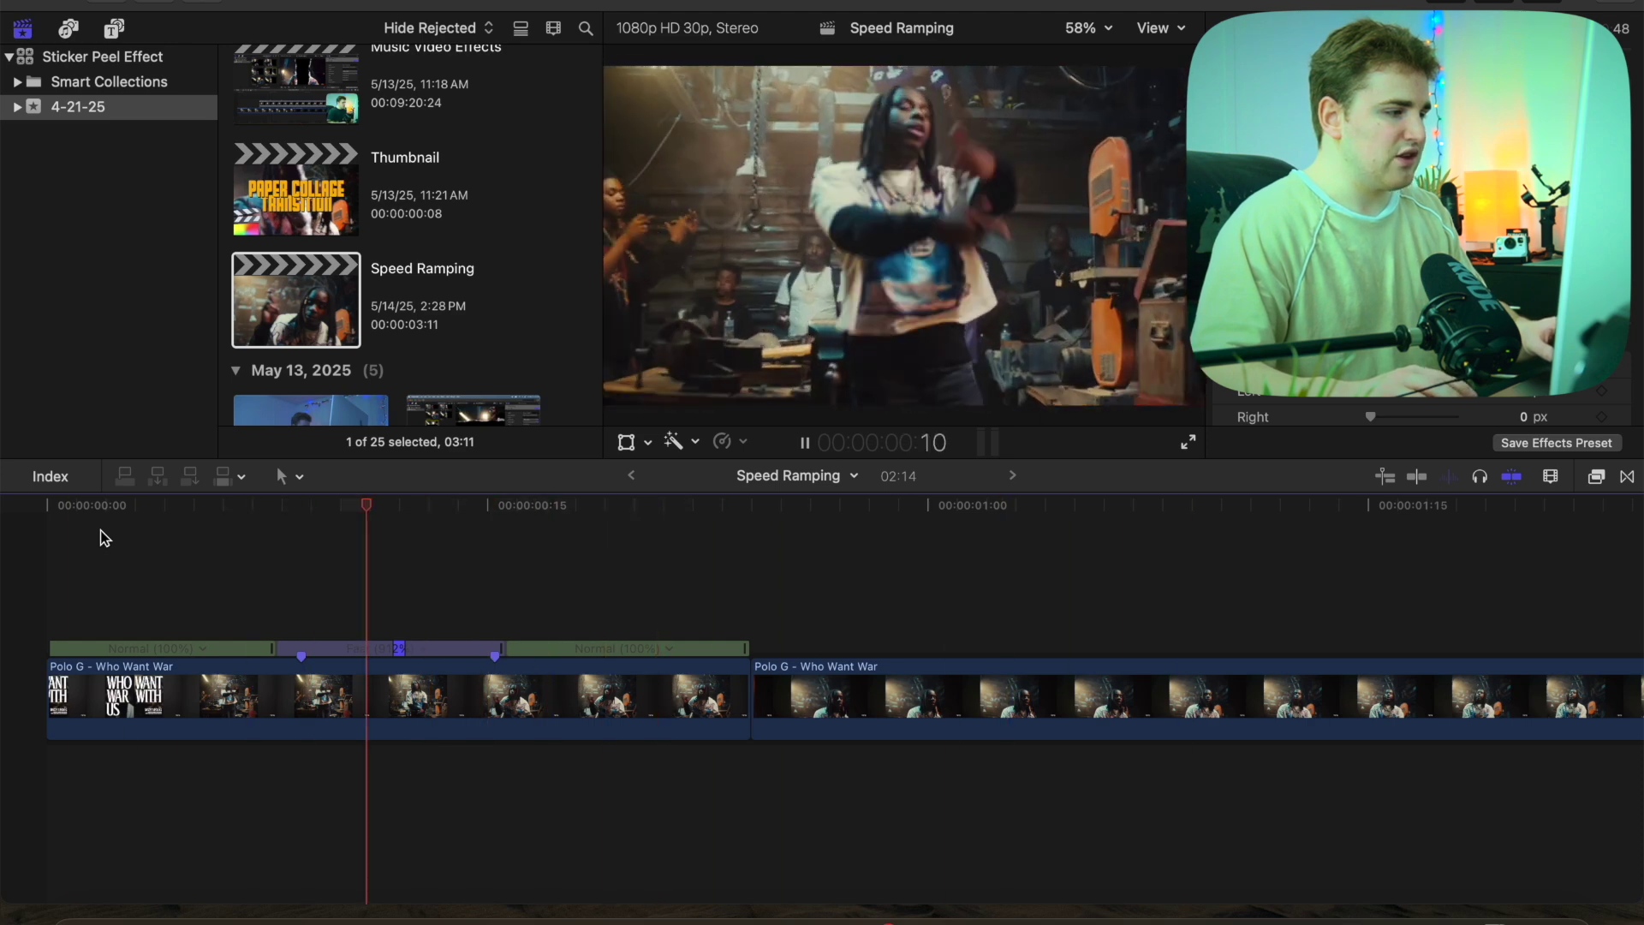
pyautogui.press('space')
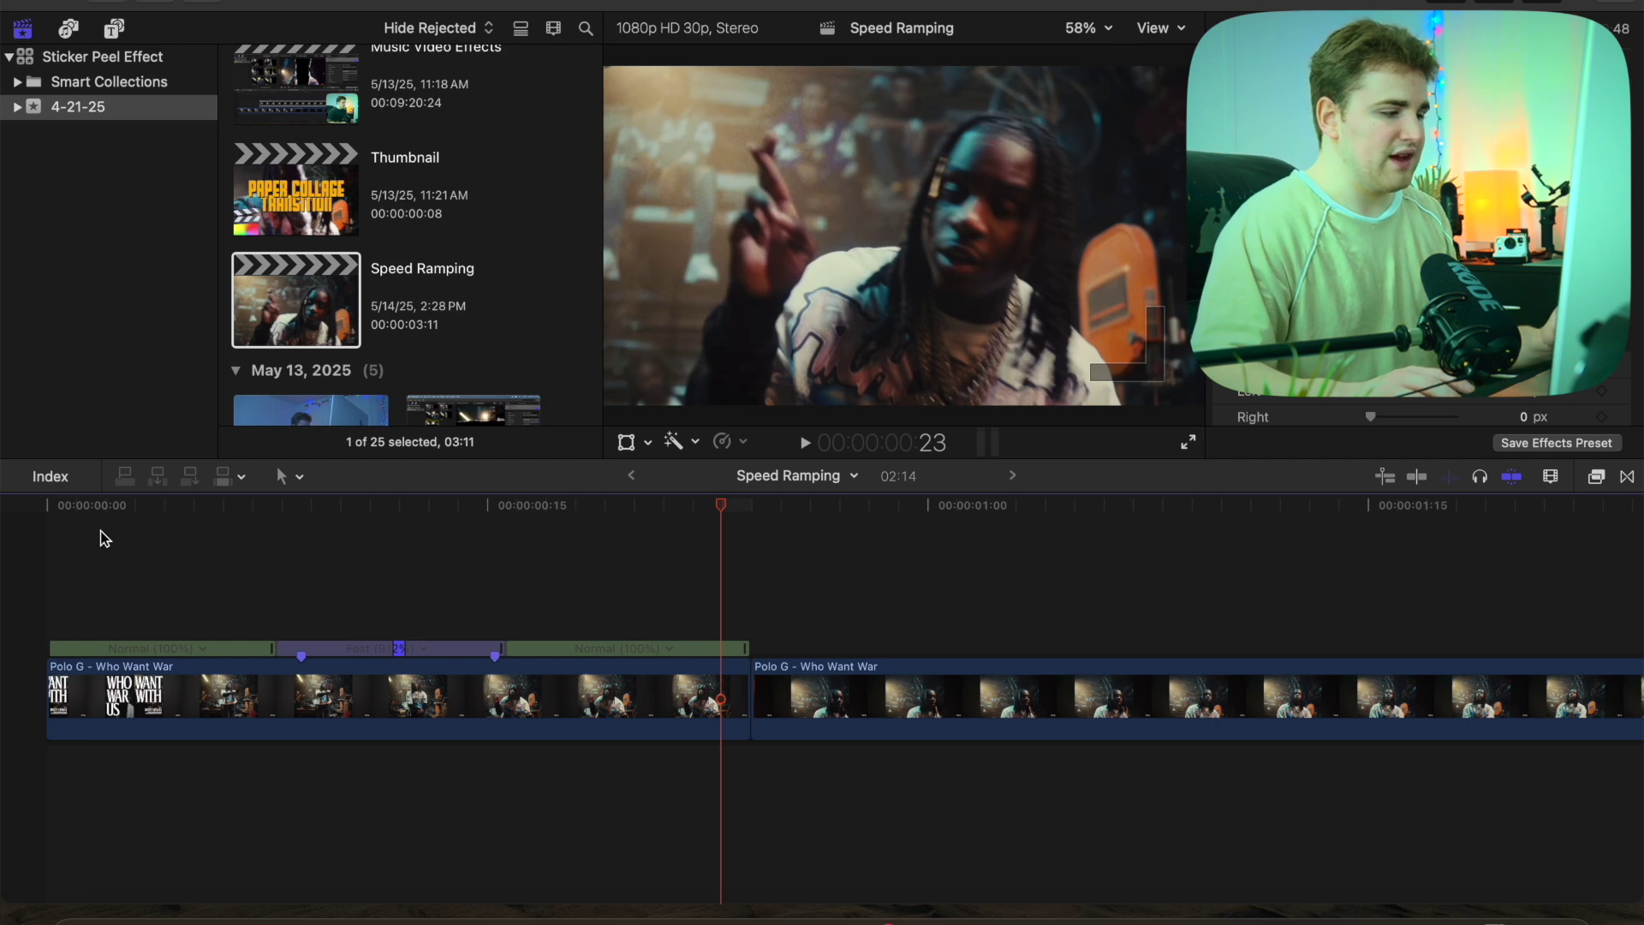
pyautogui.press('Right')
pyautogui.press('super+minus')
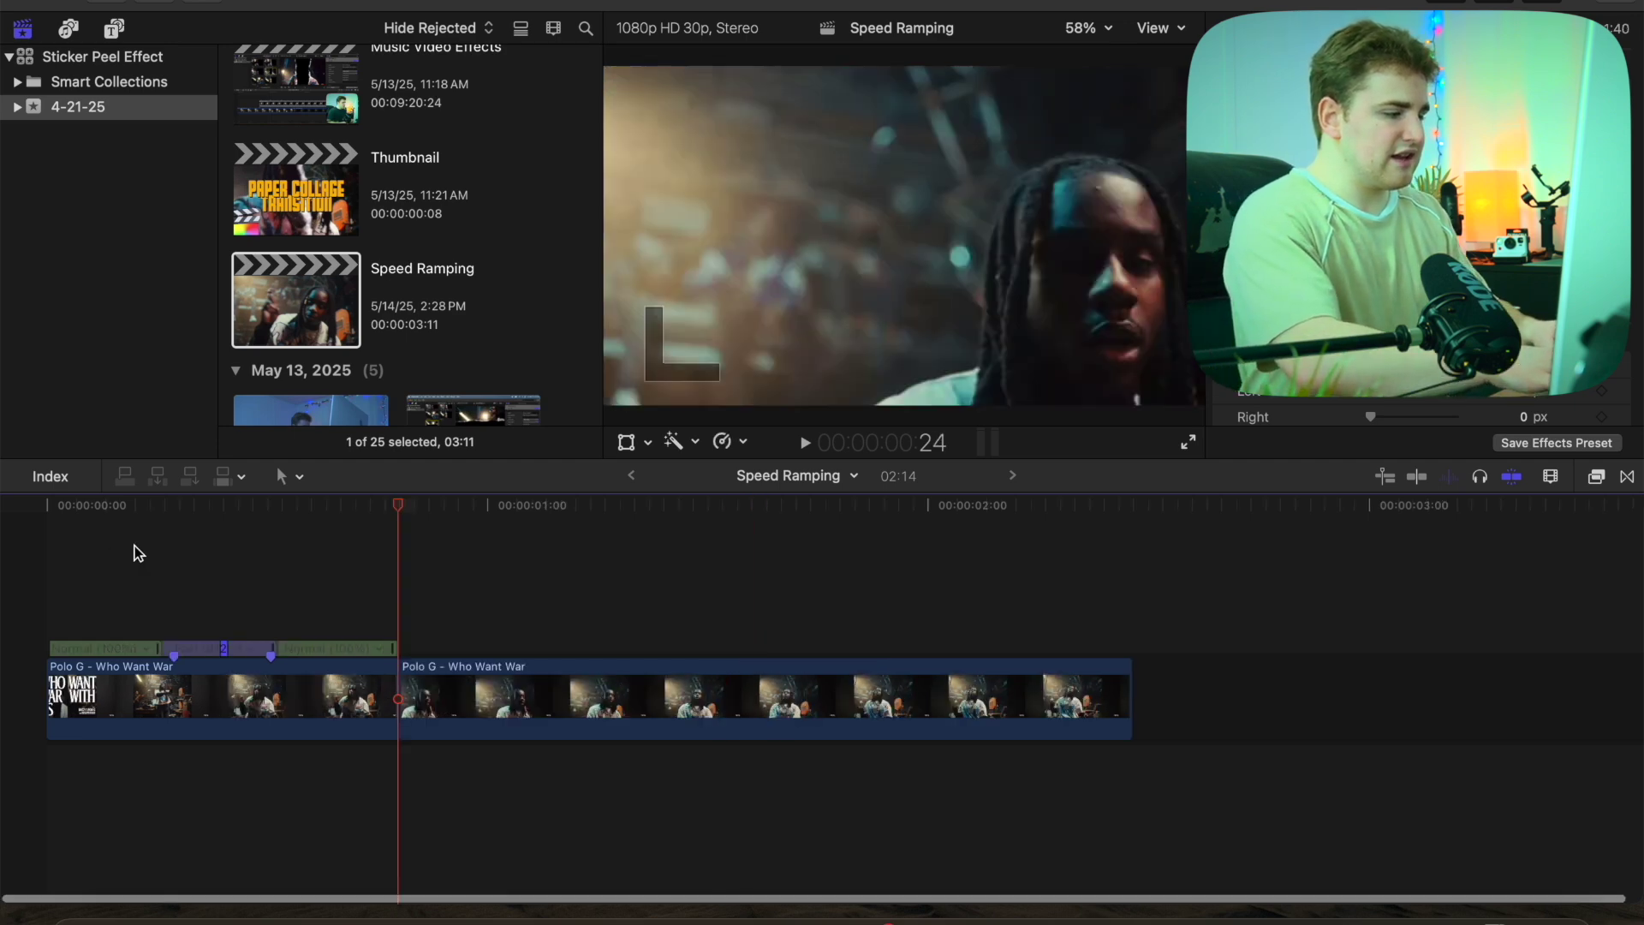
pyautogui.click(580, 634)
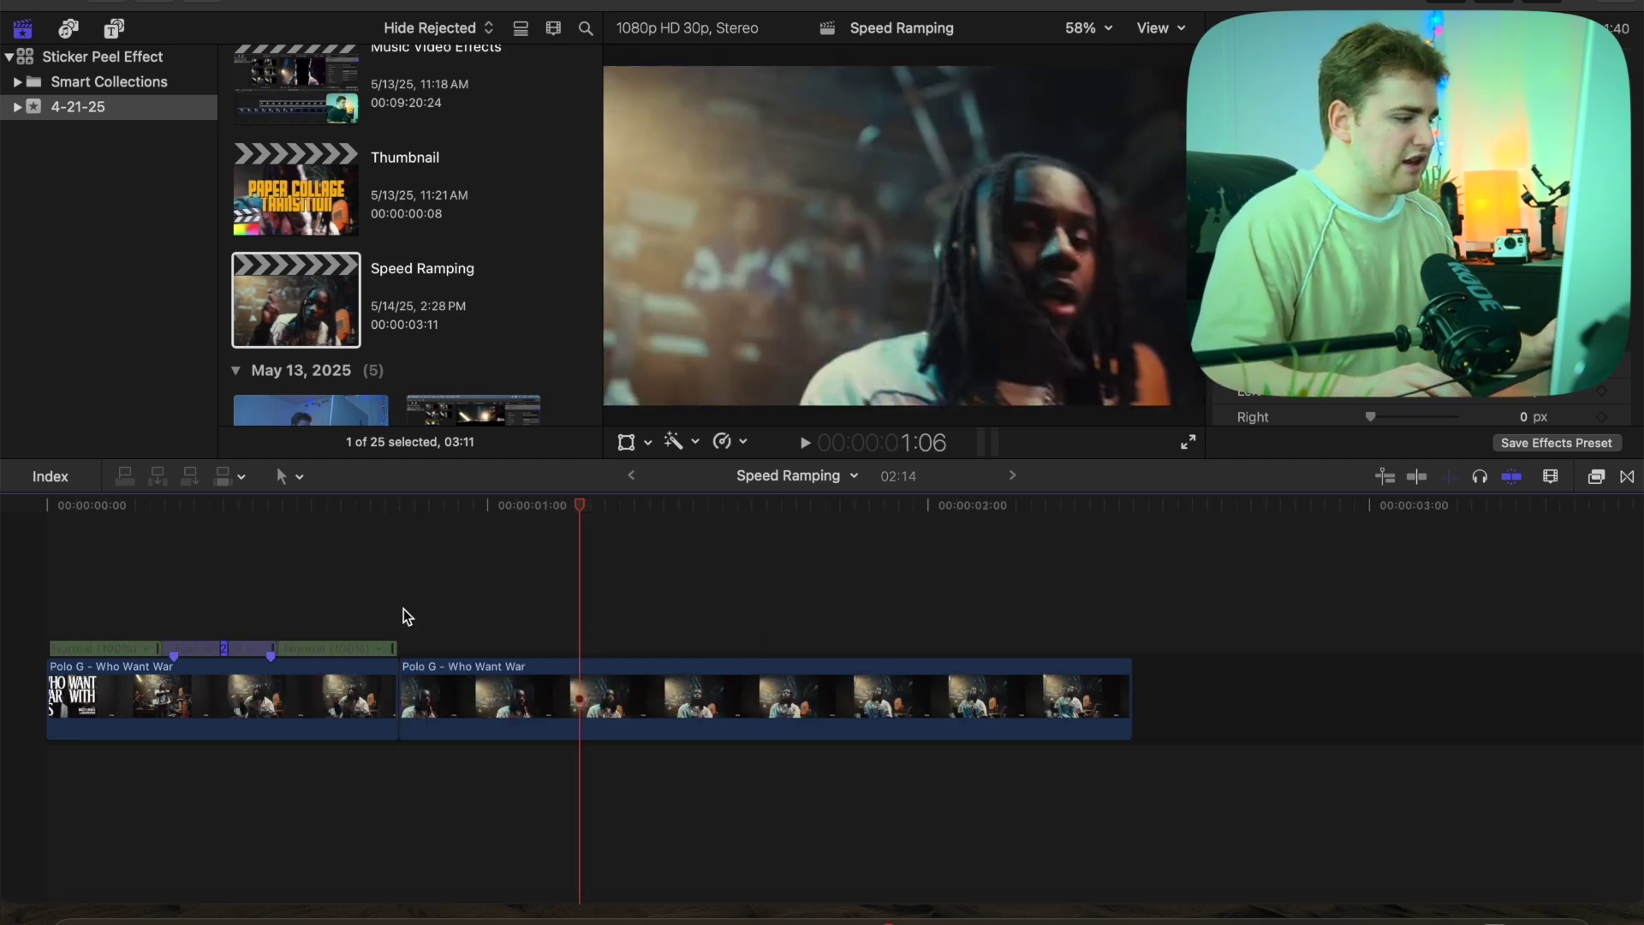
pyautogui.click(403, 599)
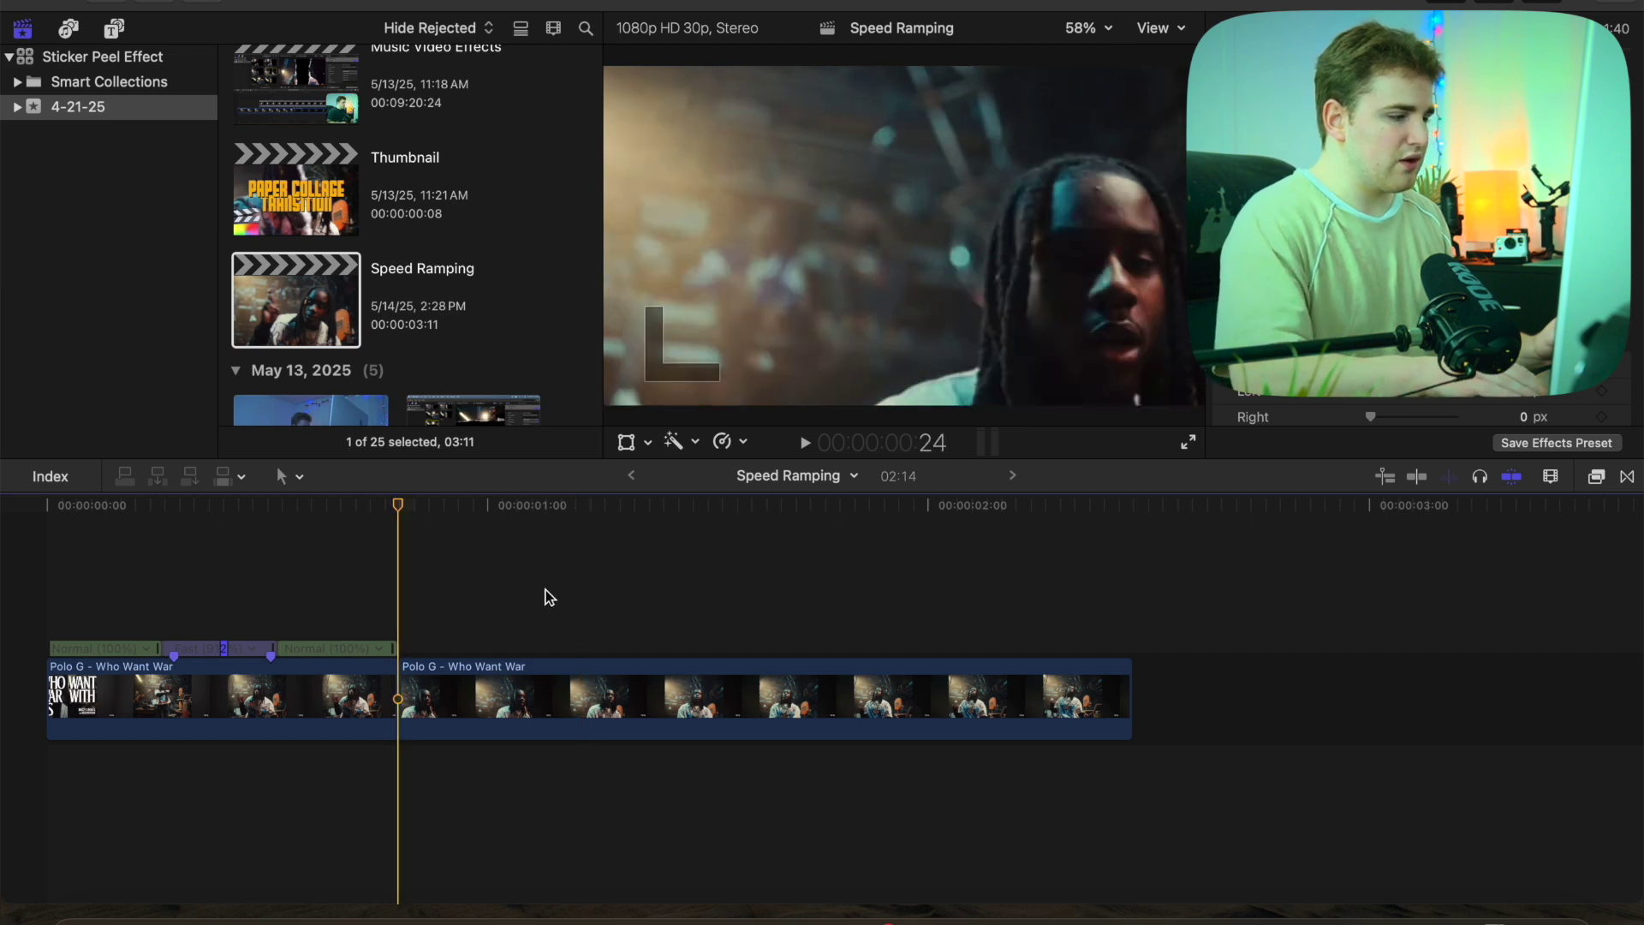
# - Blade the second clip's speed at the start and end points of its fast section
pyautogui.press('l')
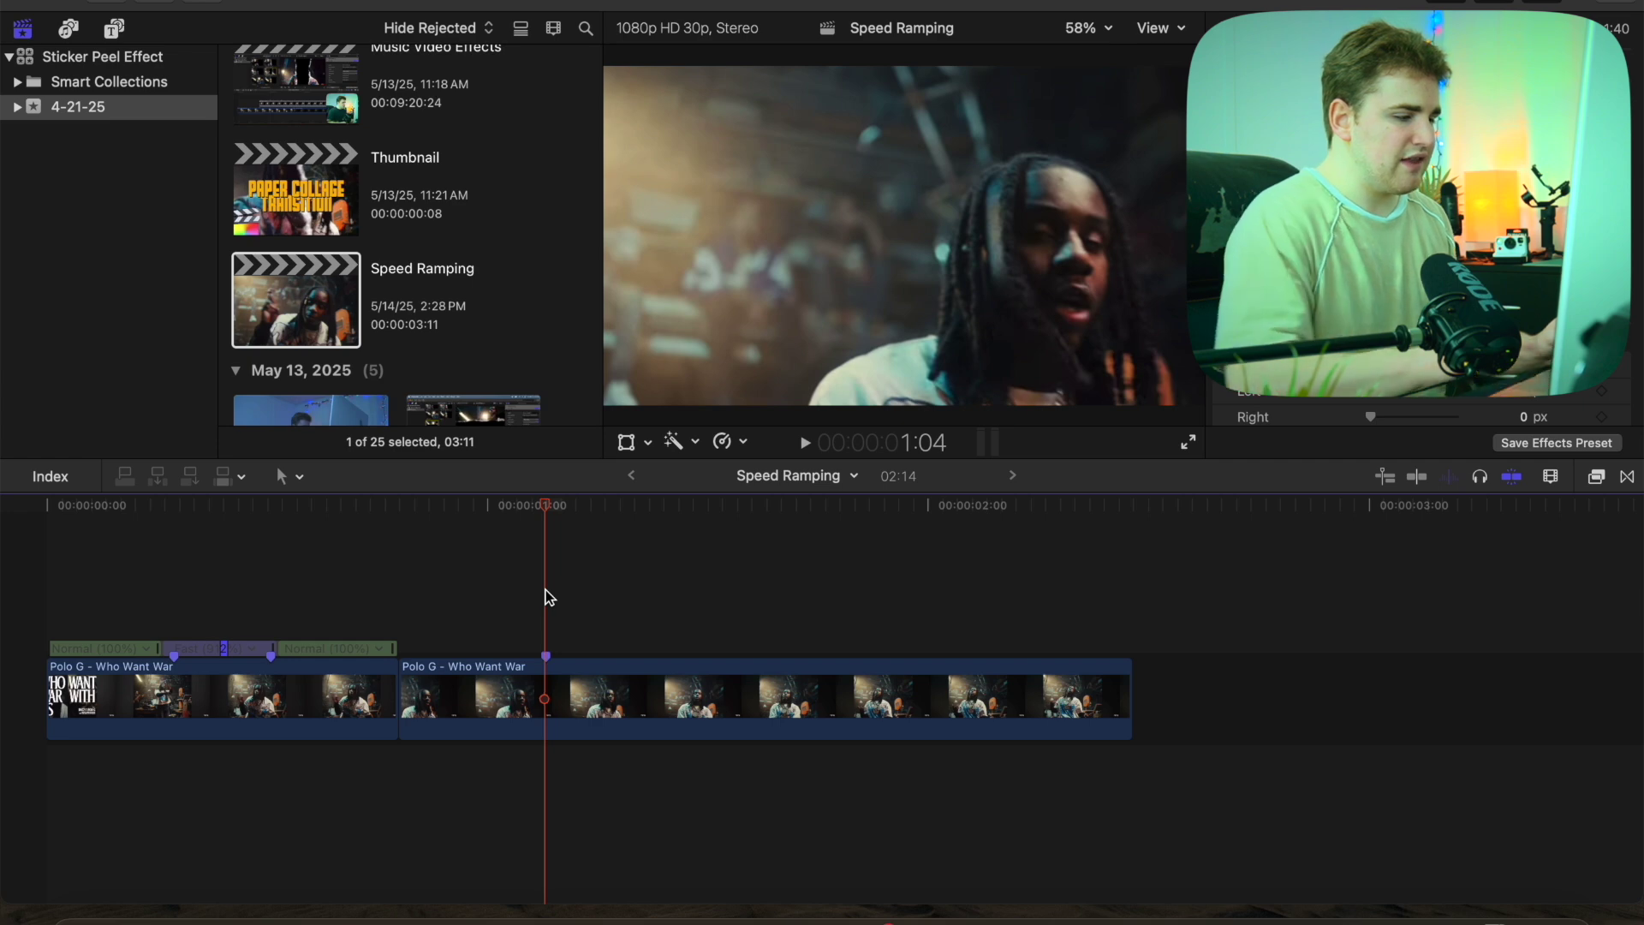
pyautogui.click(1132, 625)
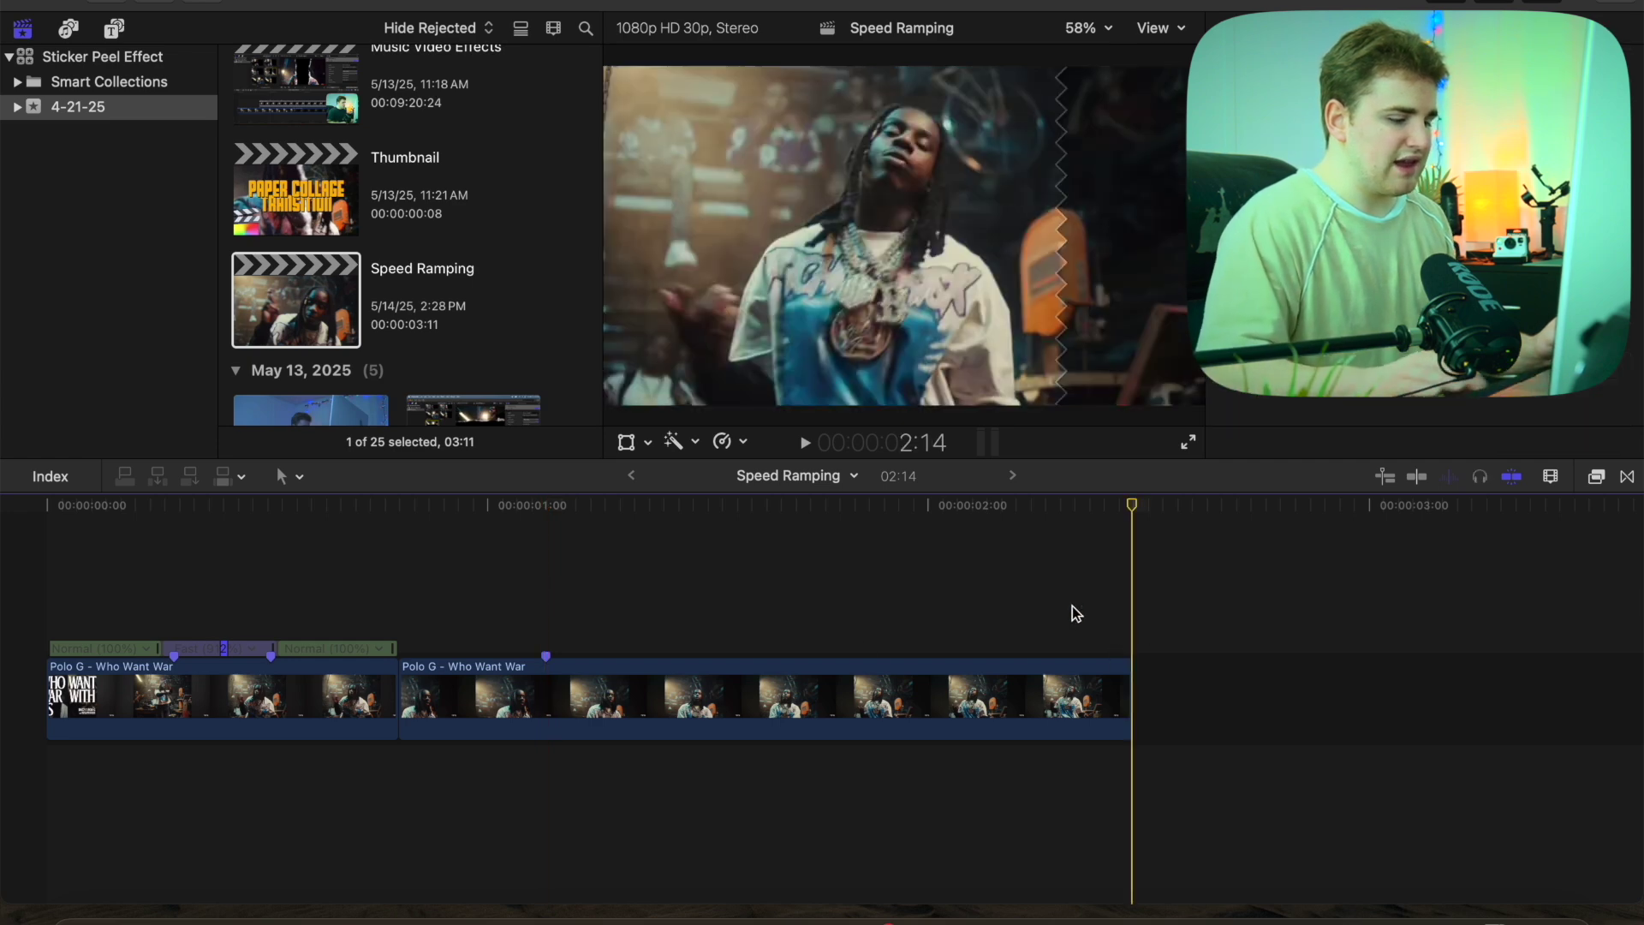
pyautogui.press('Left')
pyautogui.press('Left')
pyautogui.press('Left')
pyautogui.press('Left')
pyautogui.press('Left')
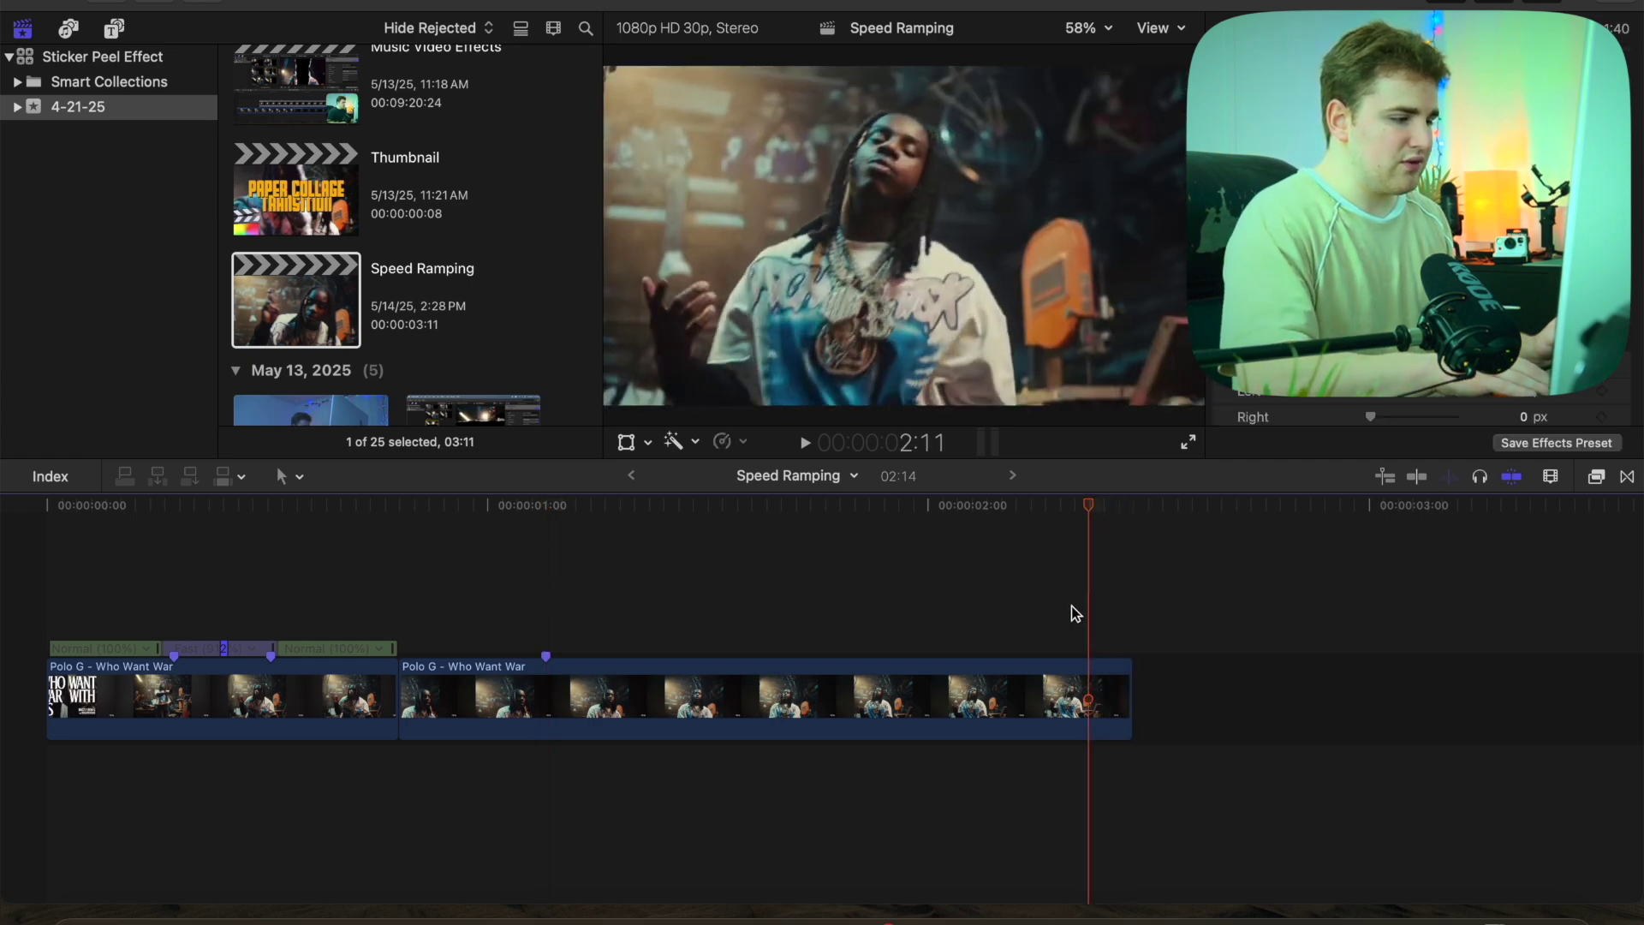
pyautogui.press('Left')
pyautogui.press('Left')
pyautogui.press('Left')
pyautogui.press('Left')
pyautogui.press('Left')
pyautogui.hotkey('shift', 'b')
pyautogui.click(1029, 683)
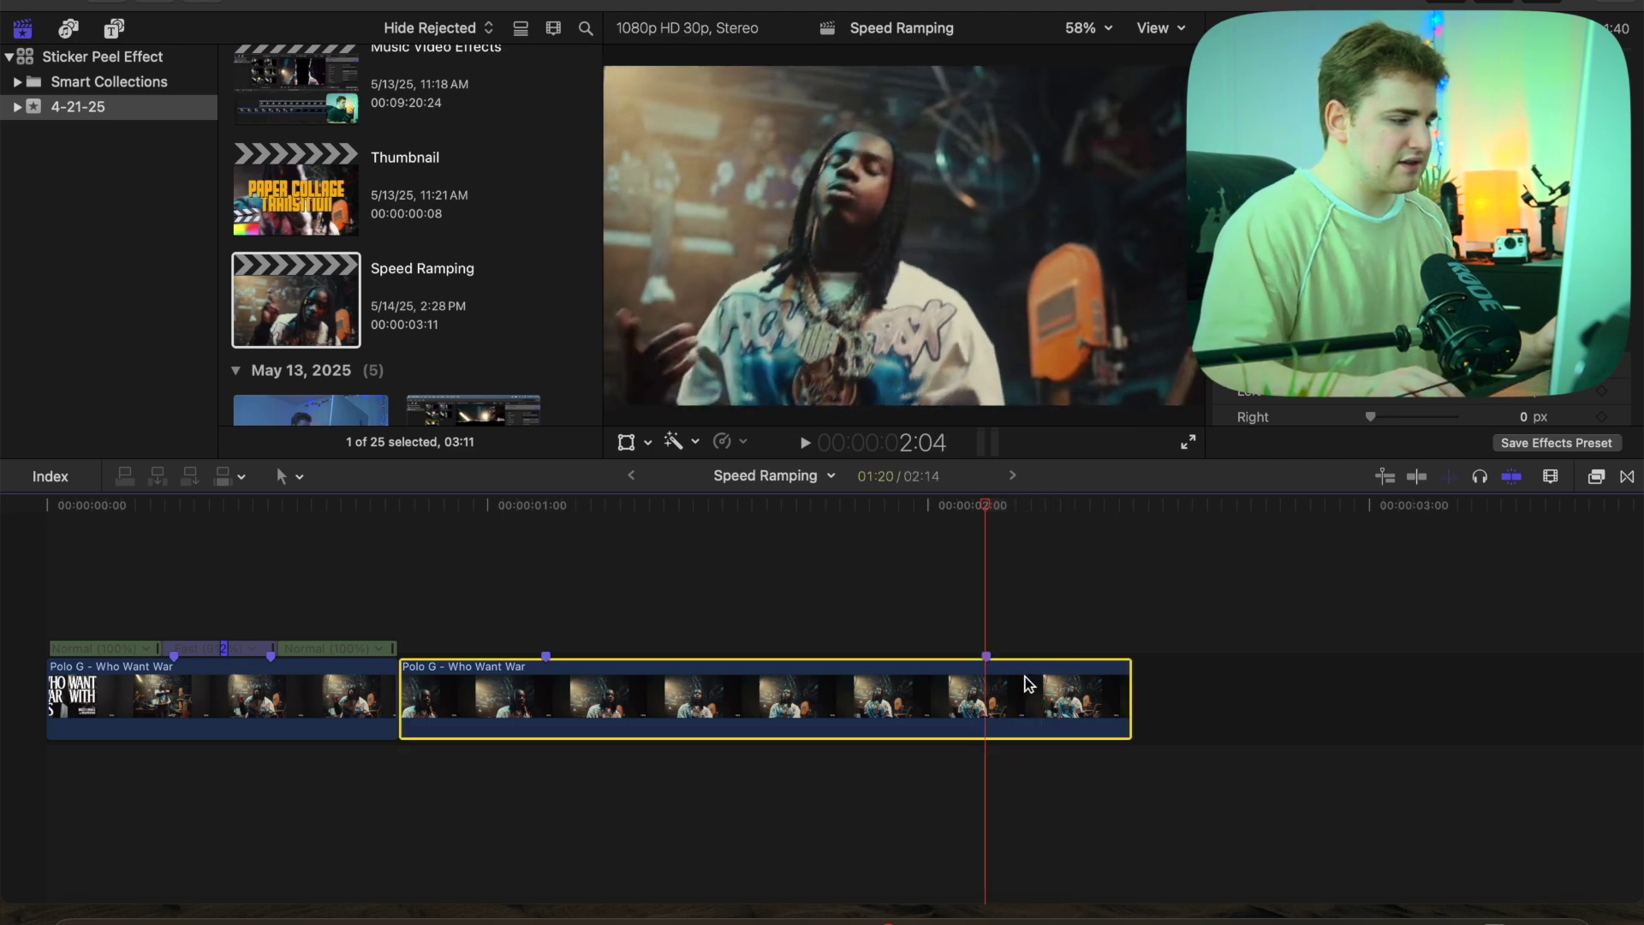
pyautogui.press('super+r')
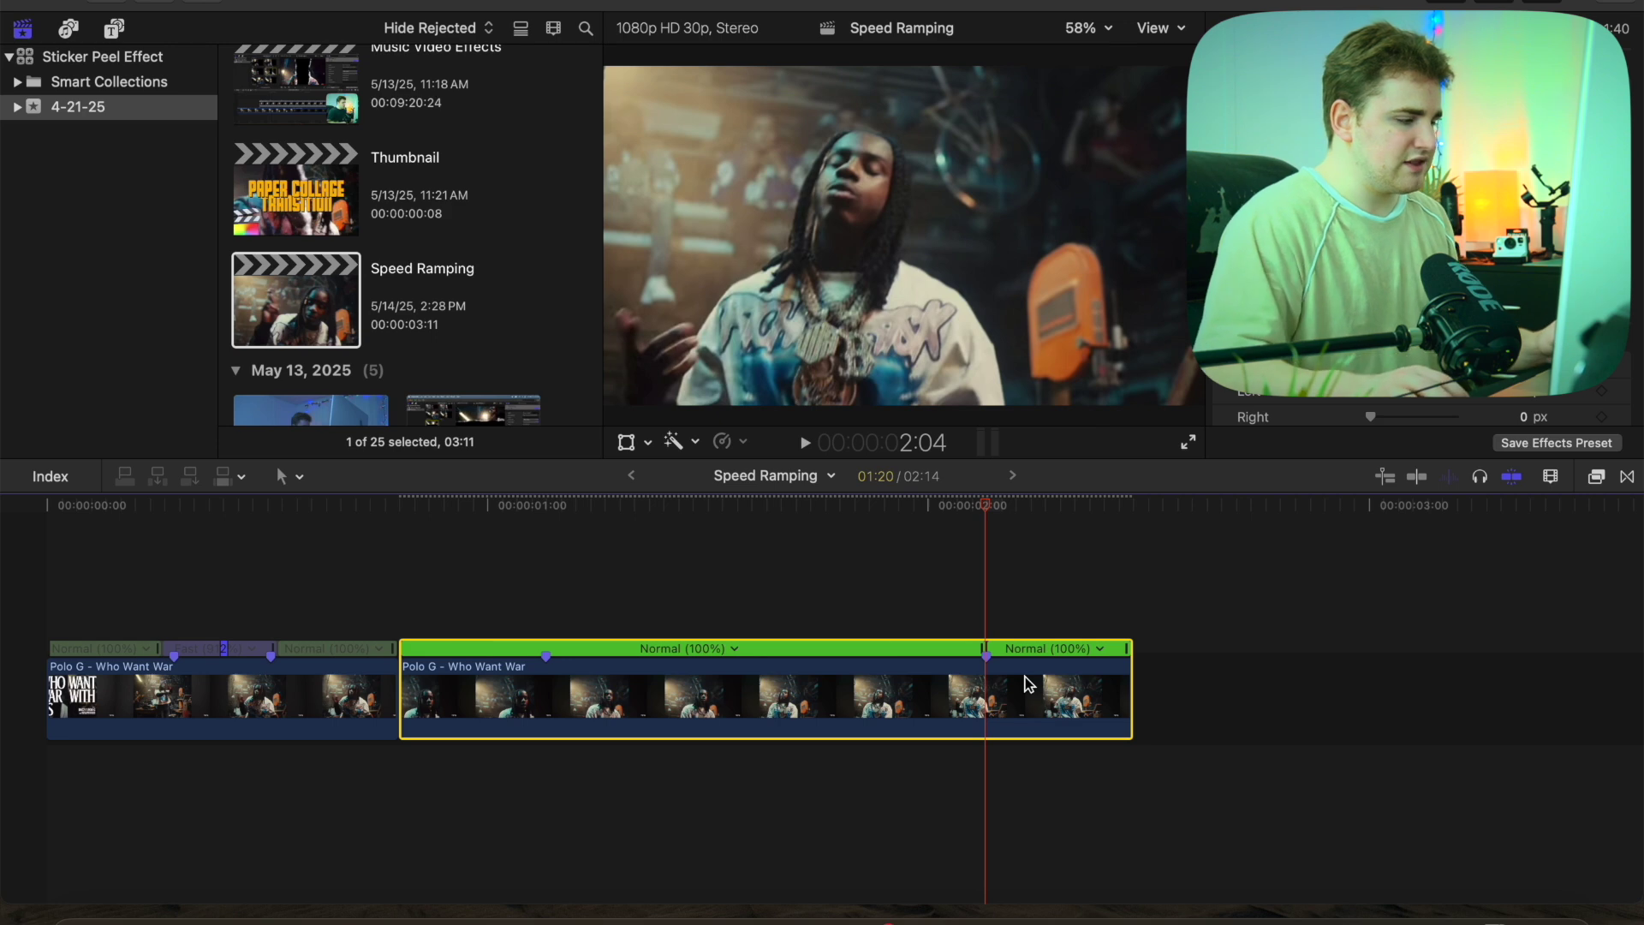
pyautogui.click(547, 604)
pyautogui.click(581, 713)
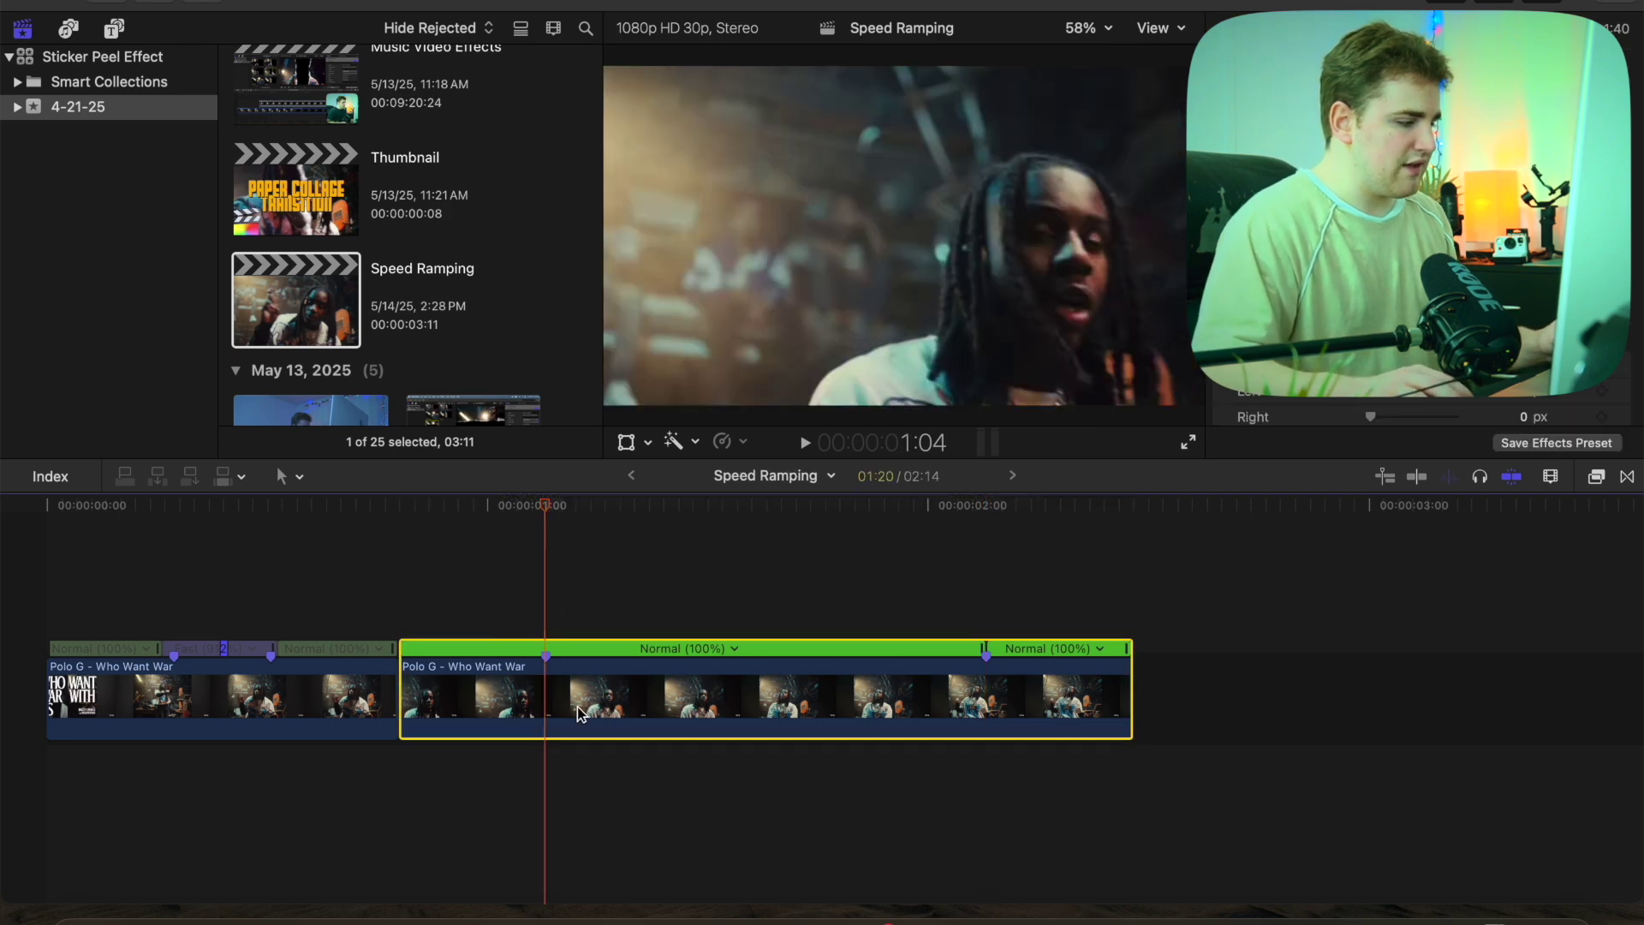
pyautogui.hotkey('shift', 'b')
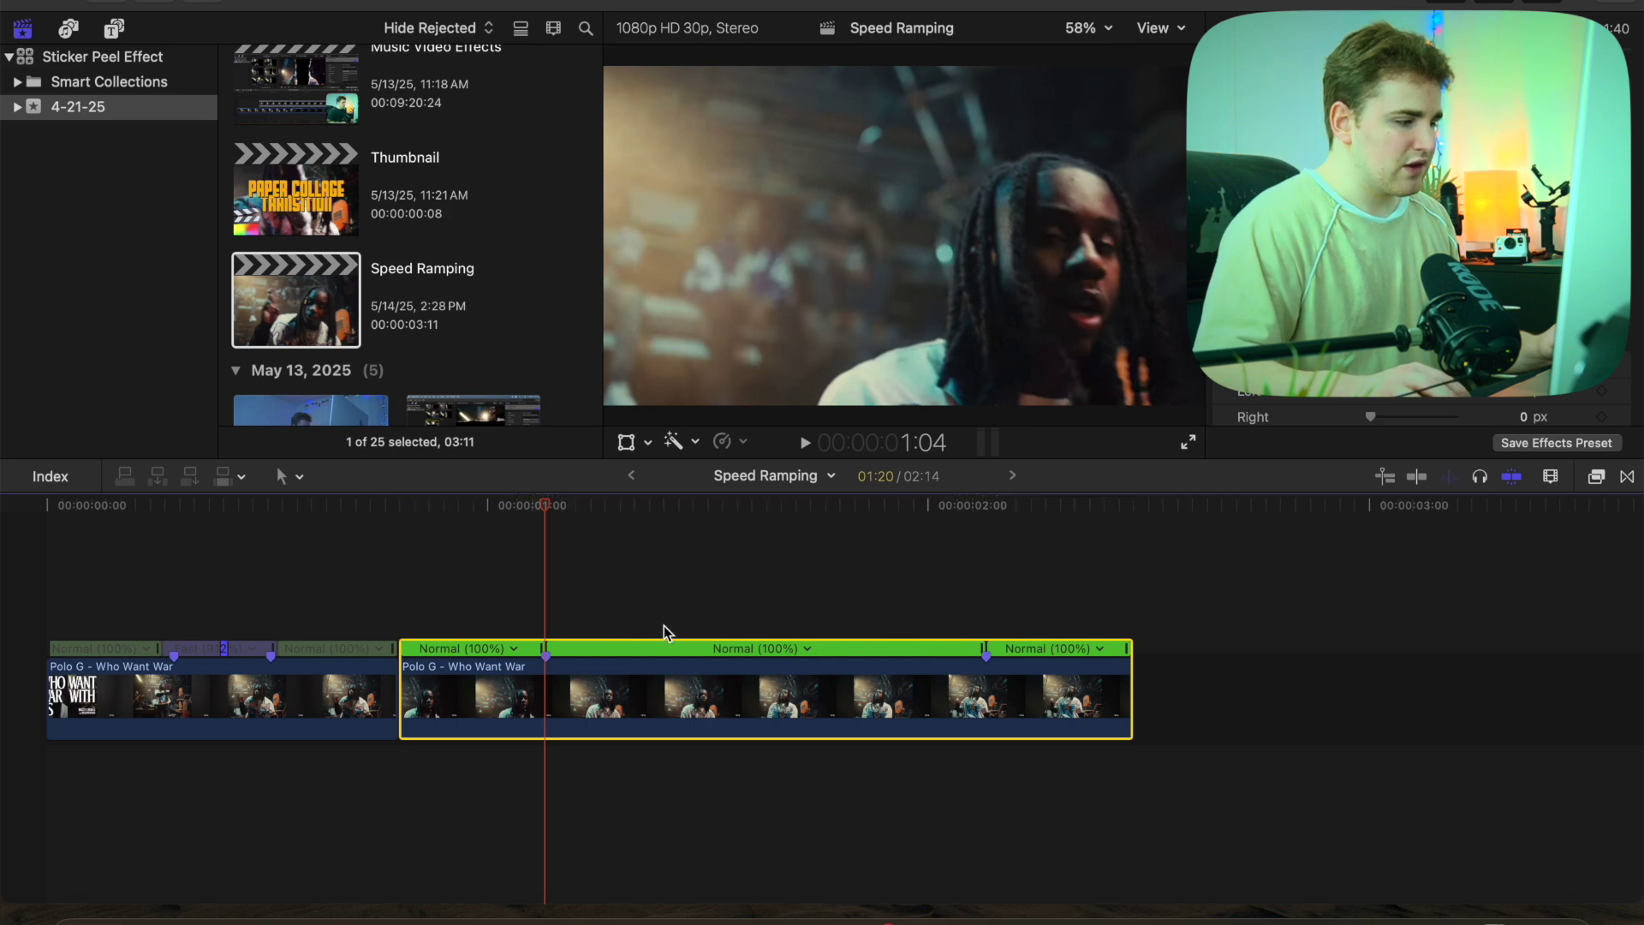
pyautogui.click(400, 604)
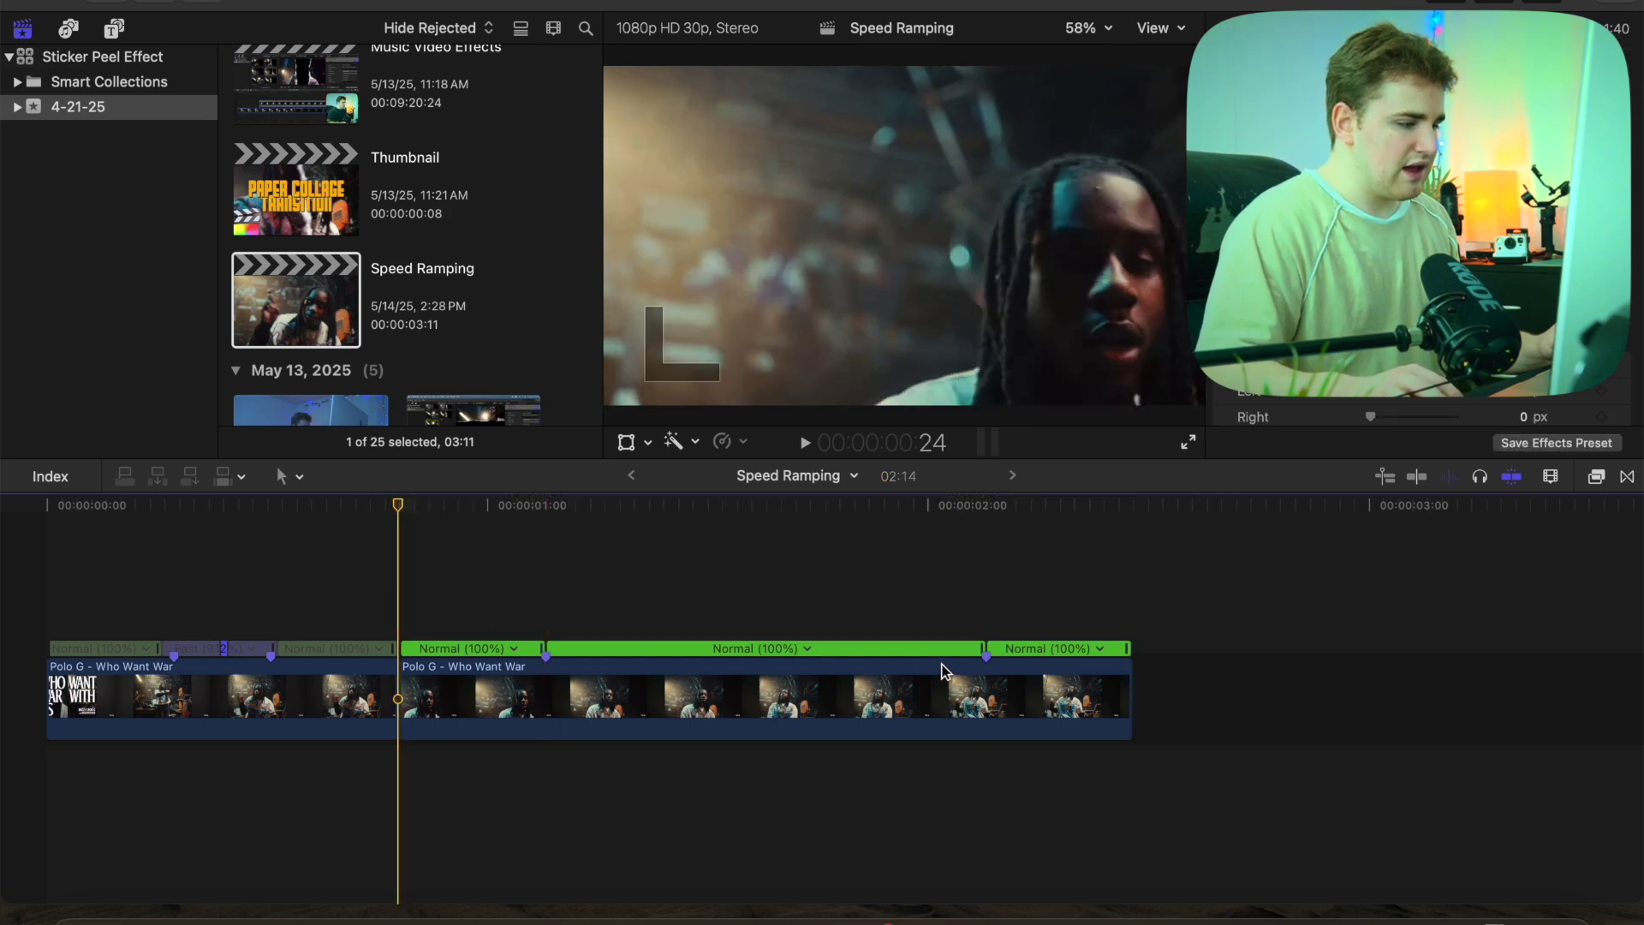
# - Speed the middle segment up to about 385% and adjust its transition edges
pyautogui.moveTo(982, 655); pyautogui.dragTo(686, 654)
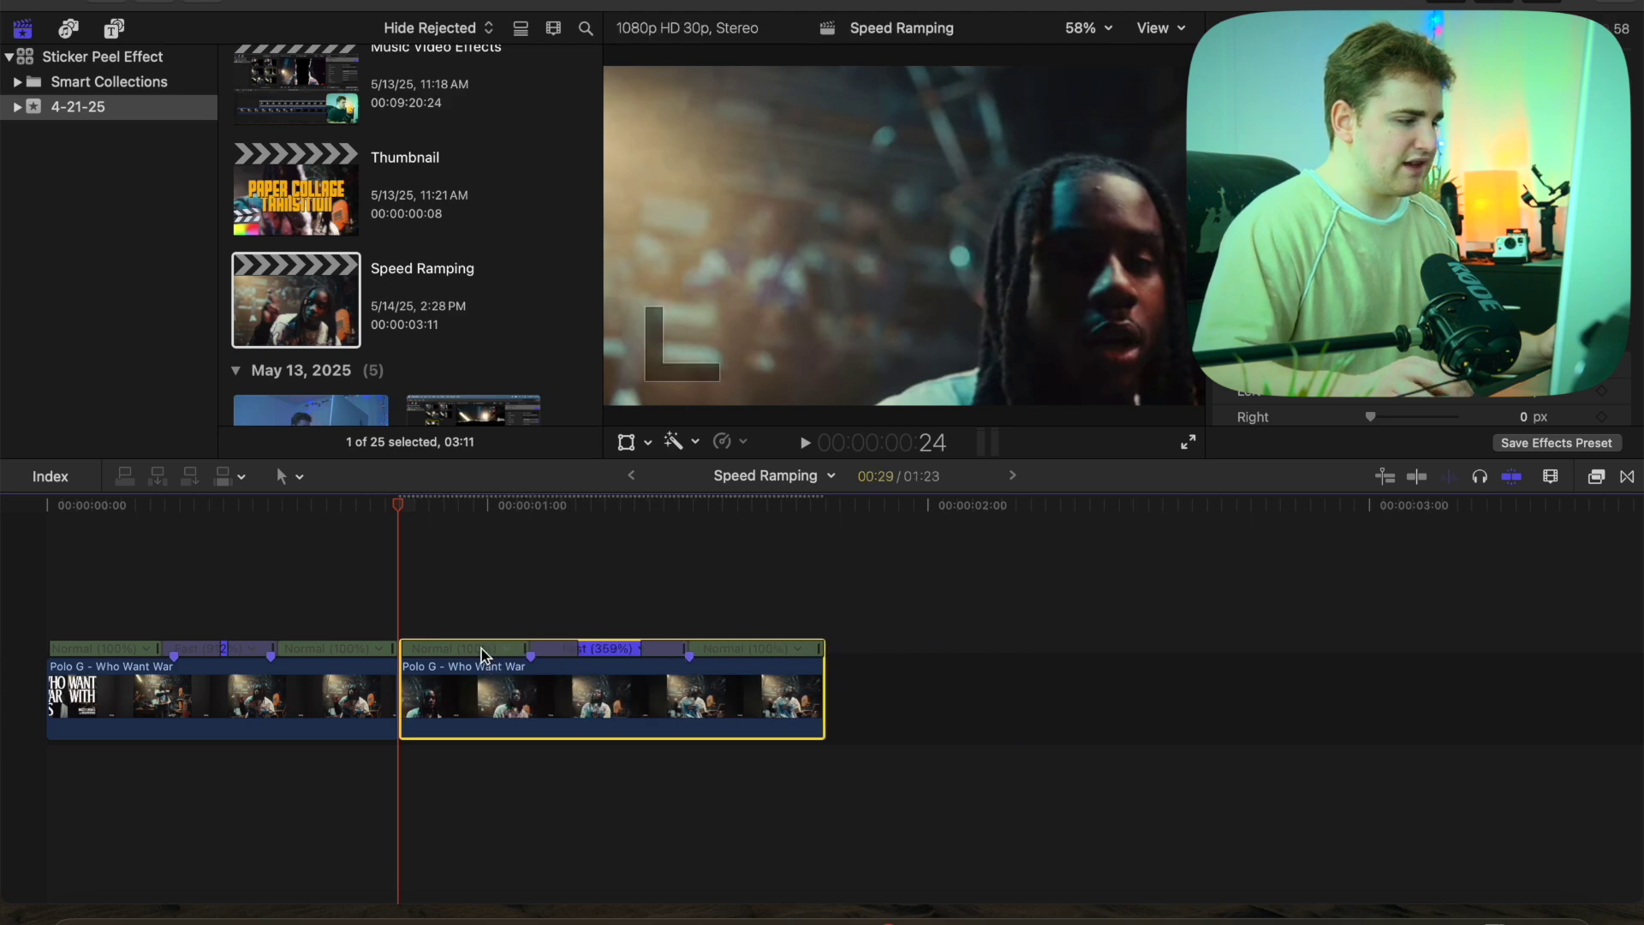
pyautogui.moveTo(683, 655); pyautogui.dragTo(681, 655)
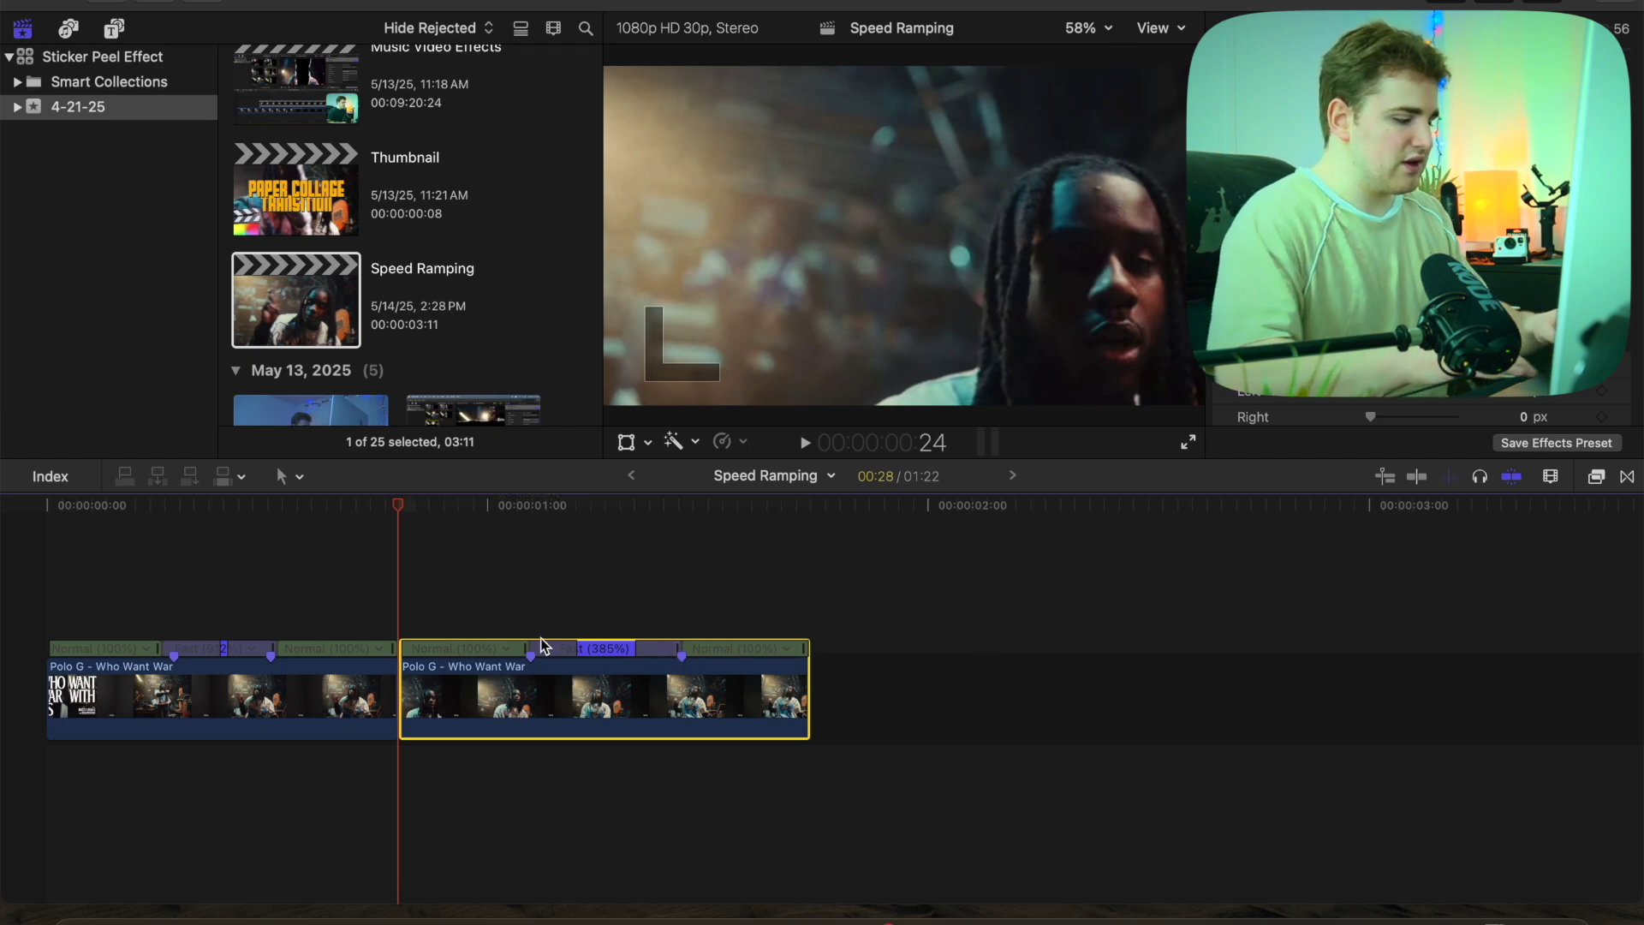
pyautogui.press('super+equal')
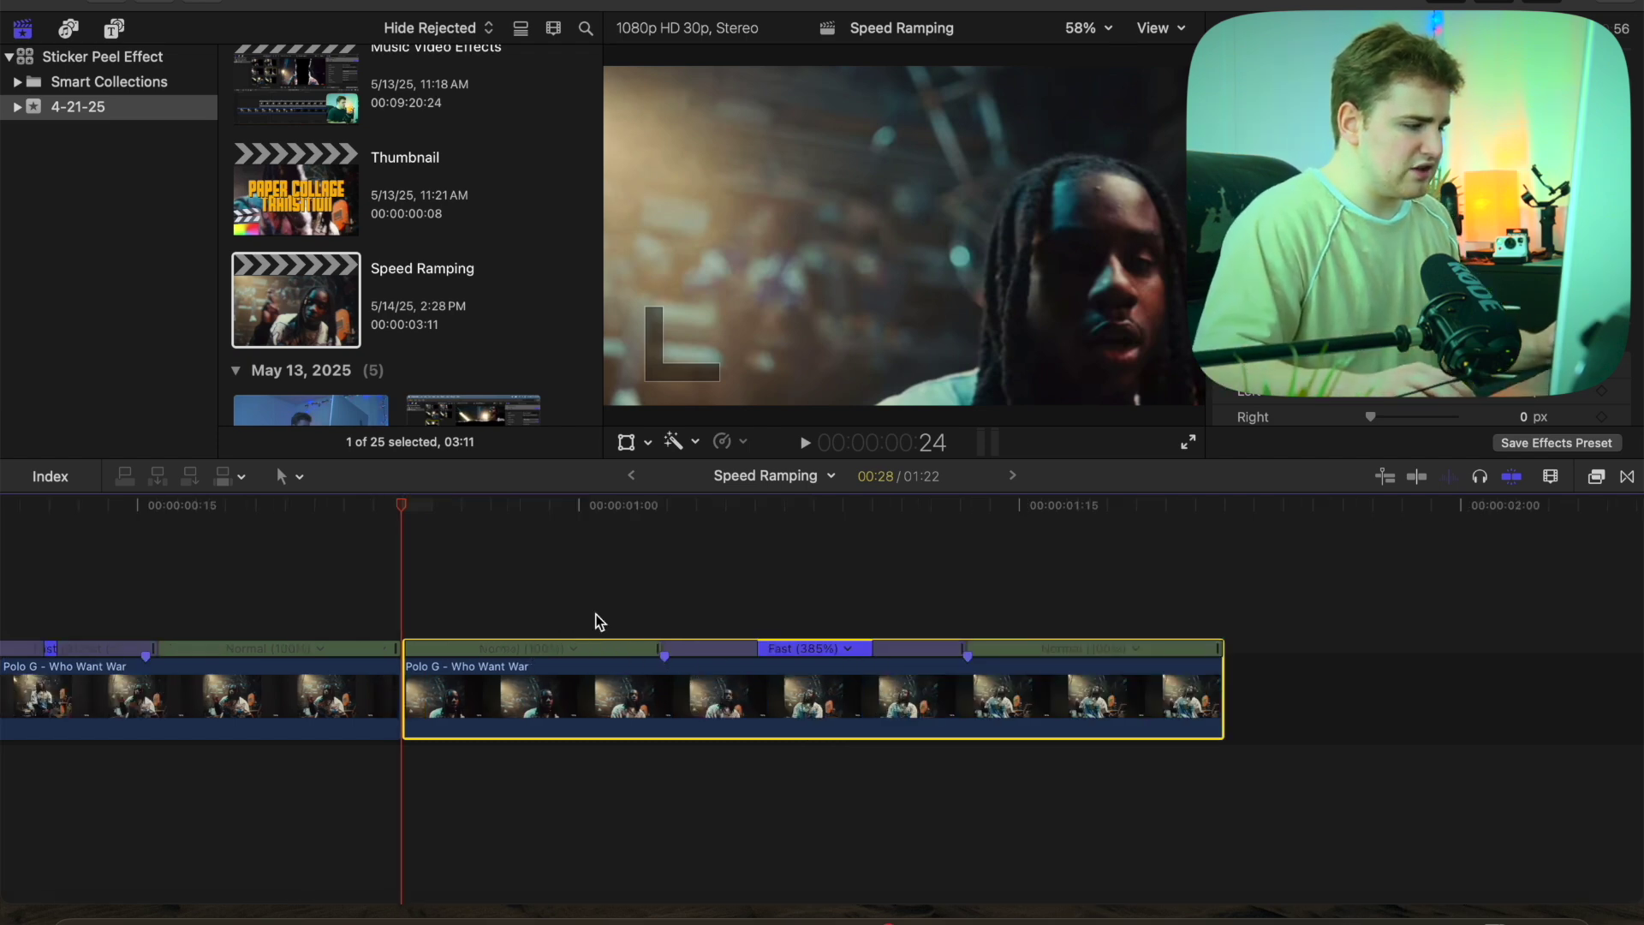
pyautogui.click(630, 568)
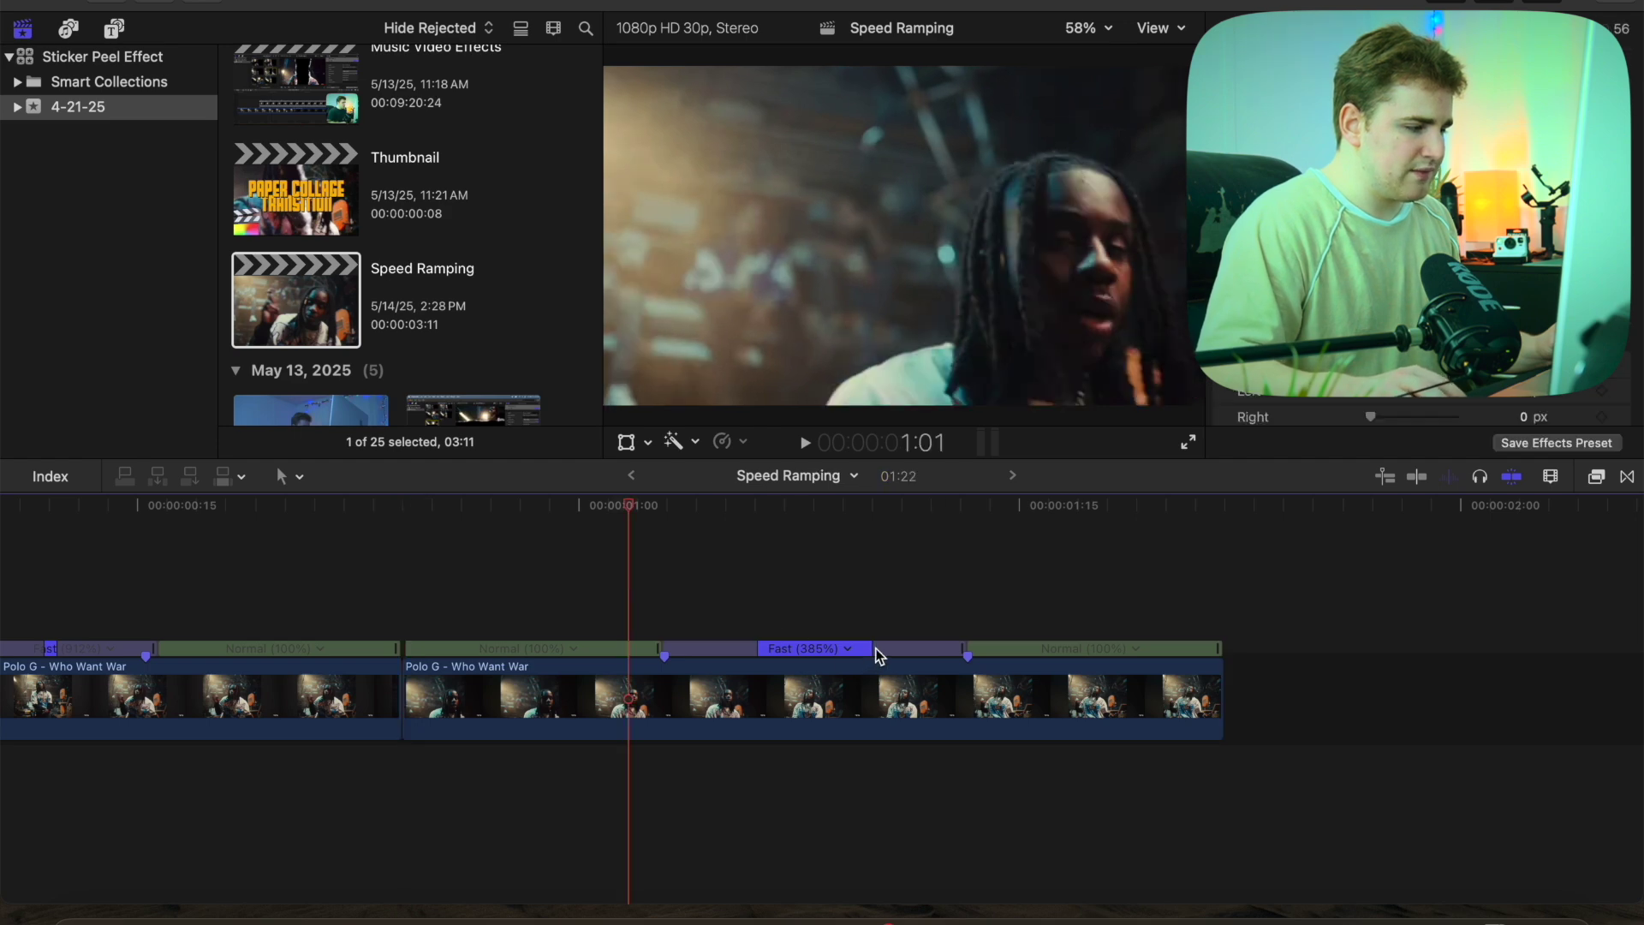
pyautogui.moveTo(874, 648); pyautogui.dragTo(846, 648)
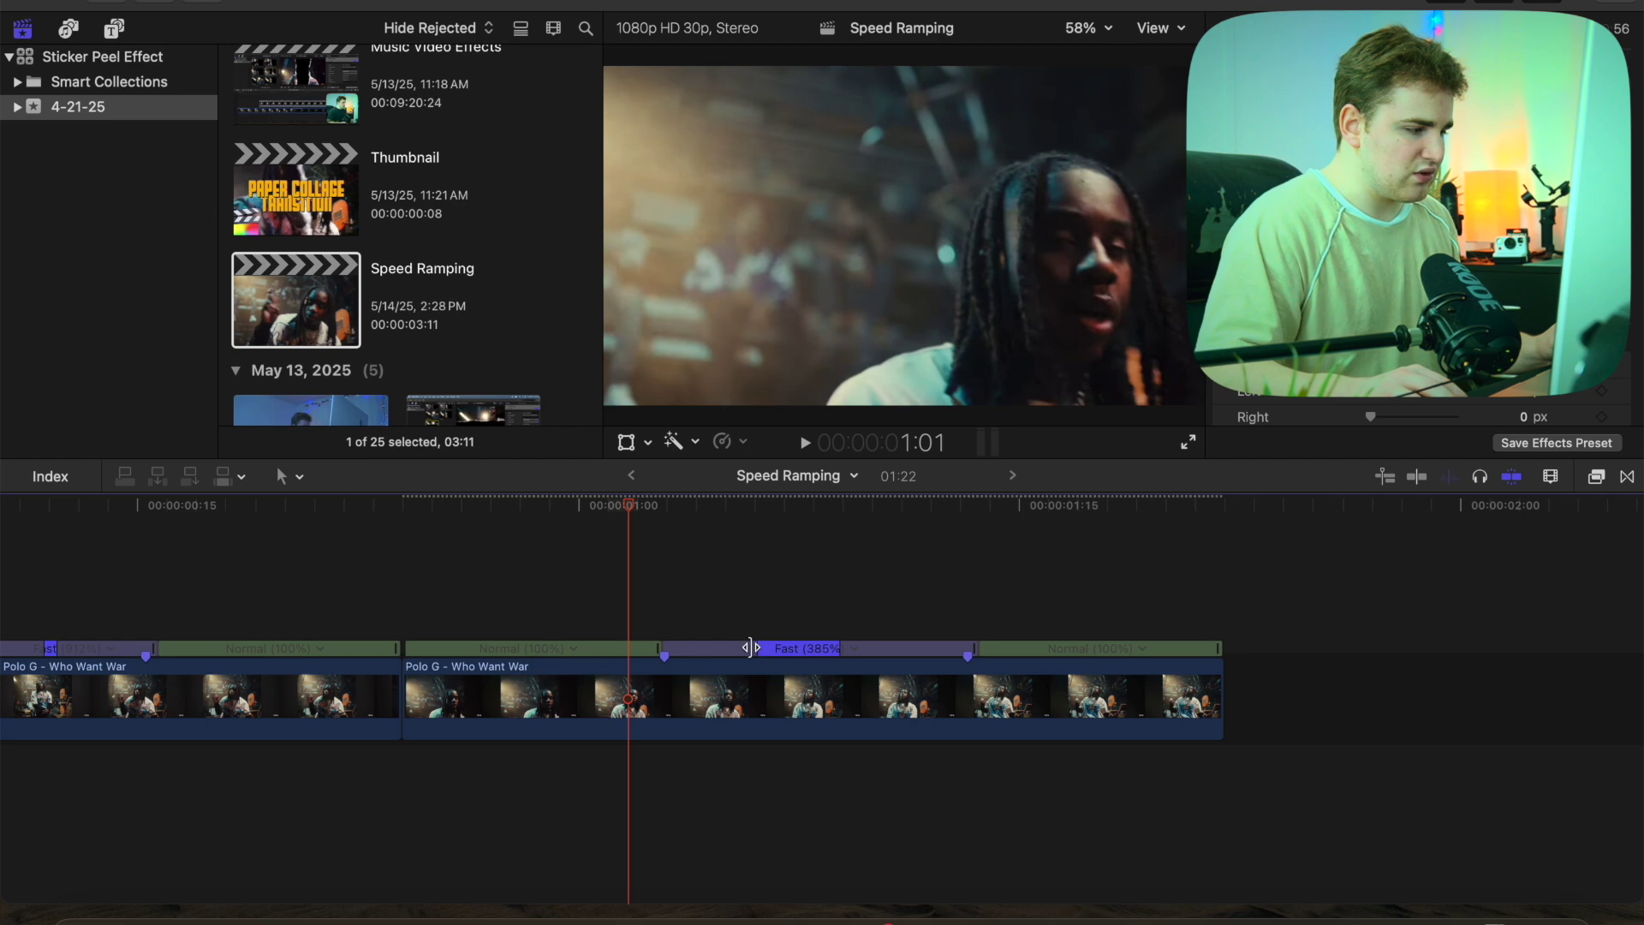
pyautogui.moveTo(759, 648); pyautogui.dragTo(829, 647)
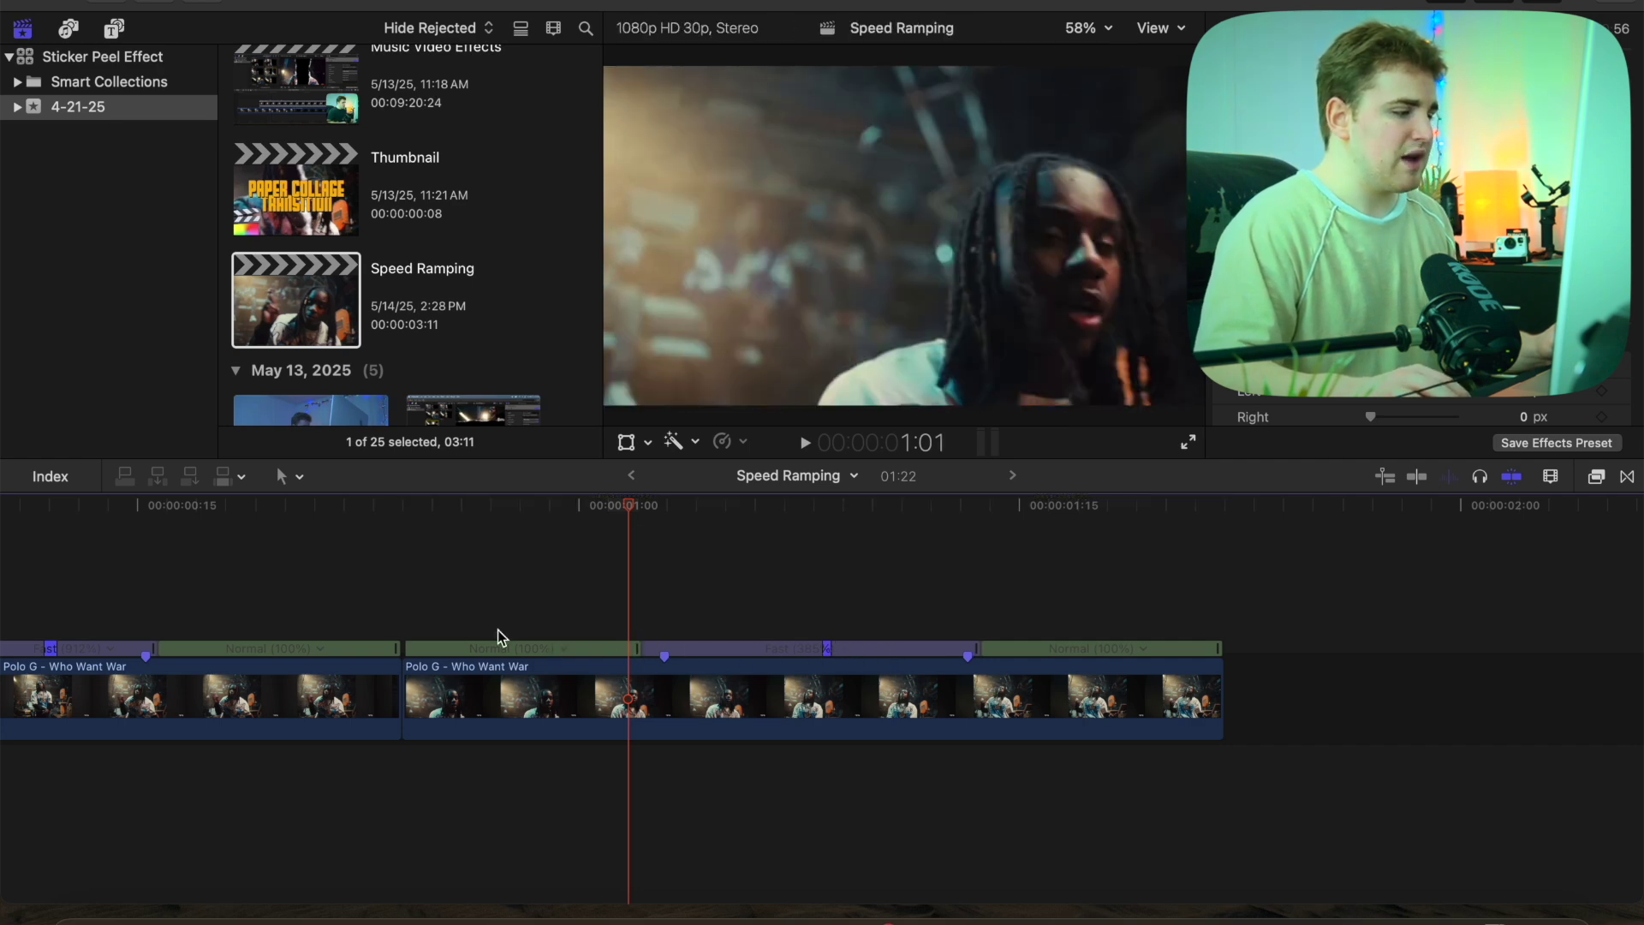
# - Fit the whole project in view and play the edit from the beginning twice
pyautogui.click(405, 619)
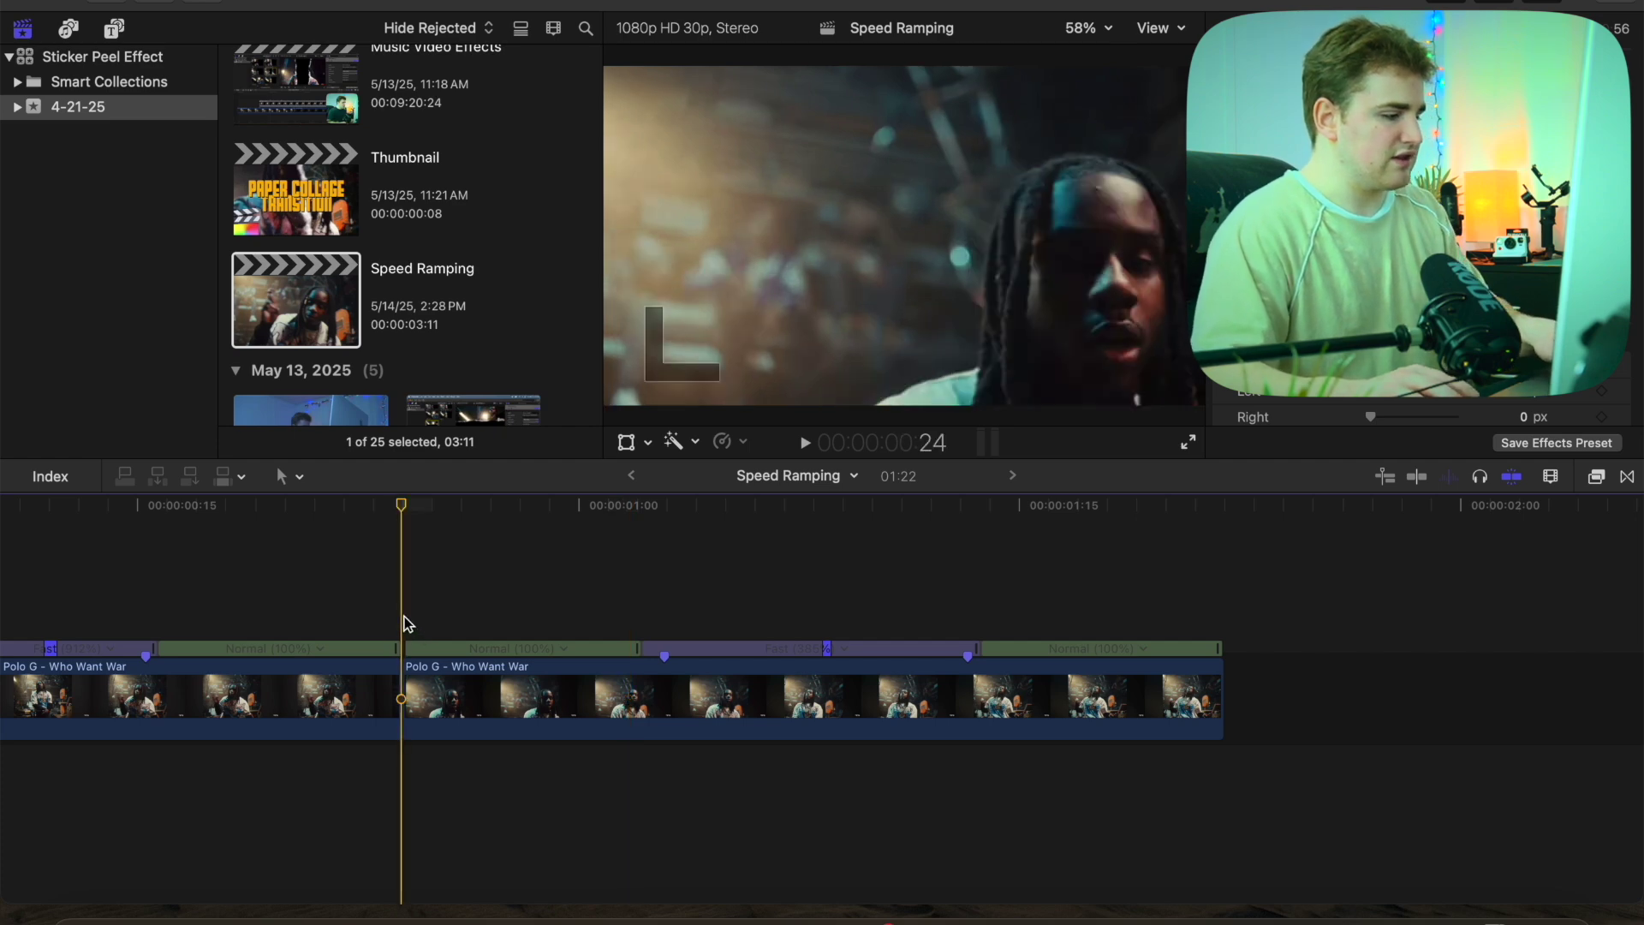
pyautogui.hotkey('shift', 'z')
pyautogui.click(26, 599)
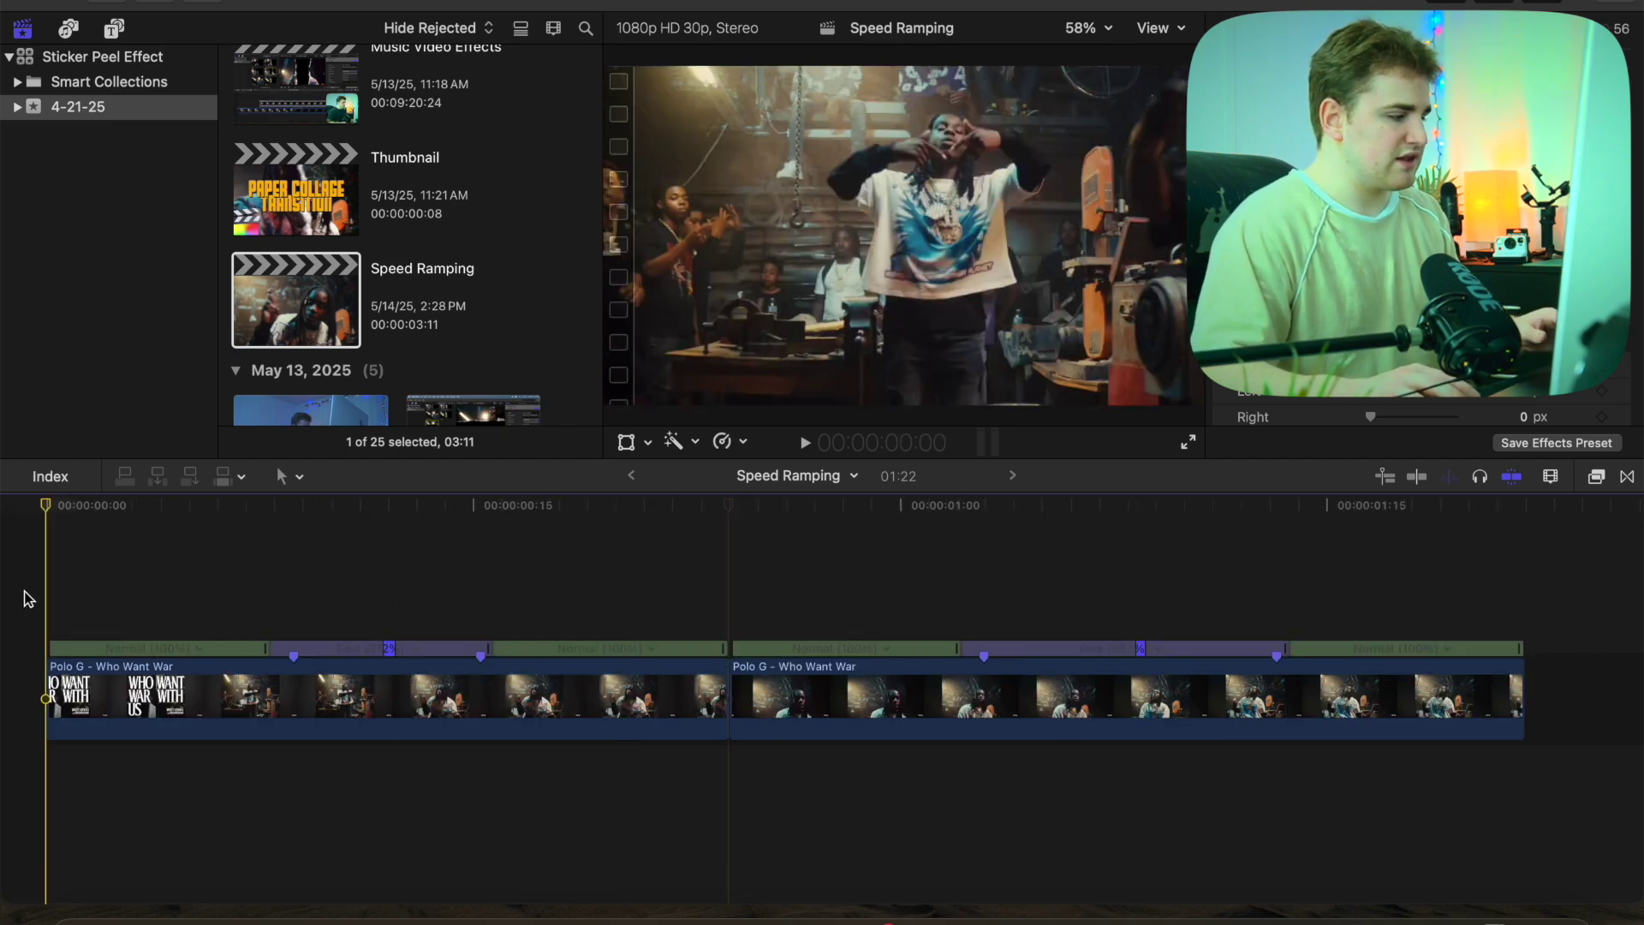
pyautogui.press('space')
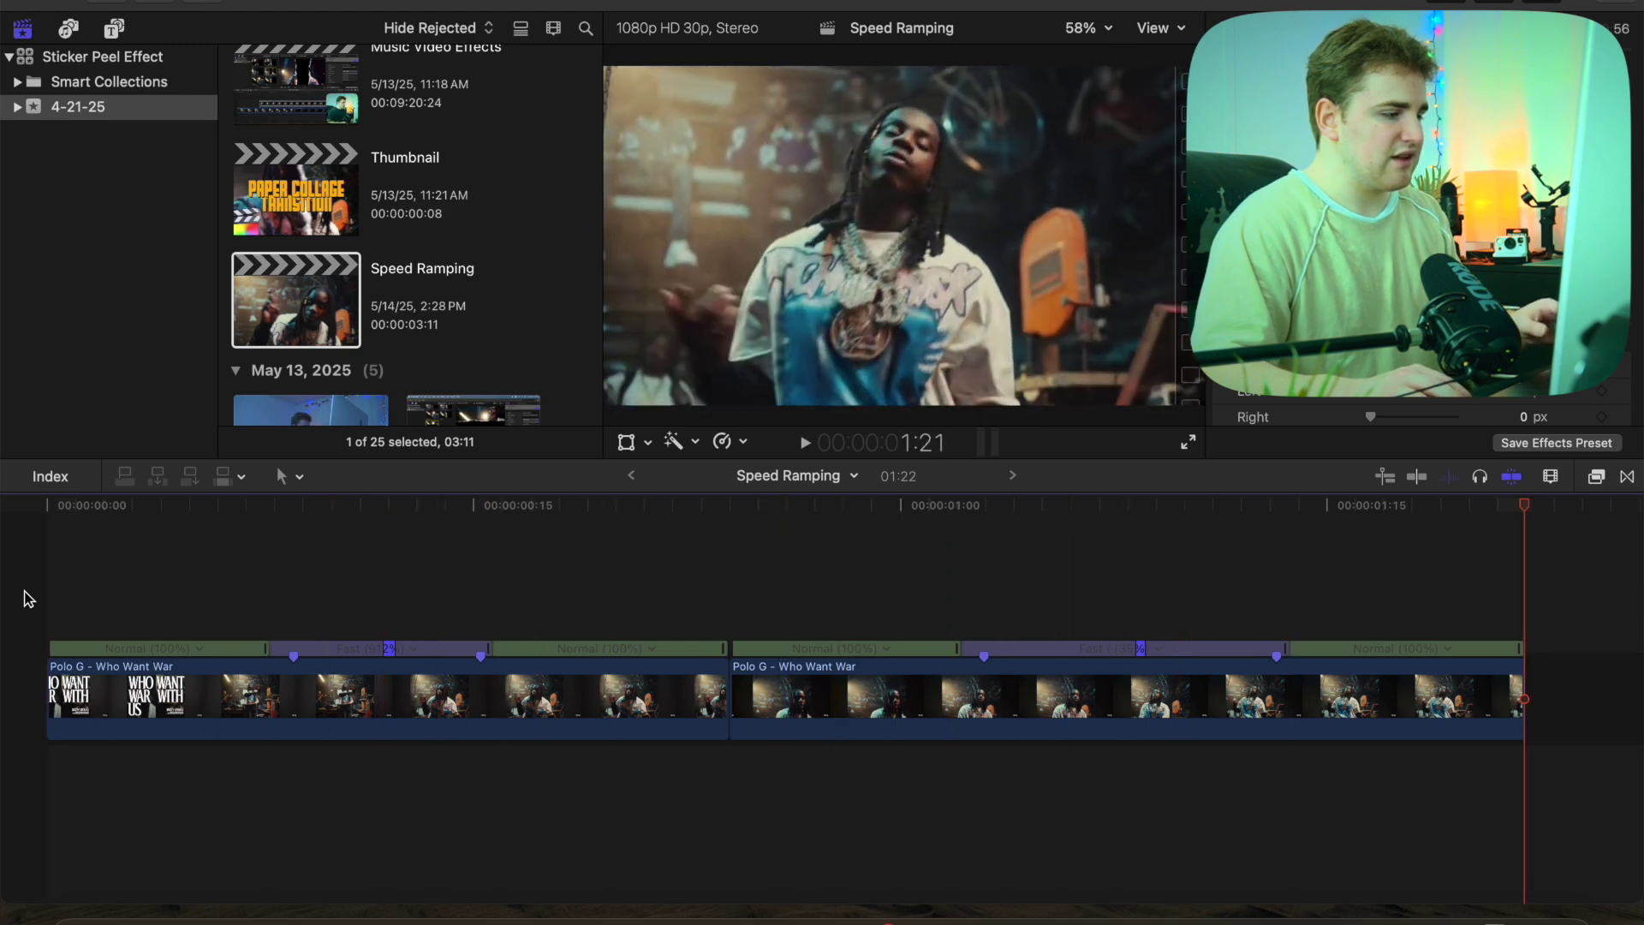
pyautogui.click(28, 598)
pyautogui.press('space')
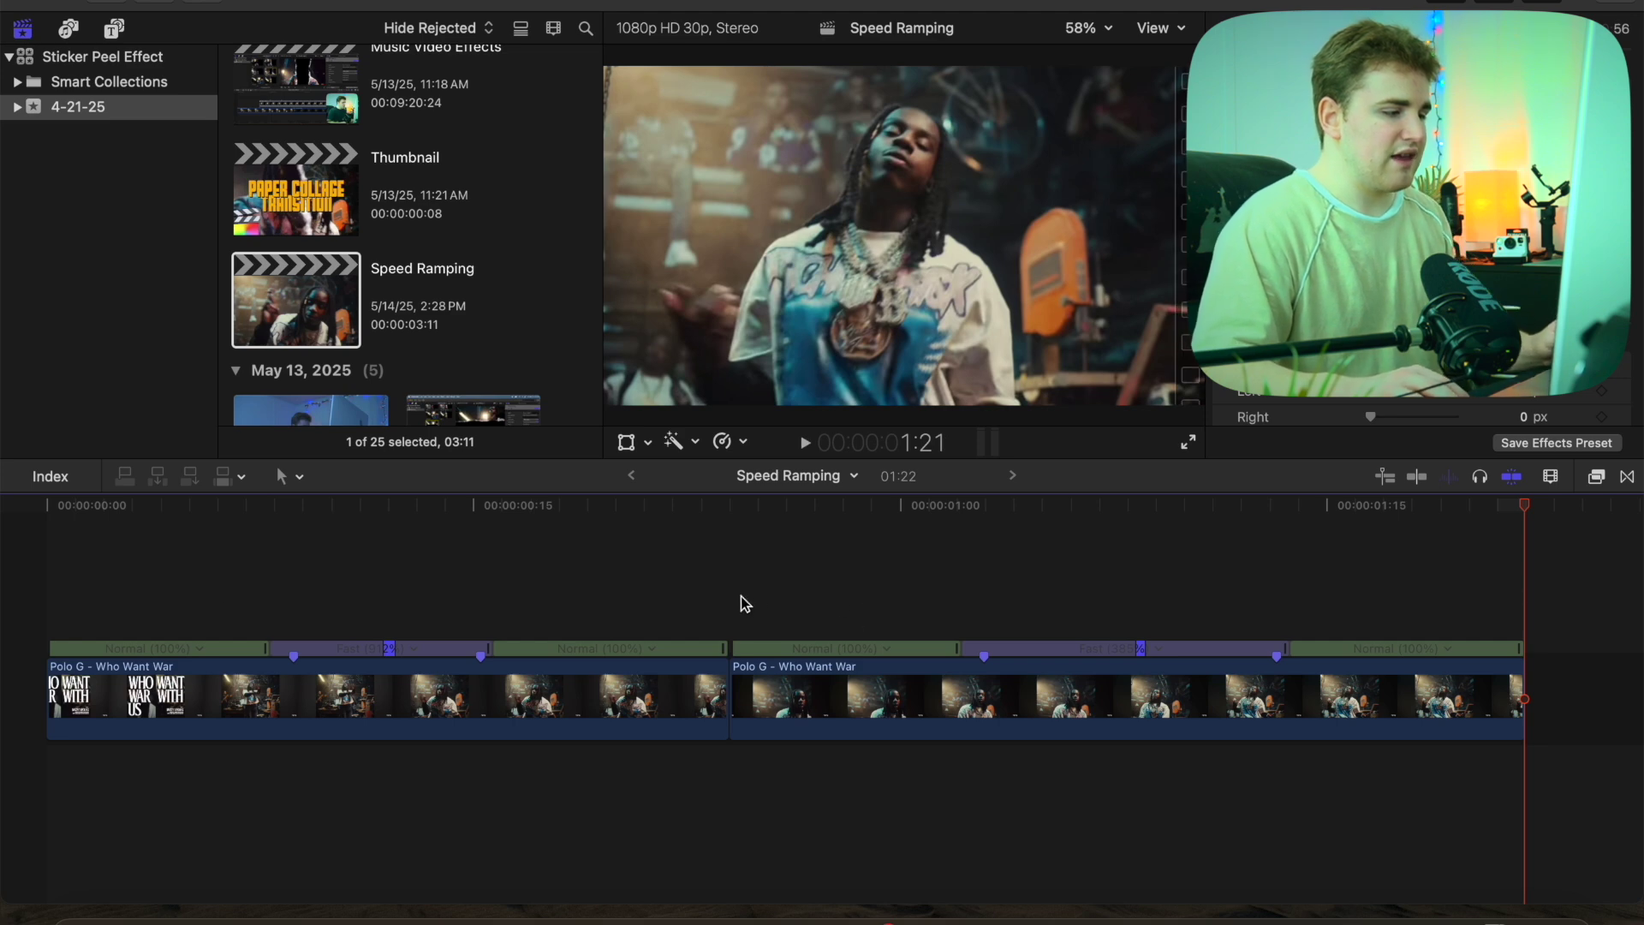
# - Speed up the second clip's fast section to about 775% and preview it
pyautogui.click(741, 596)
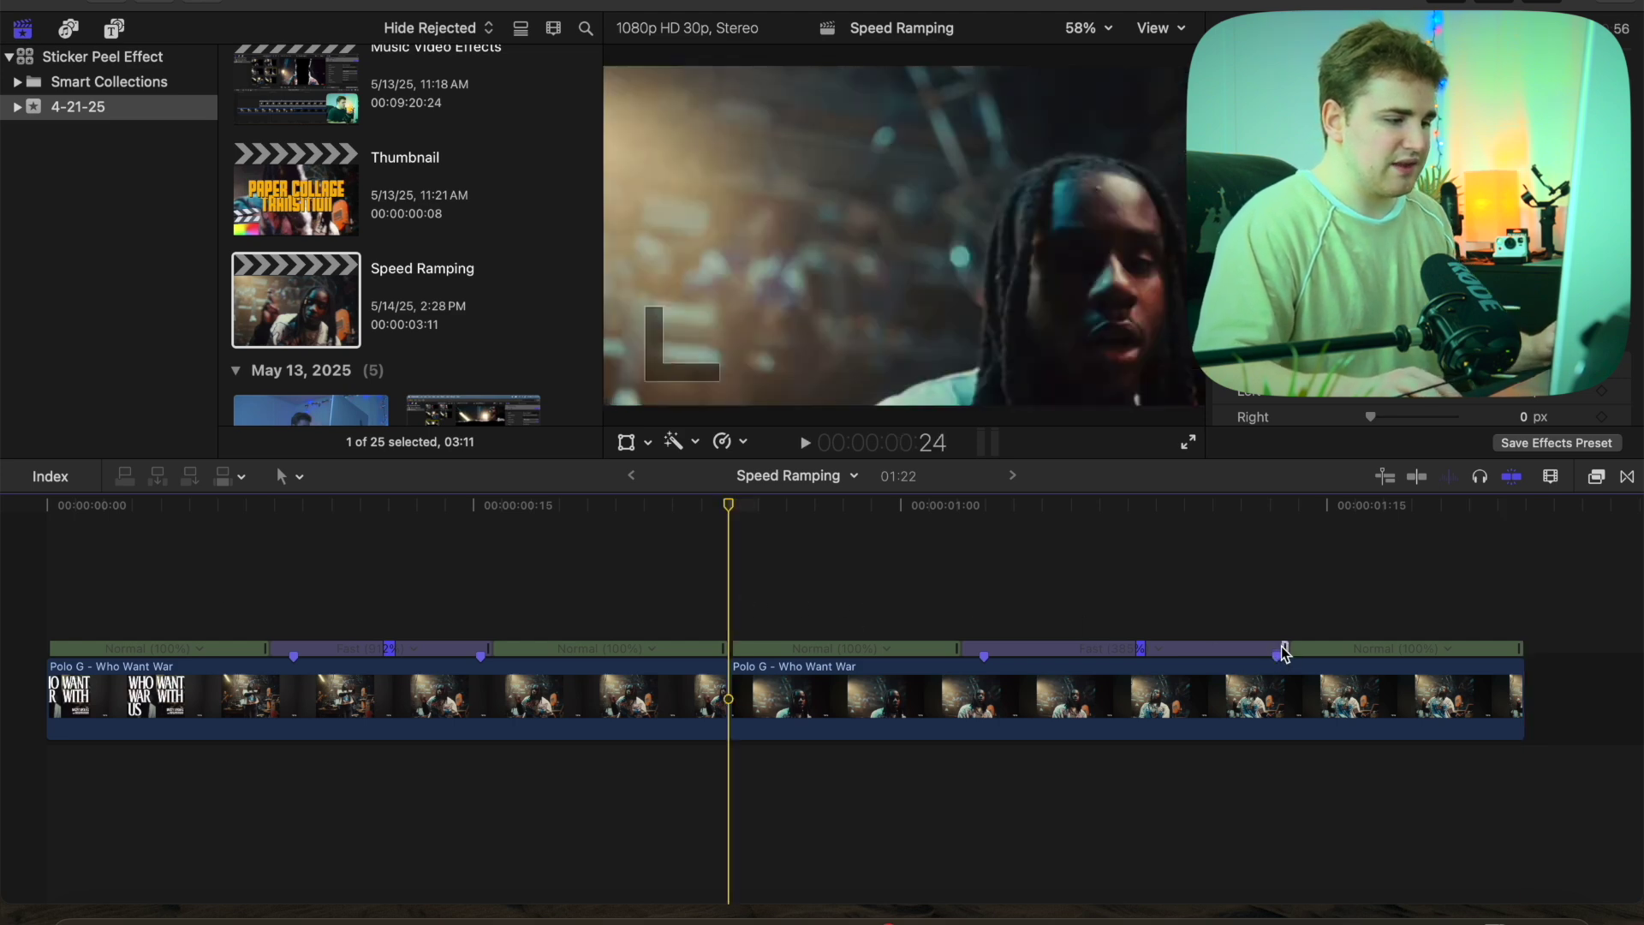
pyautogui.moveTo(1279, 653); pyautogui.dragTo(888, 660)
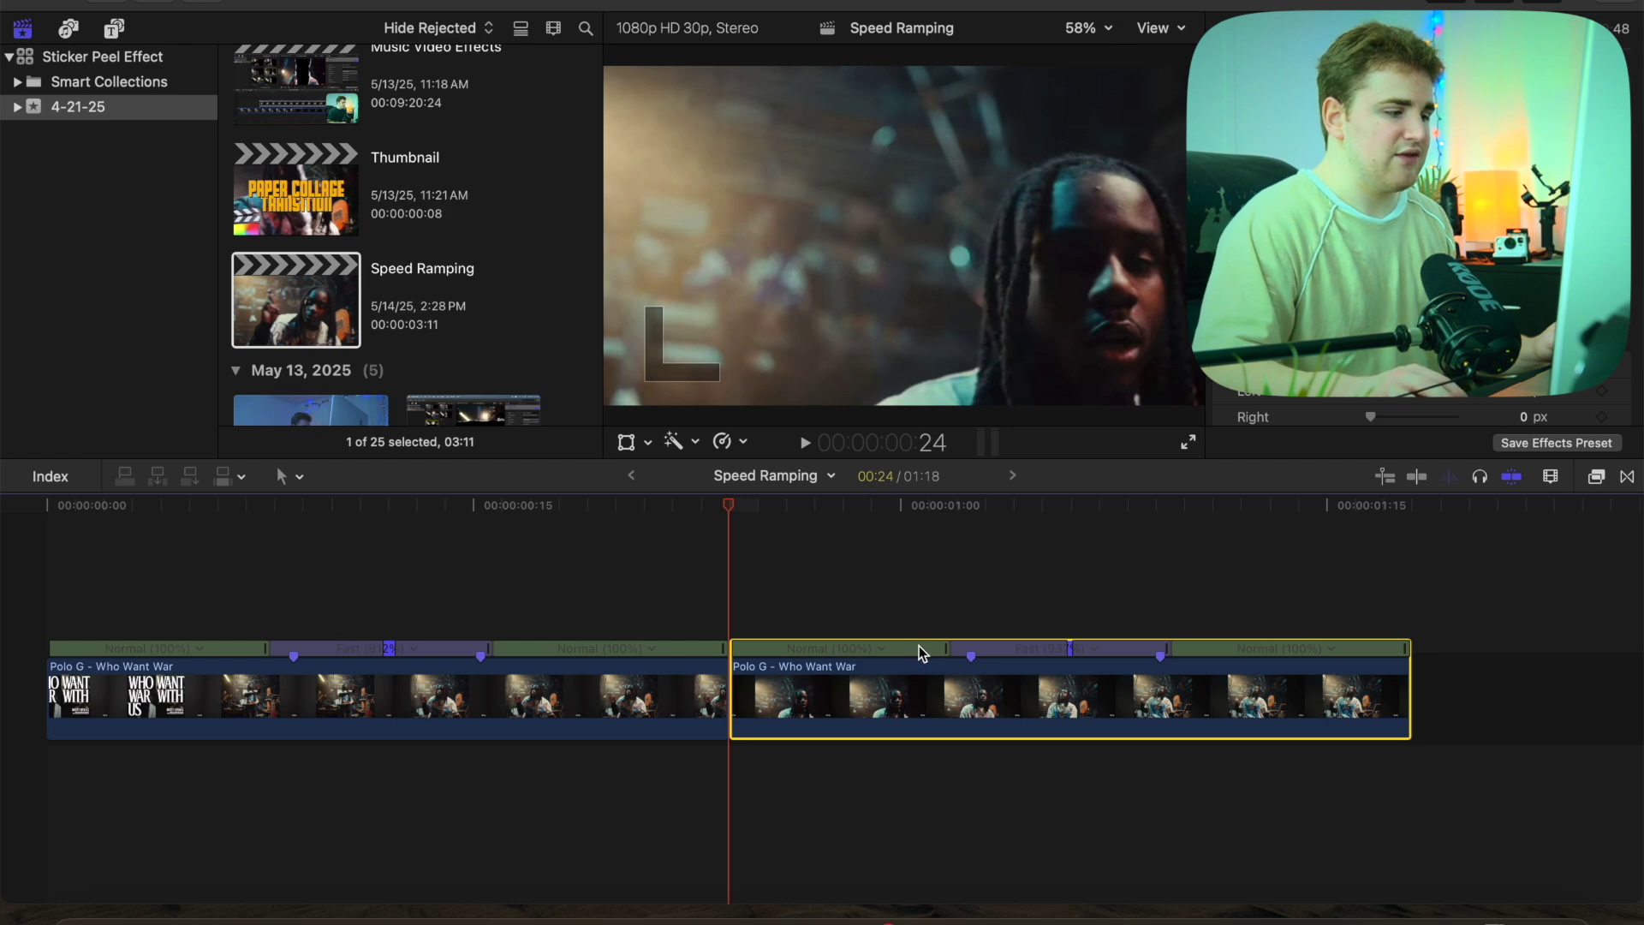
pyautogui.click(740, 609)
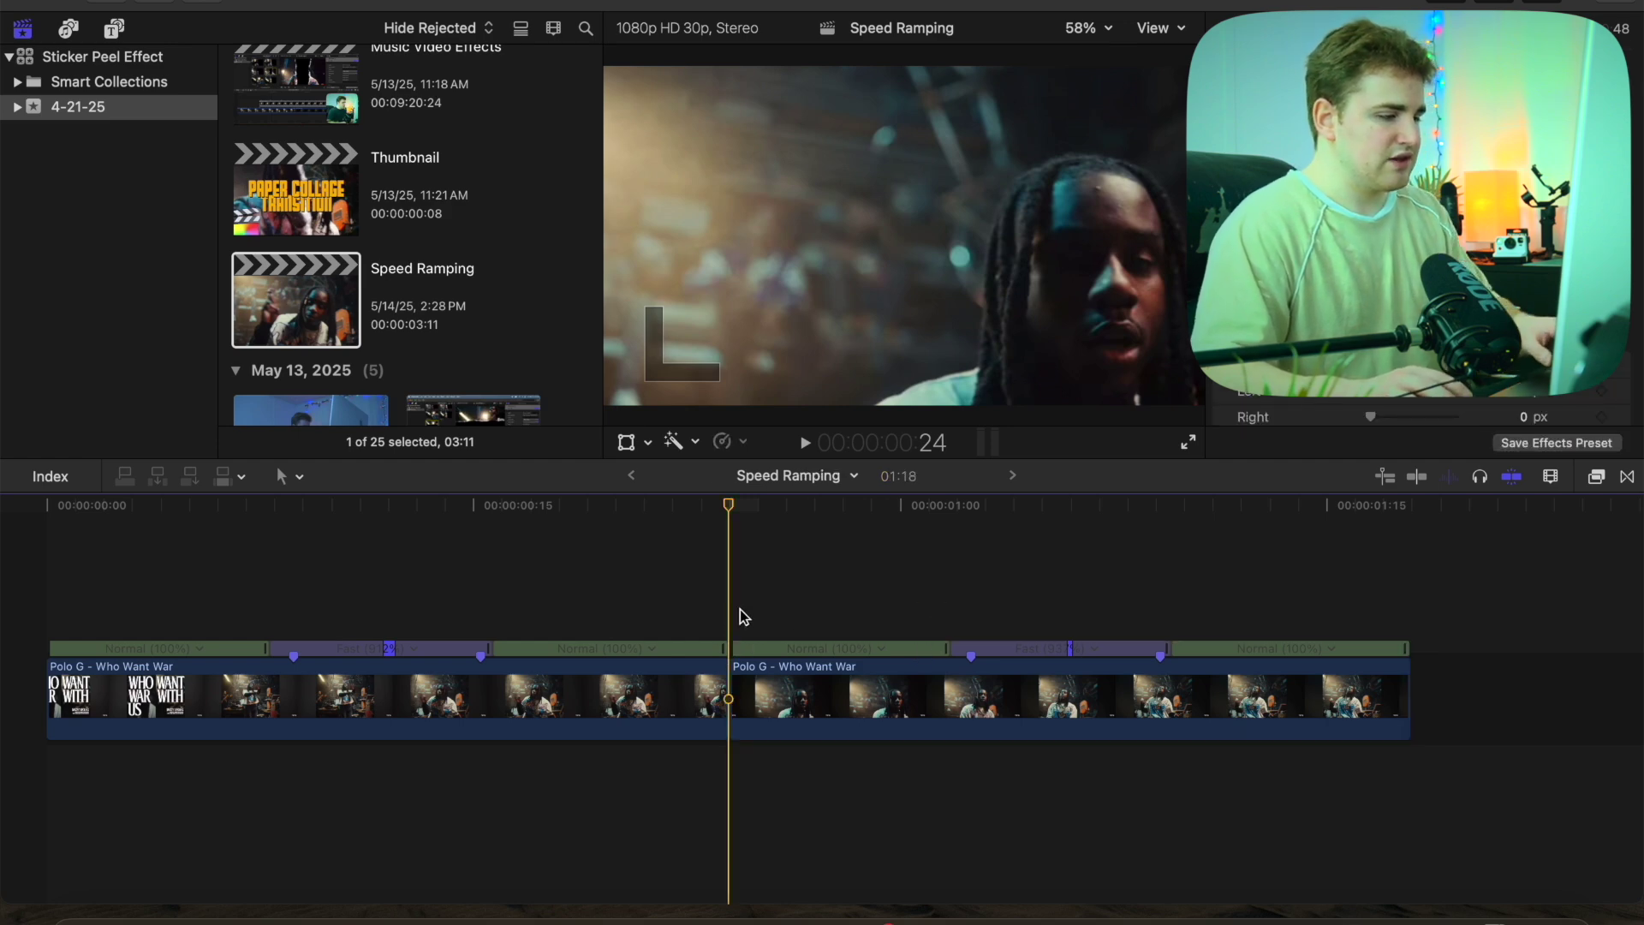
pyautogui.press('space')
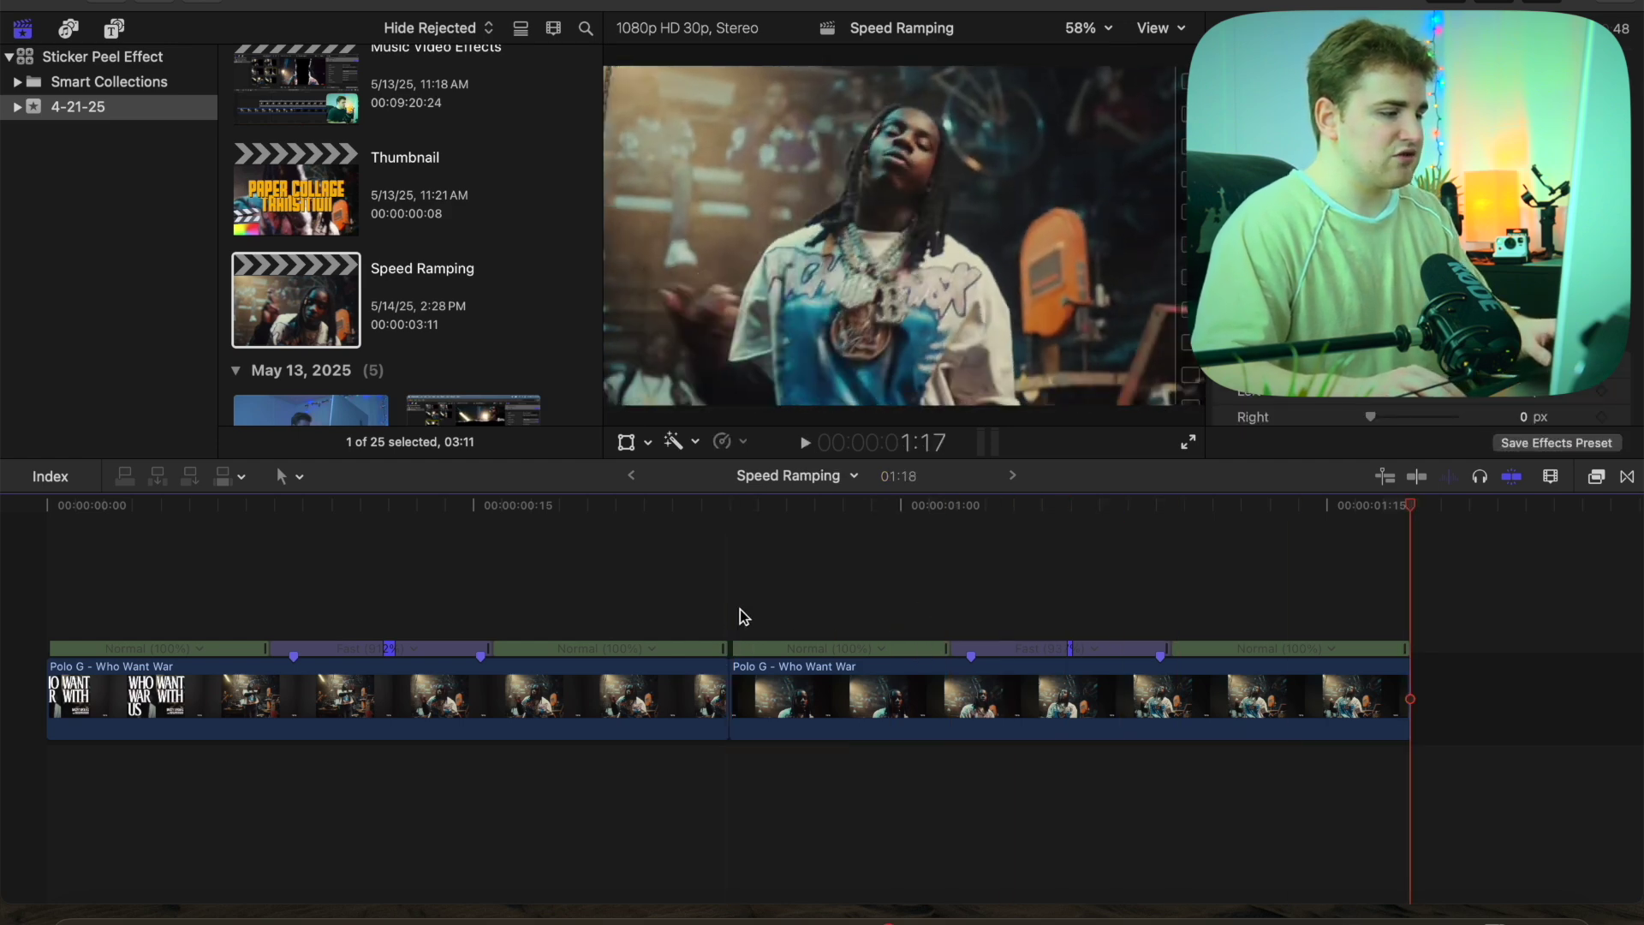
pyautogui.press('space')
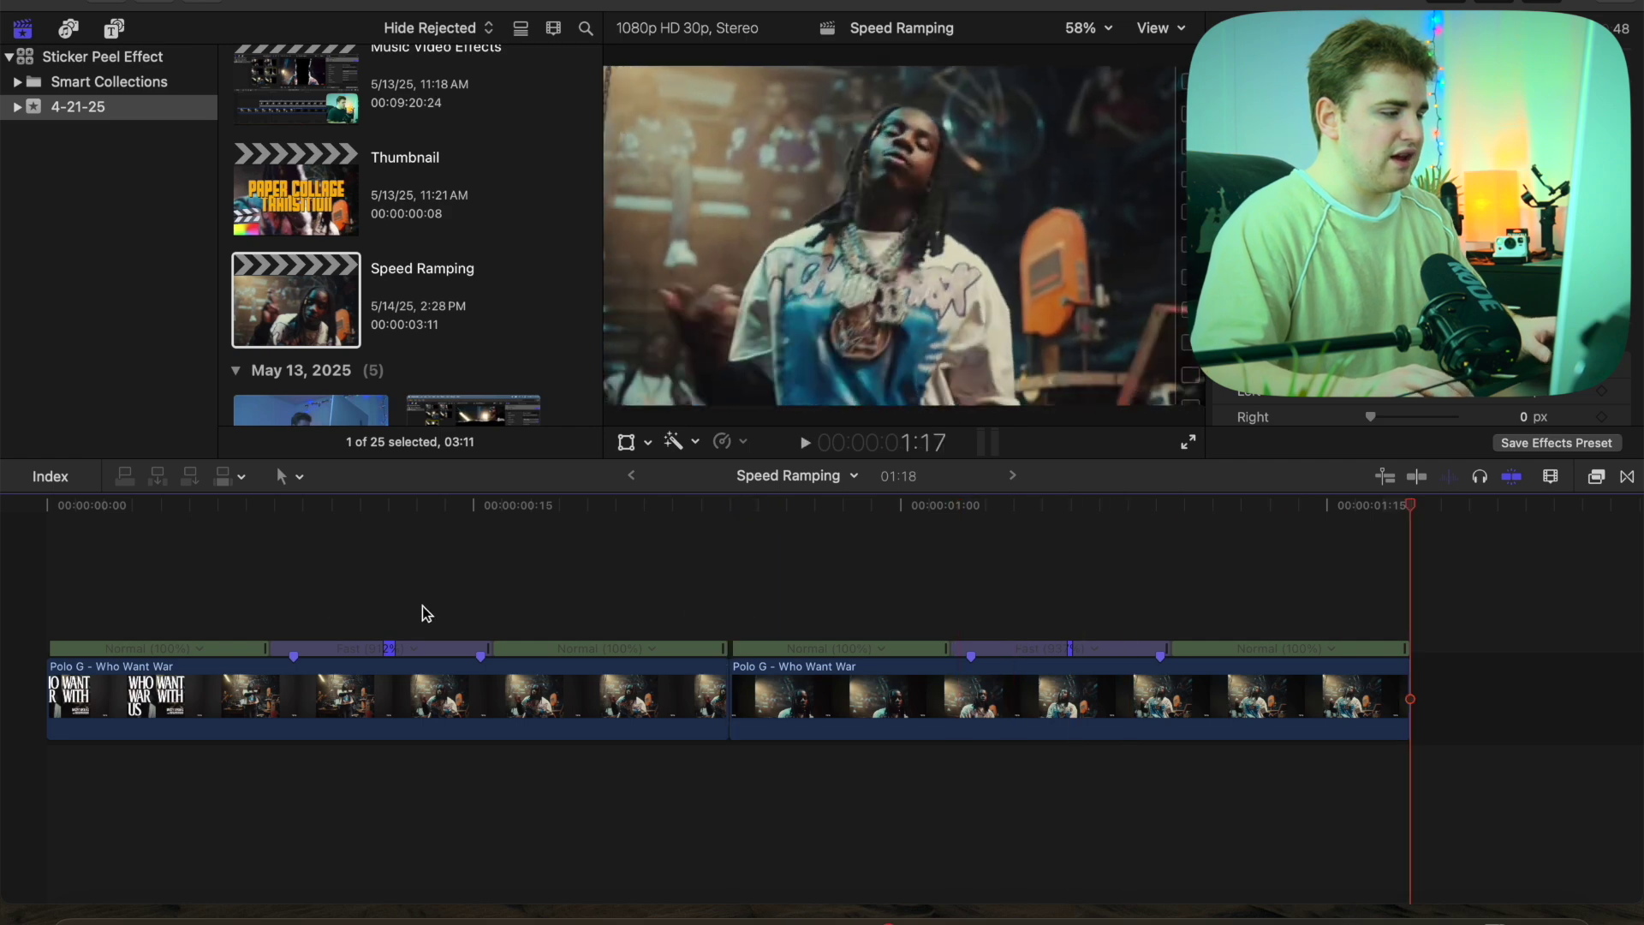
# - Replay the timeline from the start, then select the second clip
pyautogui.click(37, 613)
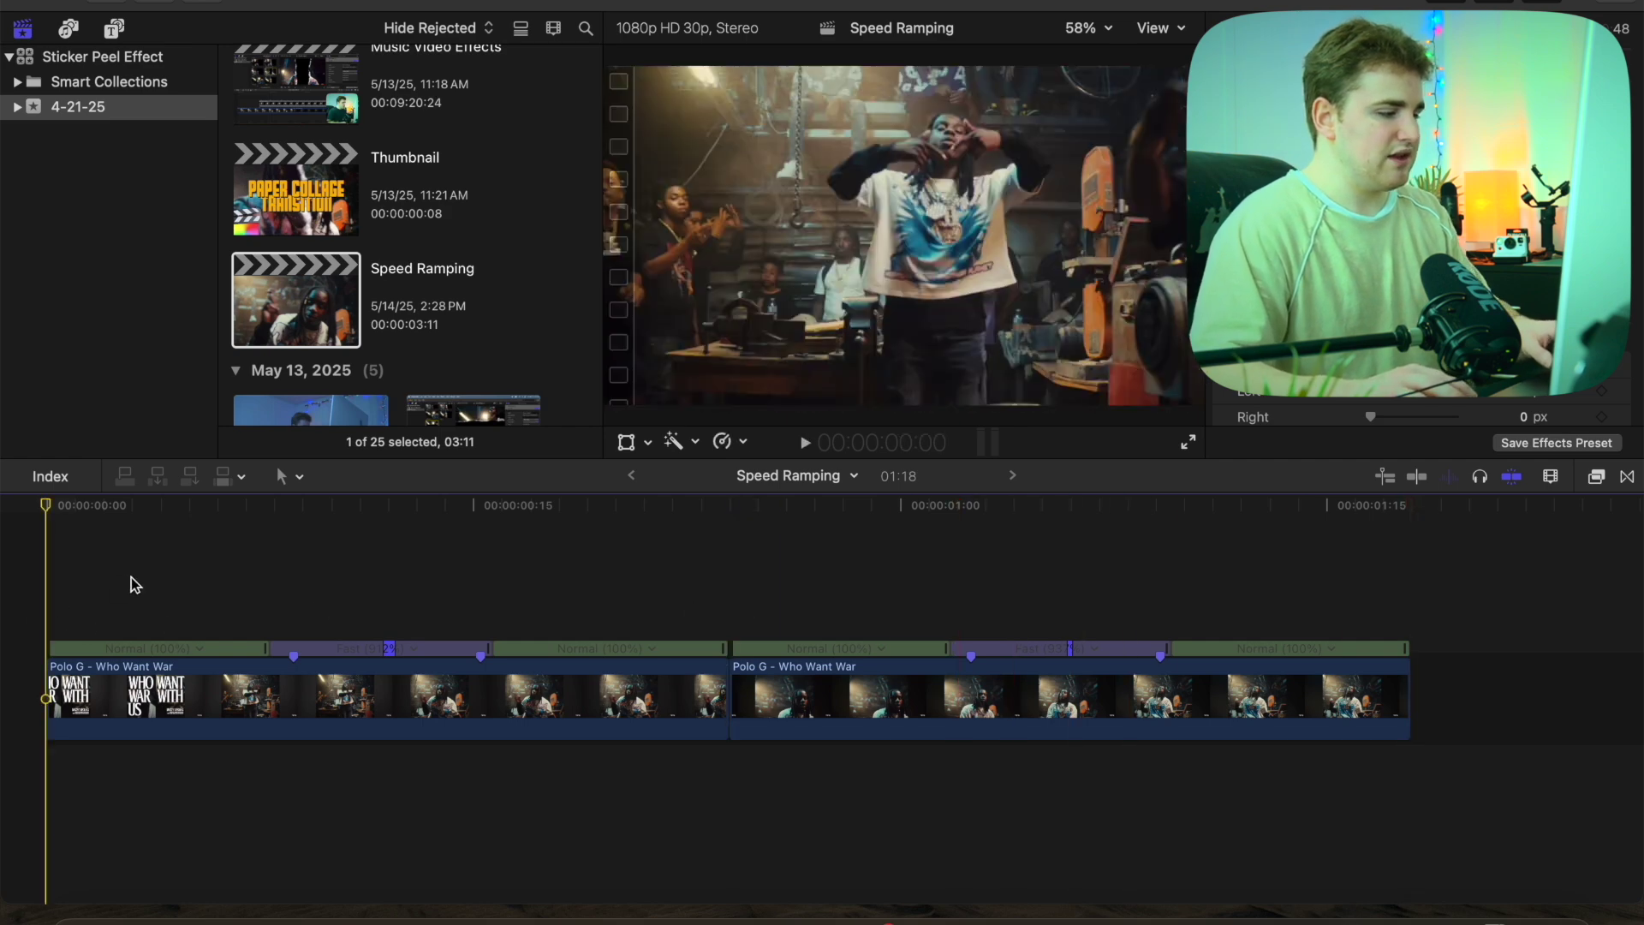
pyautogui.press('space')
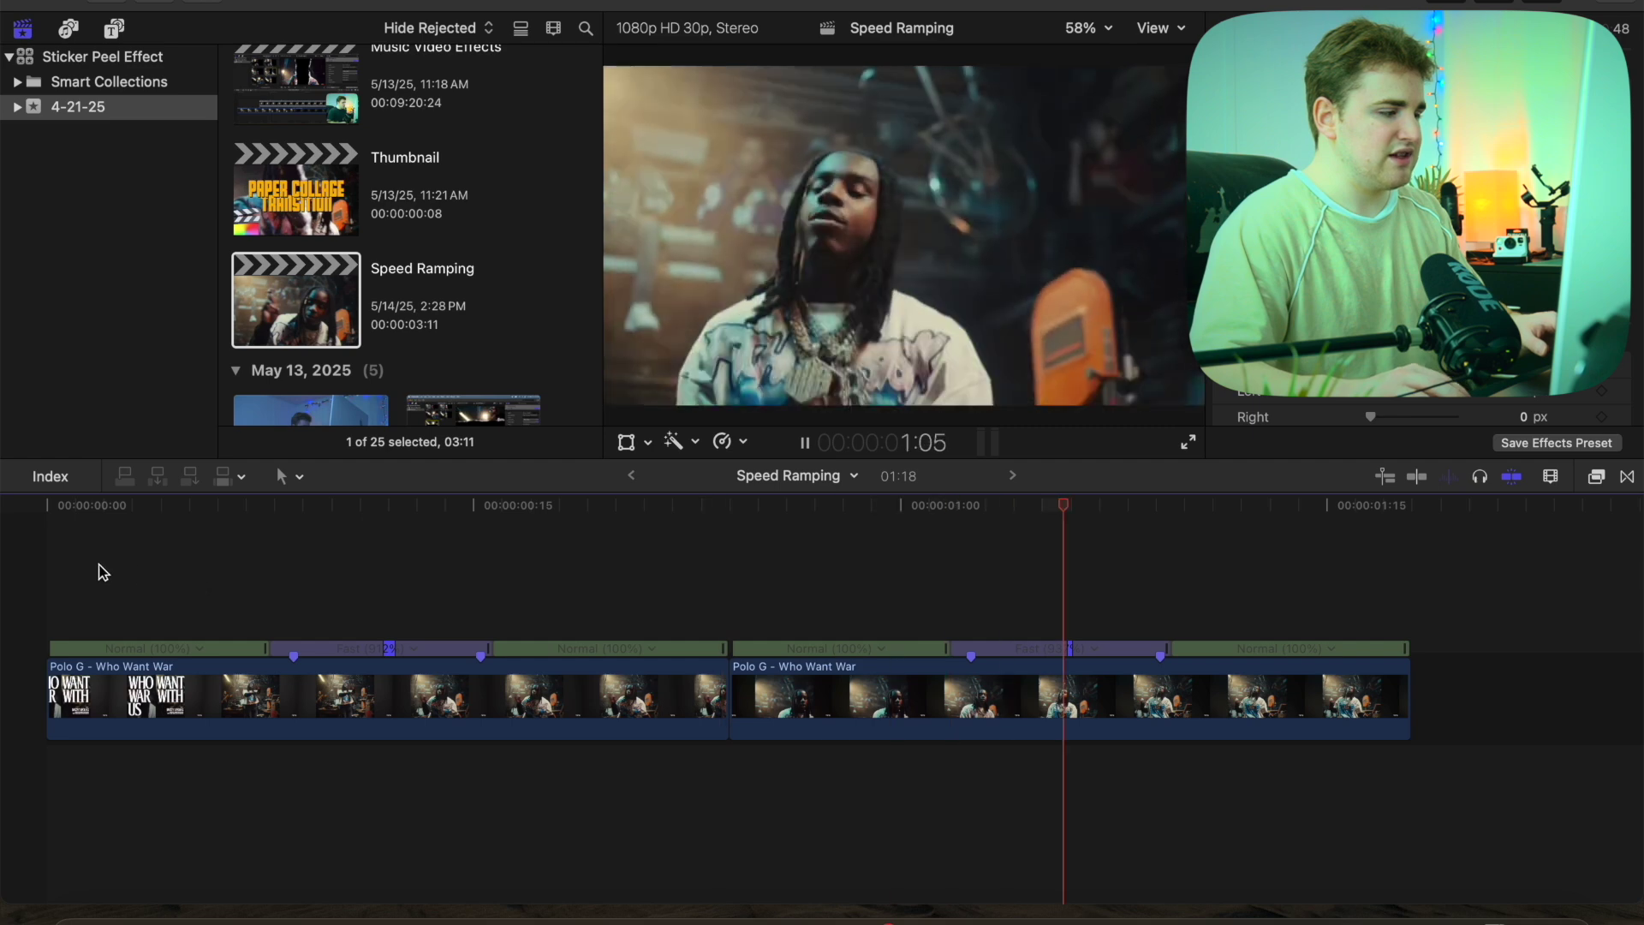
pyautogui.click(24, 573)
pyautogui.press('space')
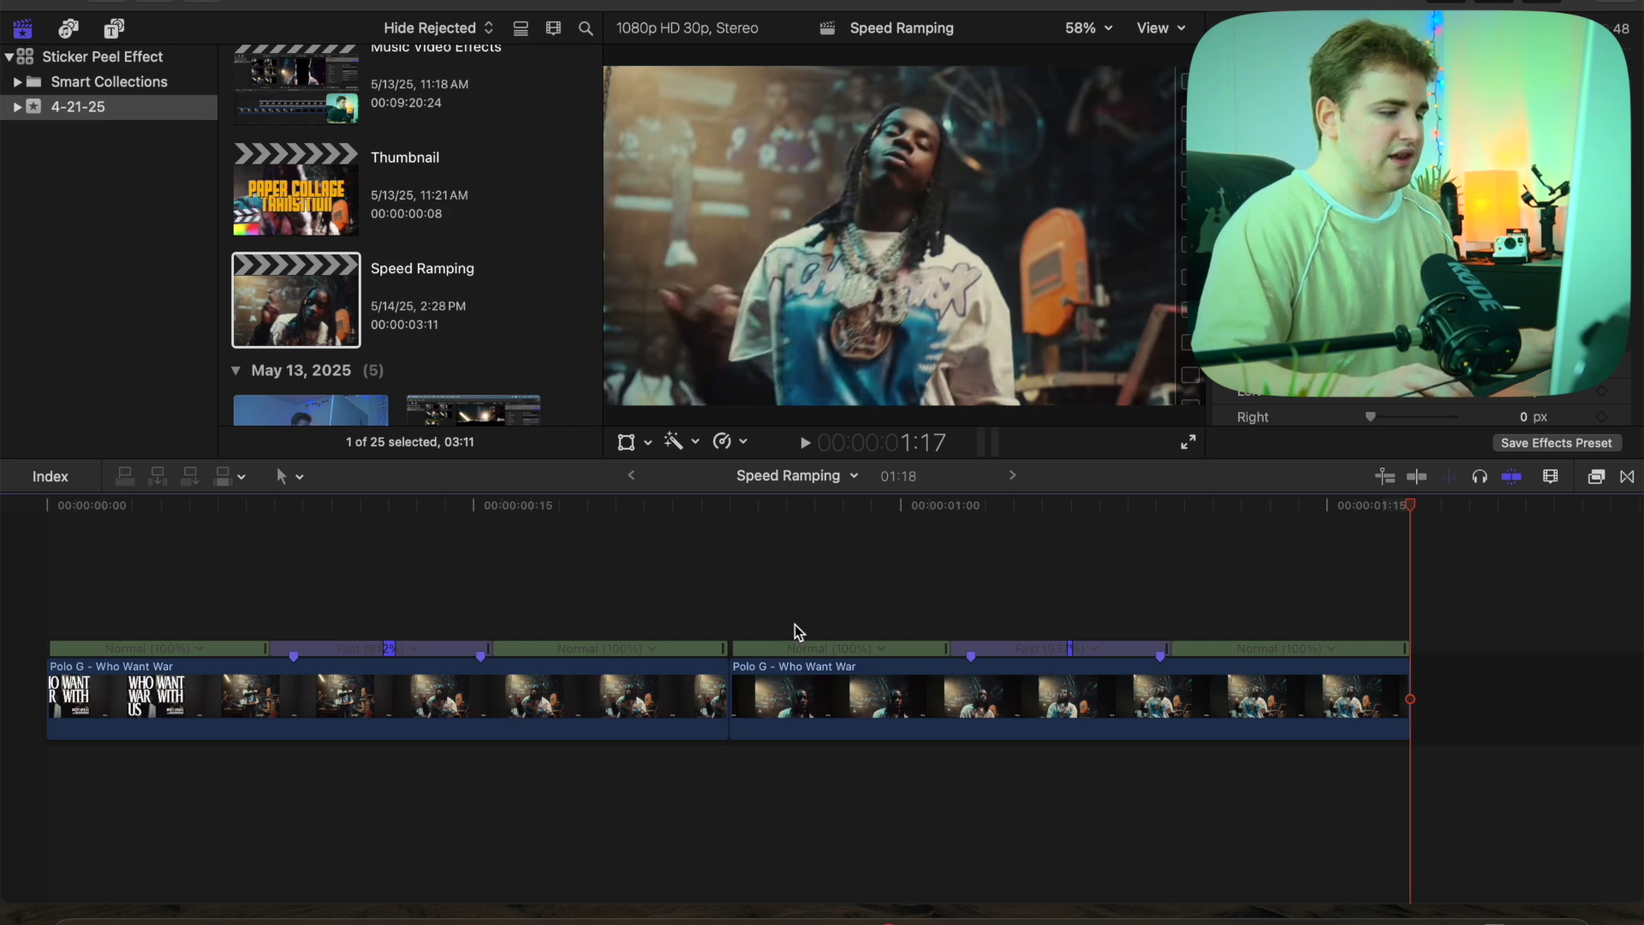
pyautogui.click(831, 685)
pyautogui.click(832, 691)
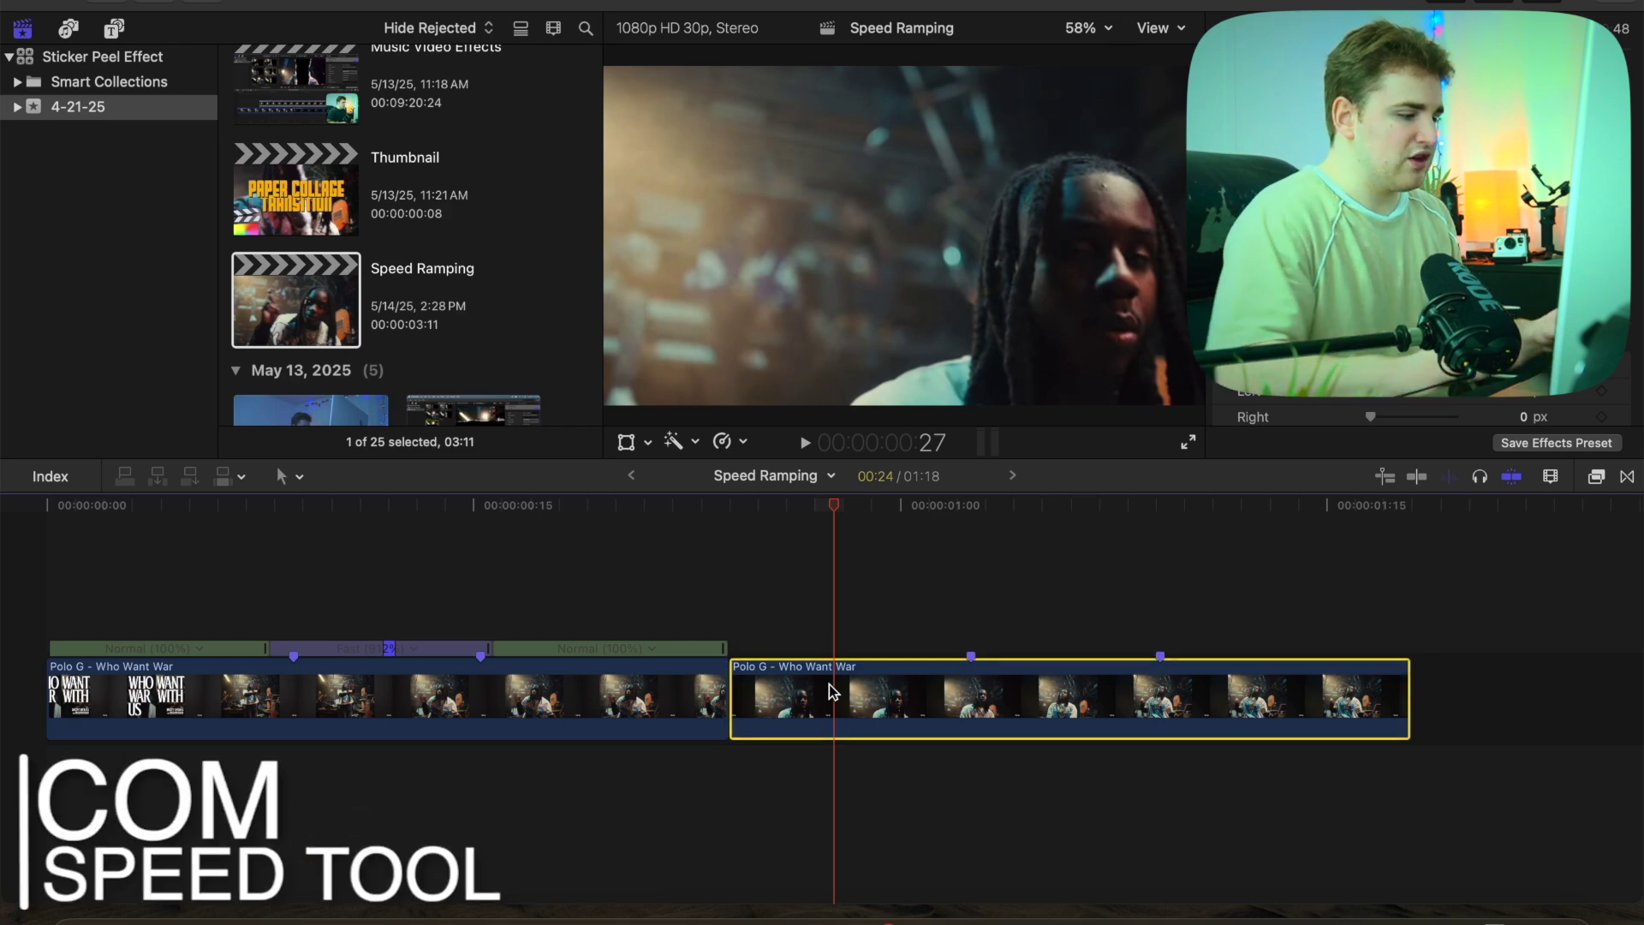
# - Hide the first clip's retime bar, show the second clip's, and park the playhead at 00:08
pyautogui.click(678, 704)
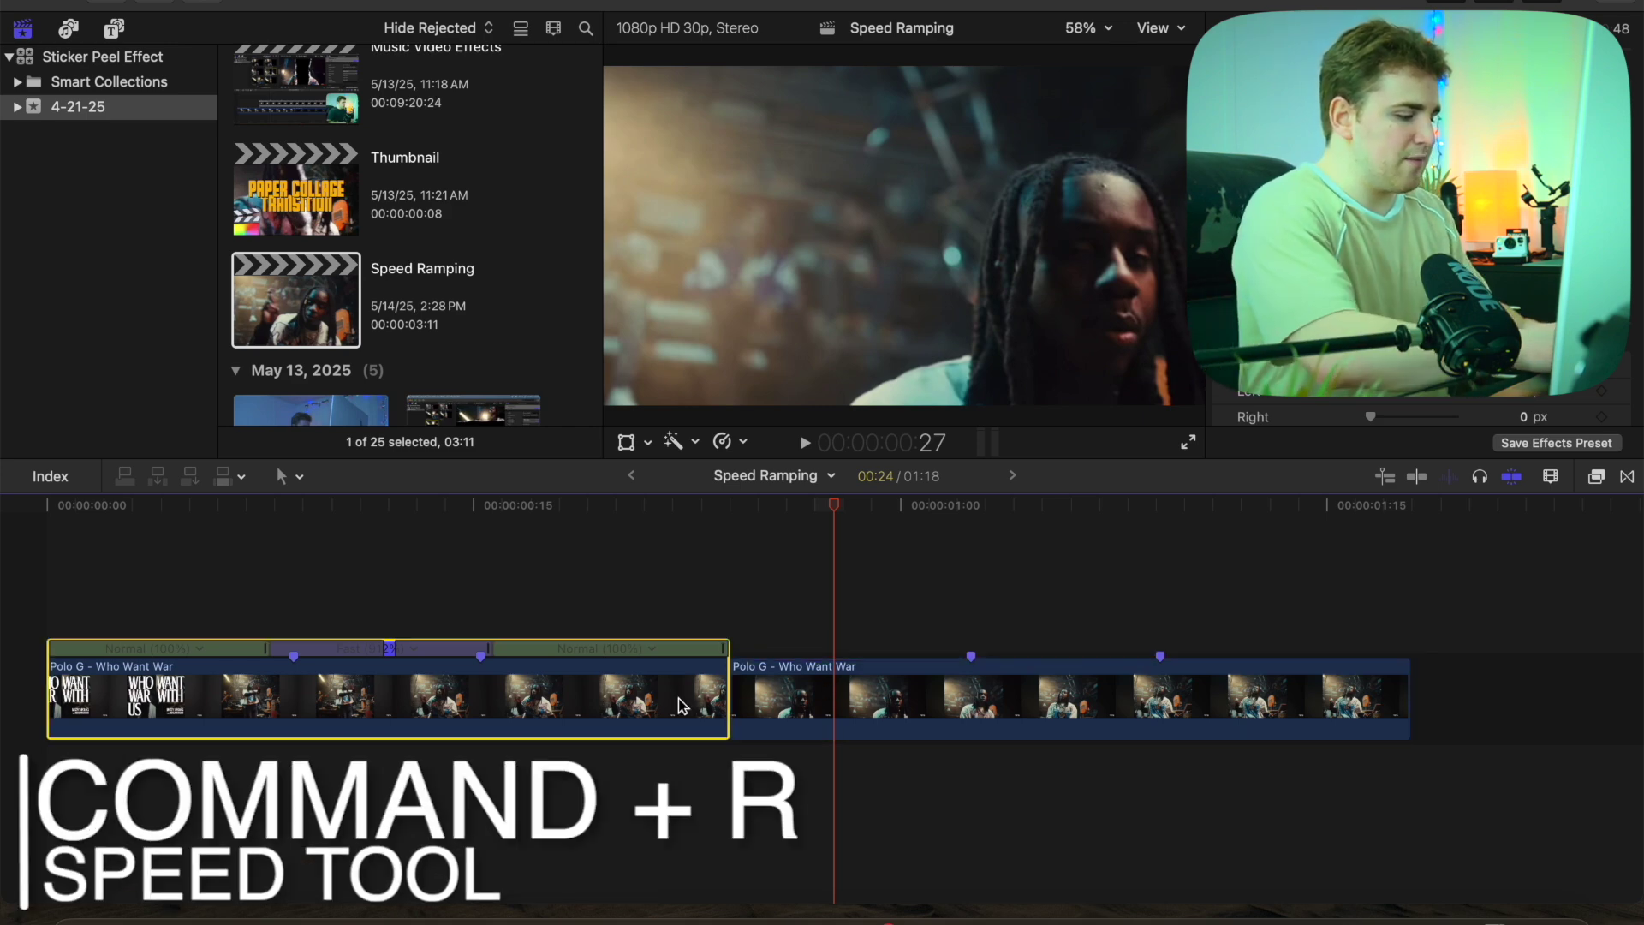
pyautogui.press('super+r')
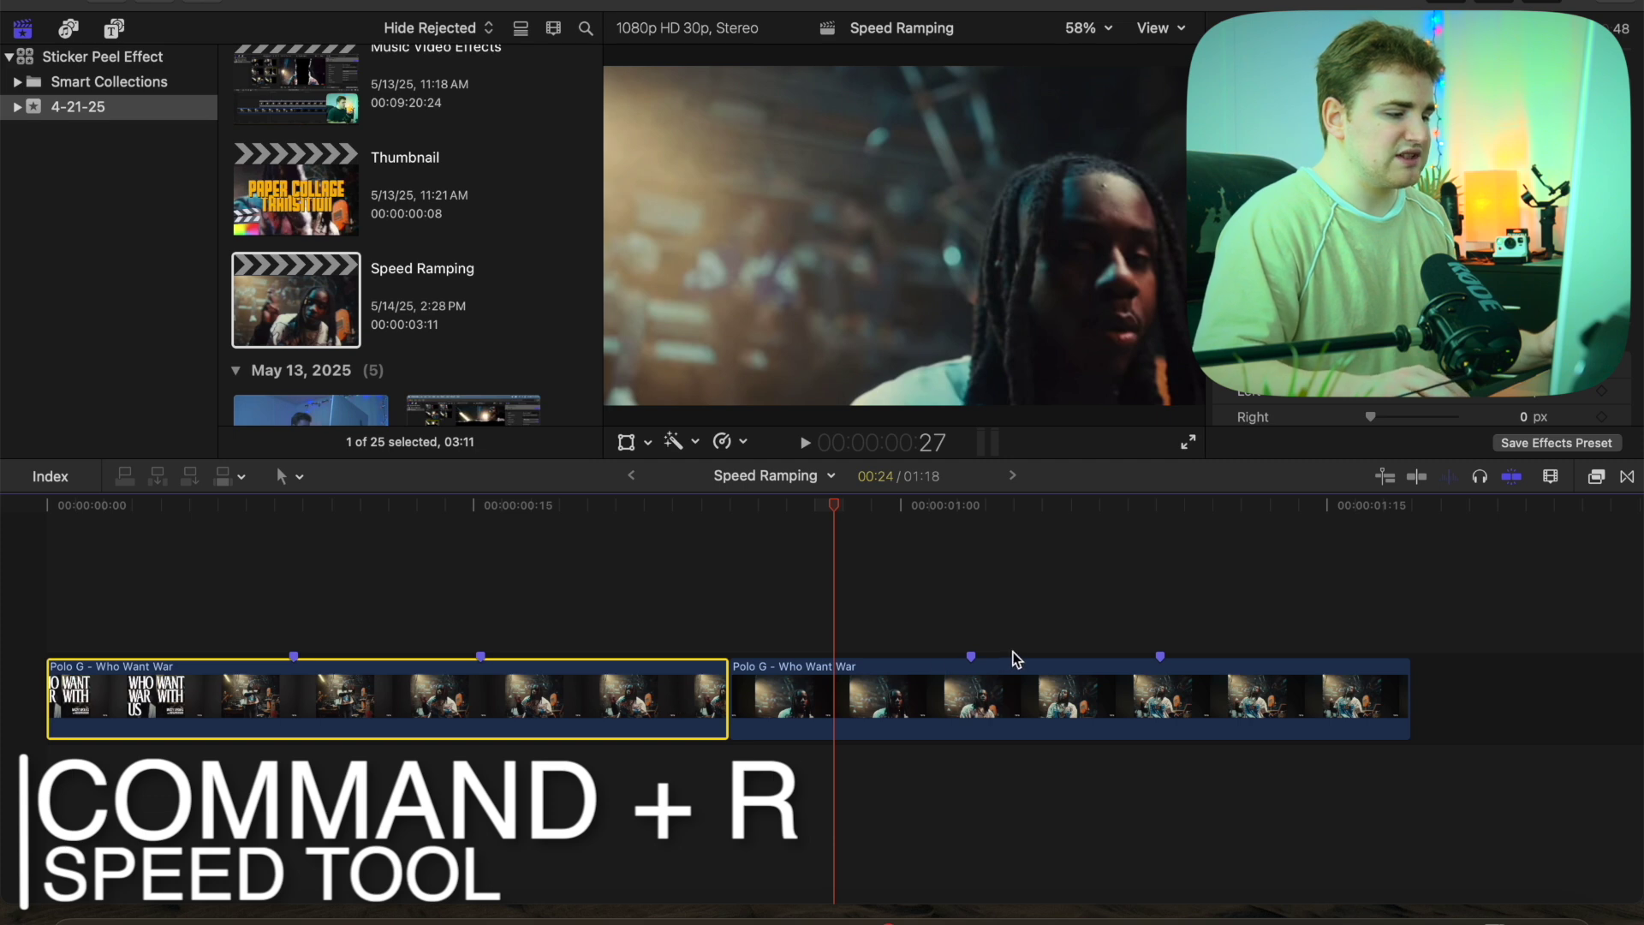
pyautogui.click(1028, 696)
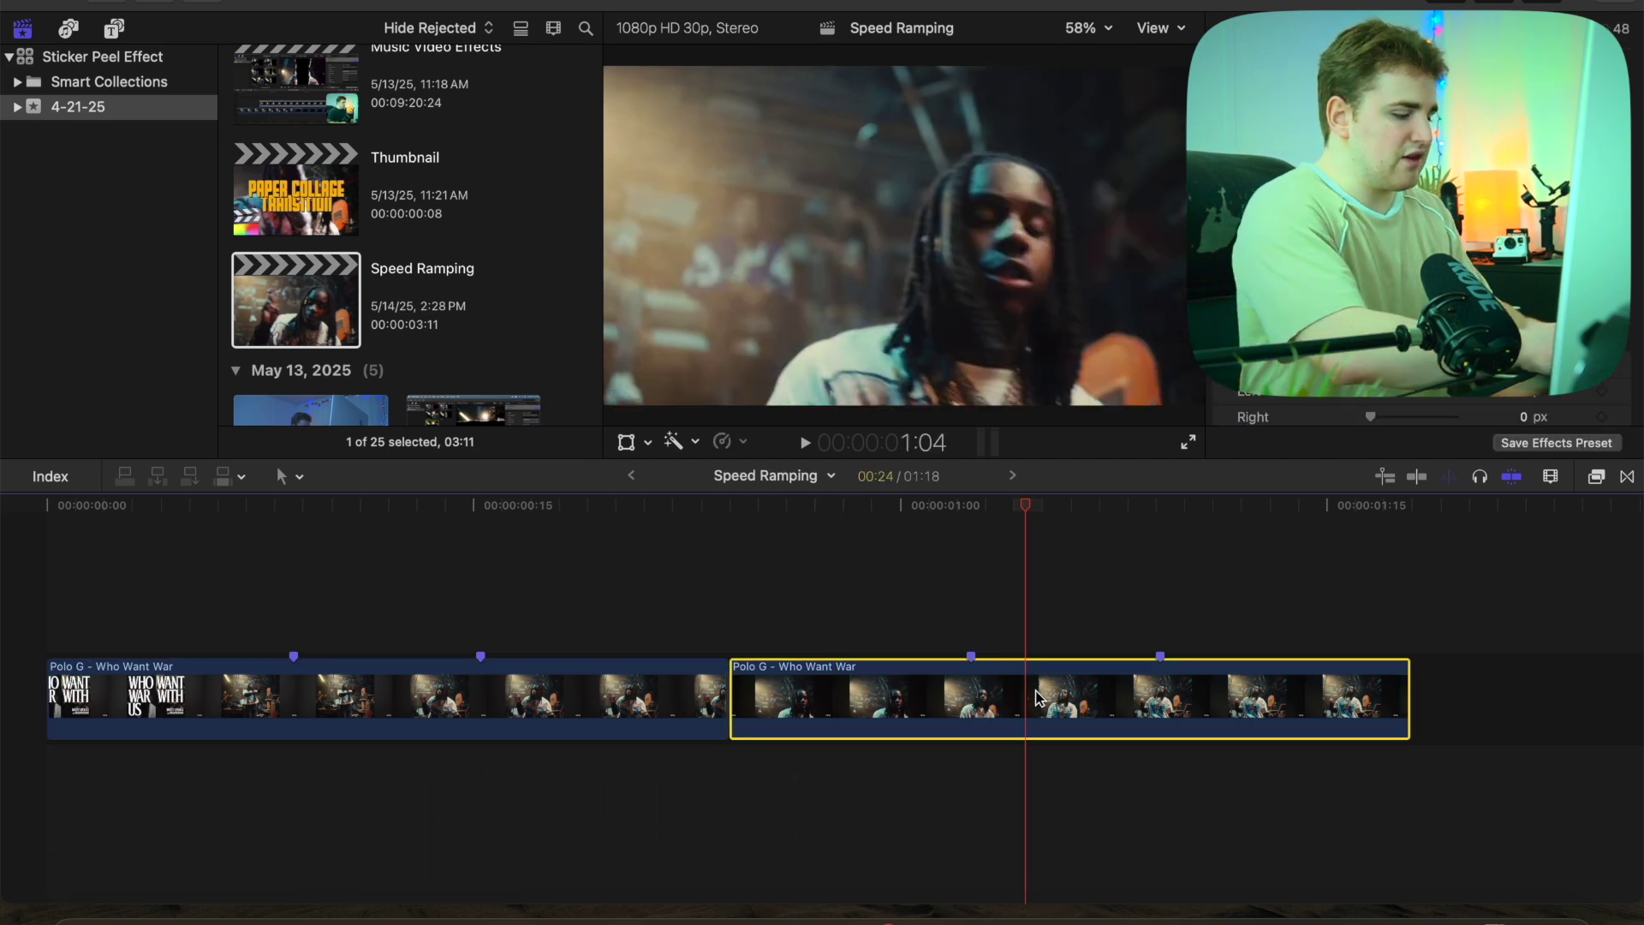
pyautogui.press('super+r')
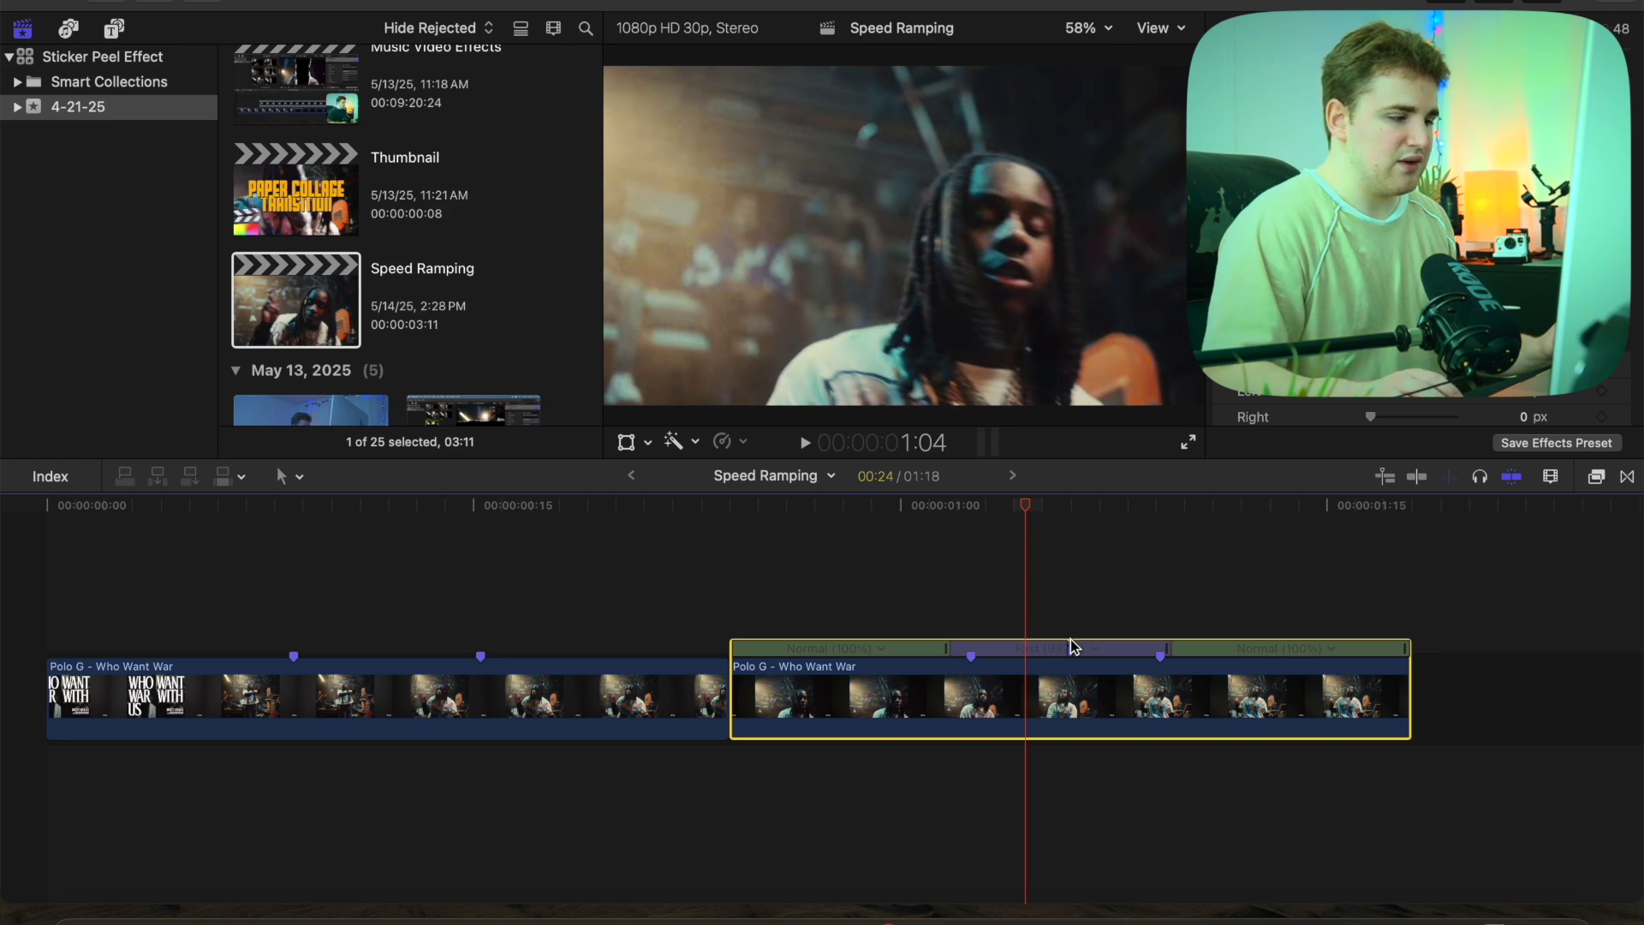
pyautogui.click(293, 625)
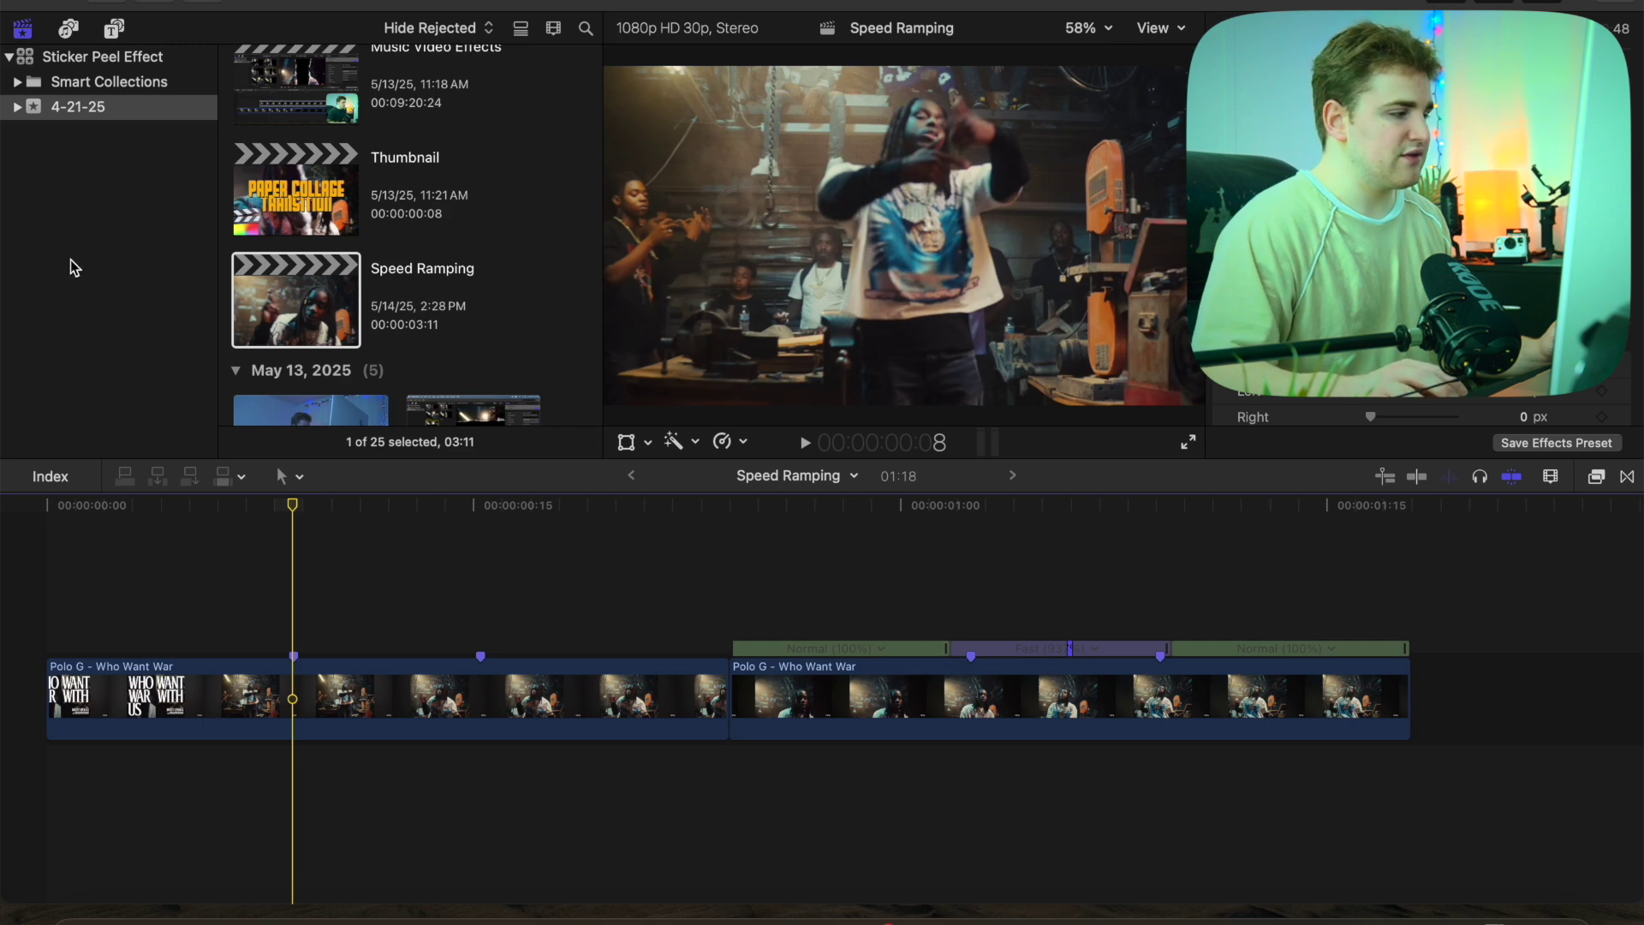
# - Drag Moderate Motion Blur 2 from the Motion Blur titles above the first clip at the playhead
pyautogui.click(116, 31)
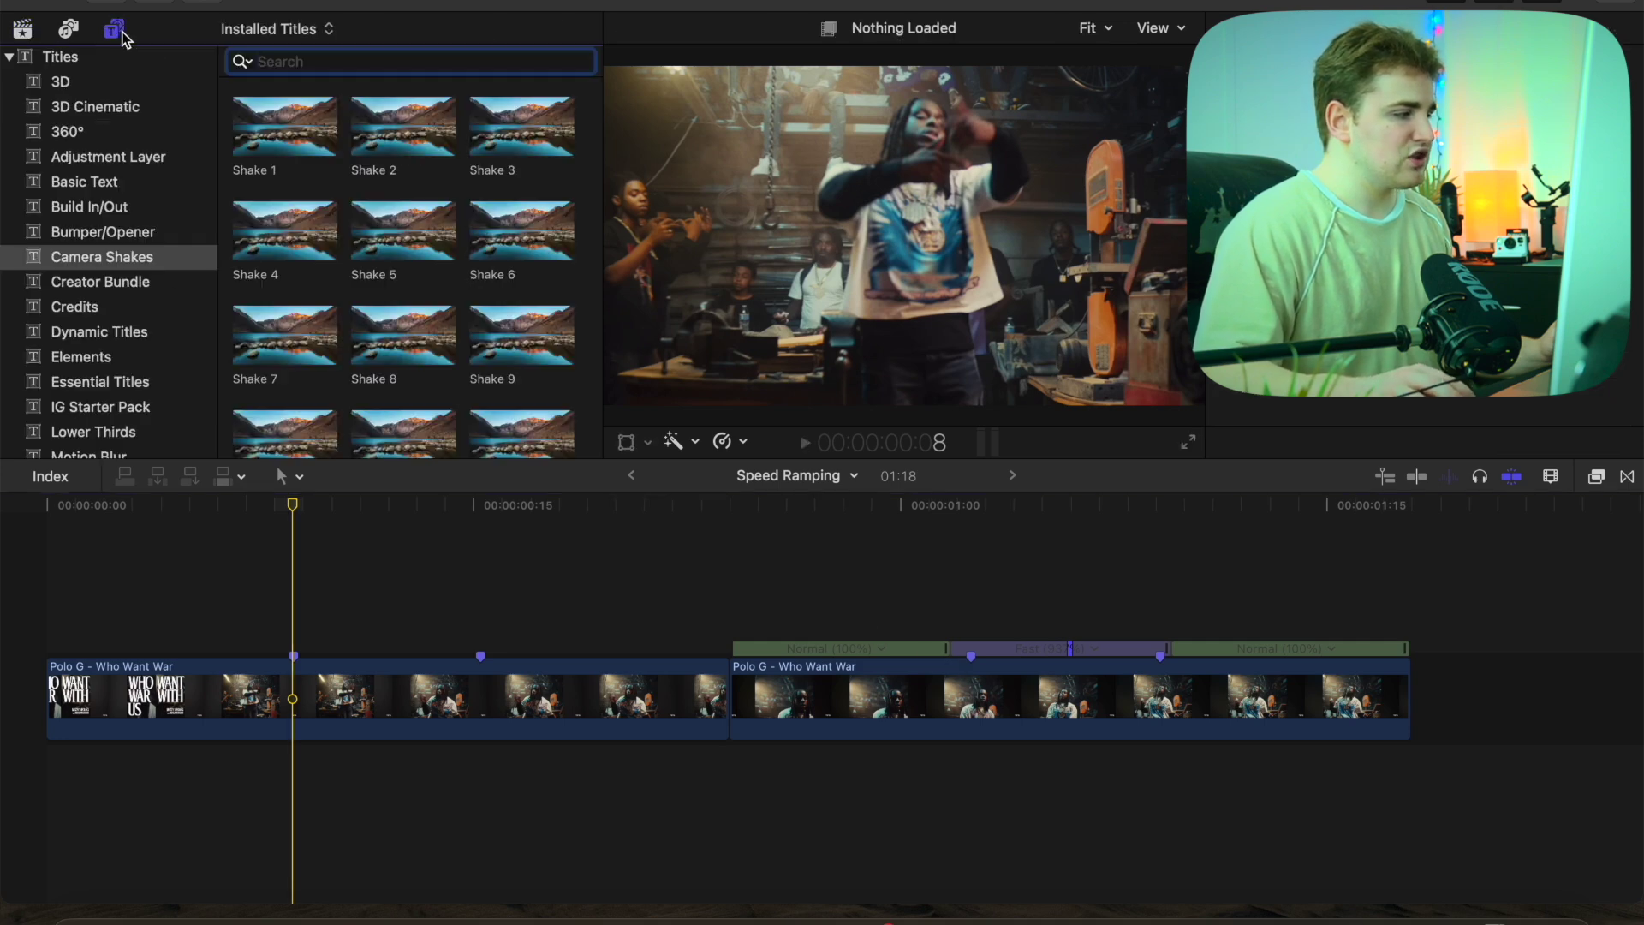
pyautogui.scroll(-3, 79, 286)
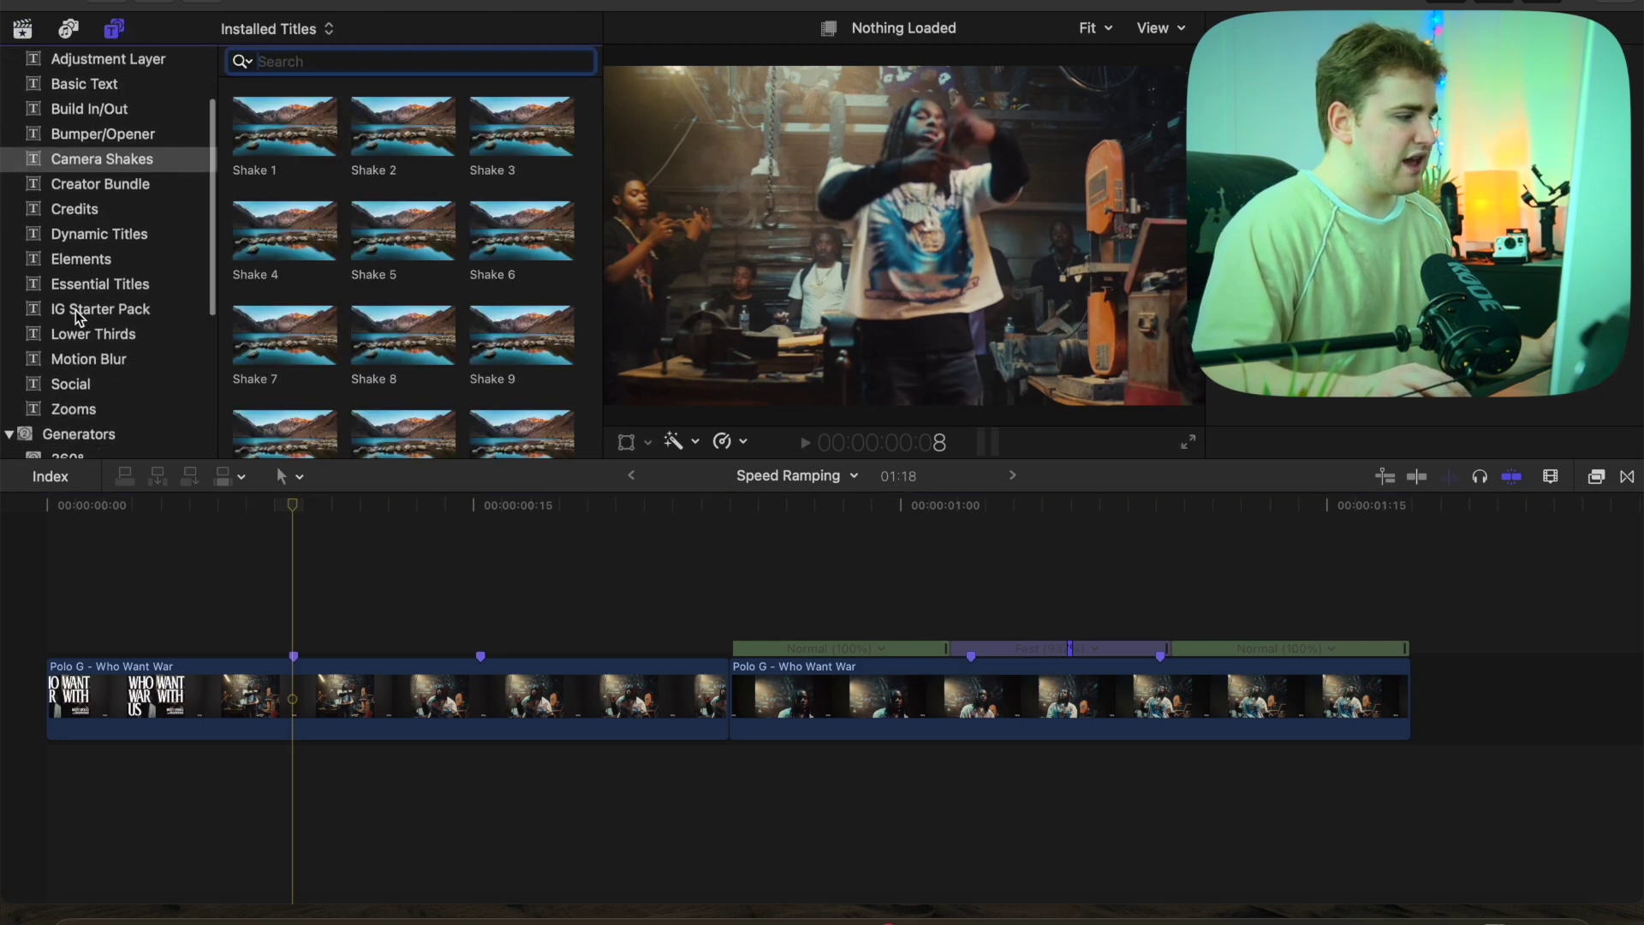
pyautogui.click(86, 363)
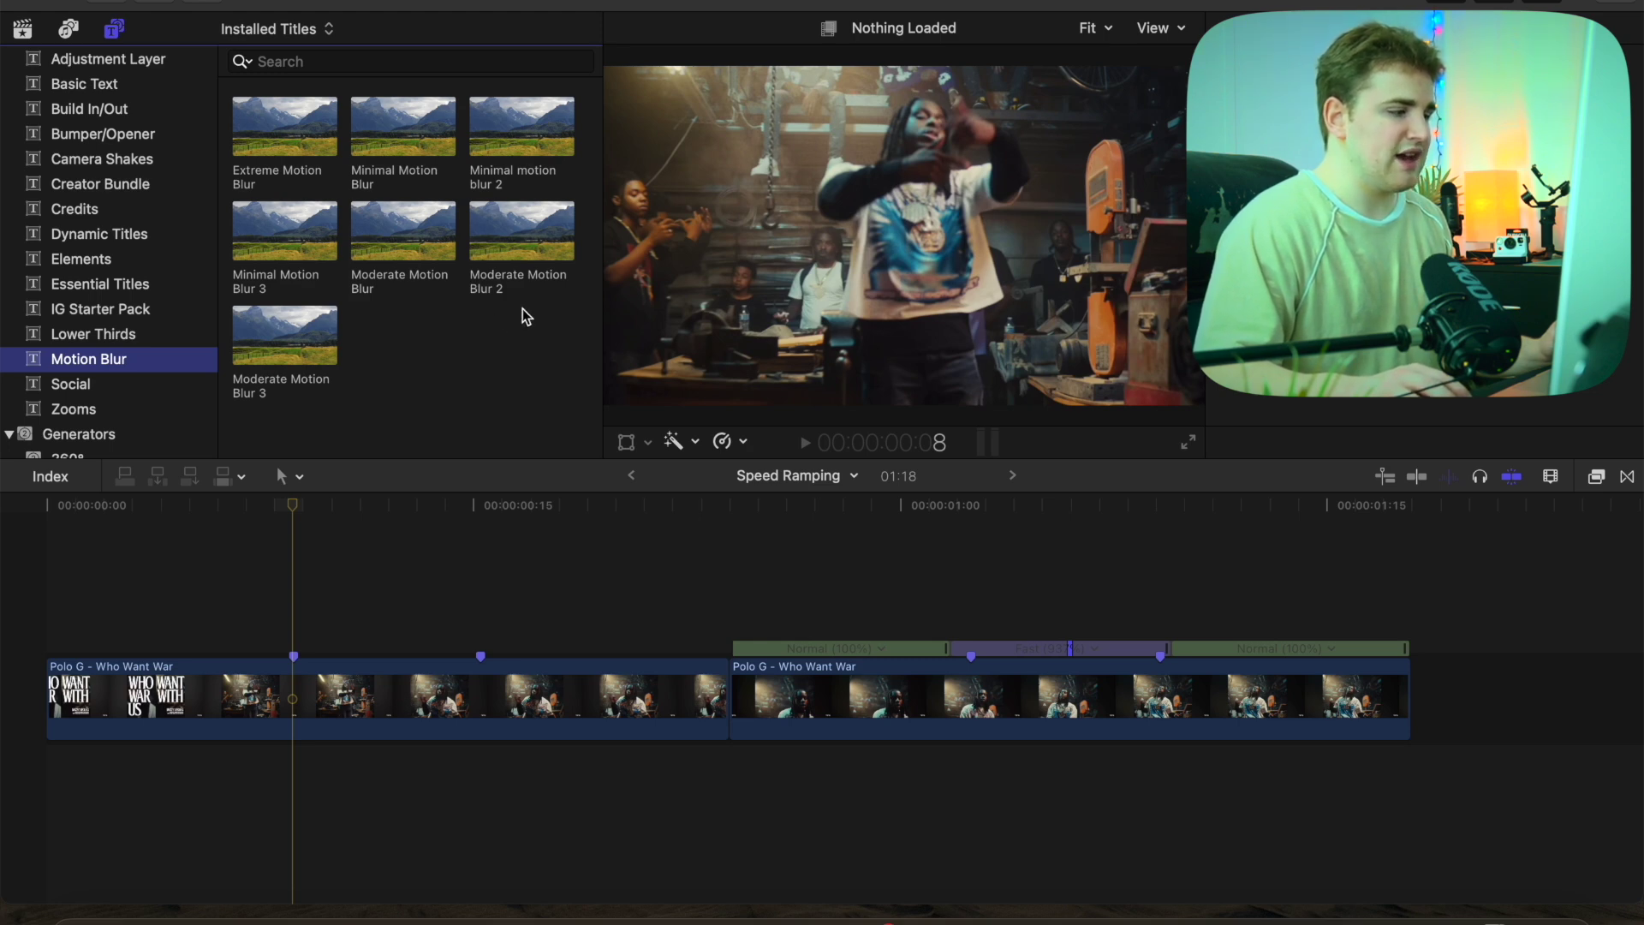
pyautogui.moveTo(517, 229); pyautogui.dragTo(312, 591)
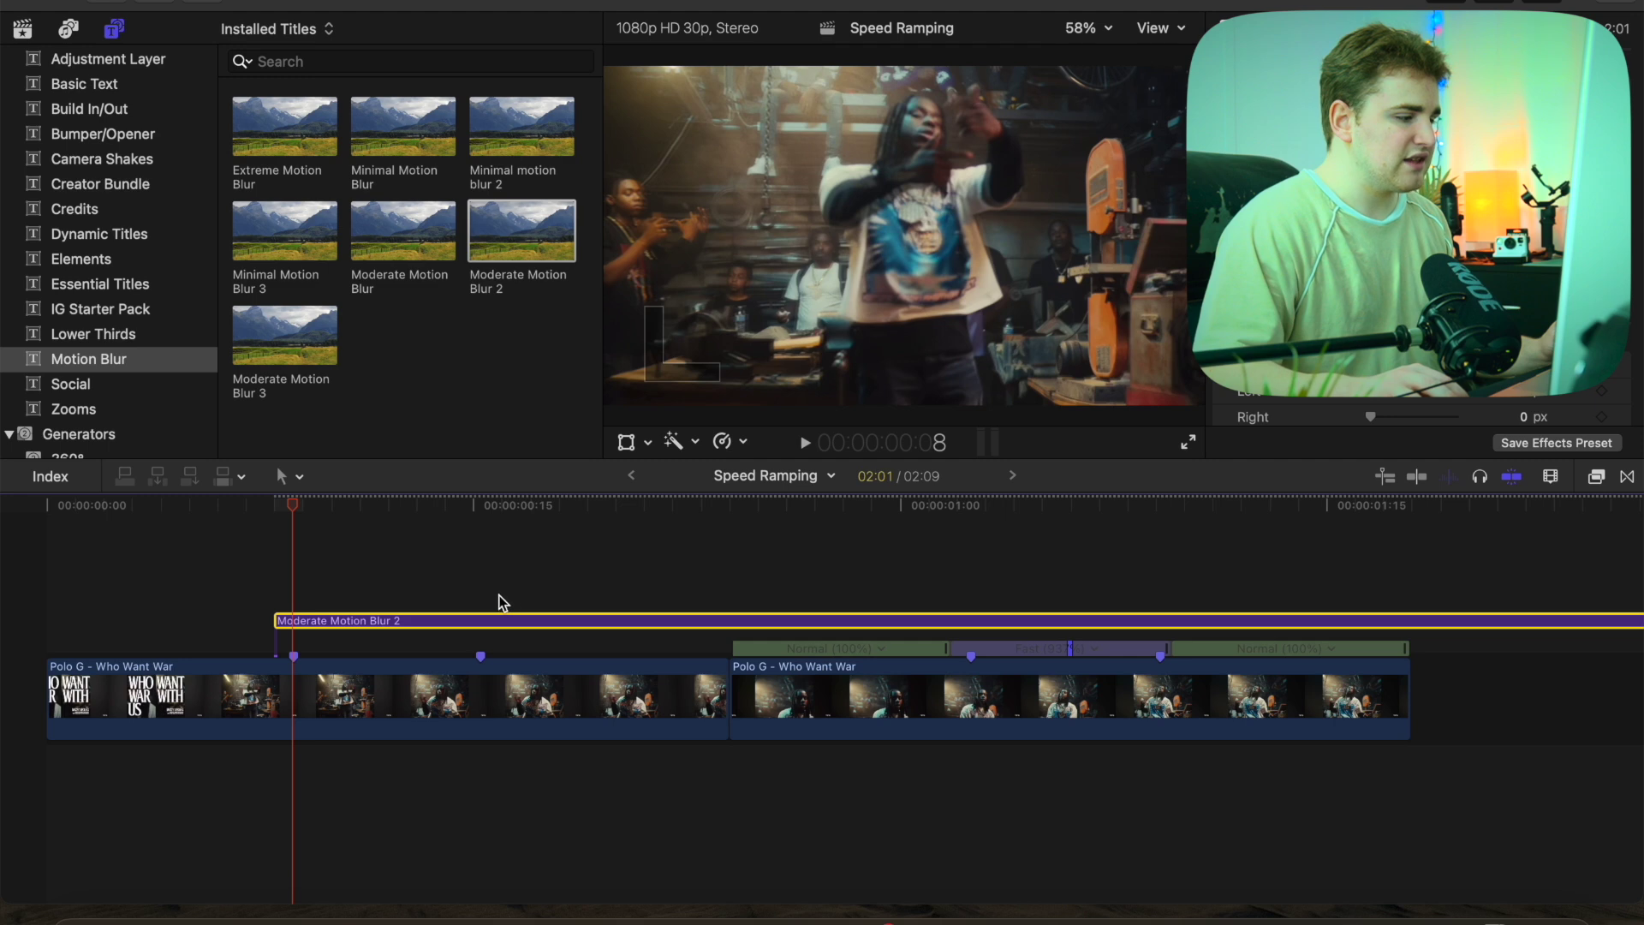
# - Trim the first blur title's end to where the first fast section ends
pyautogui.click(500, 621)
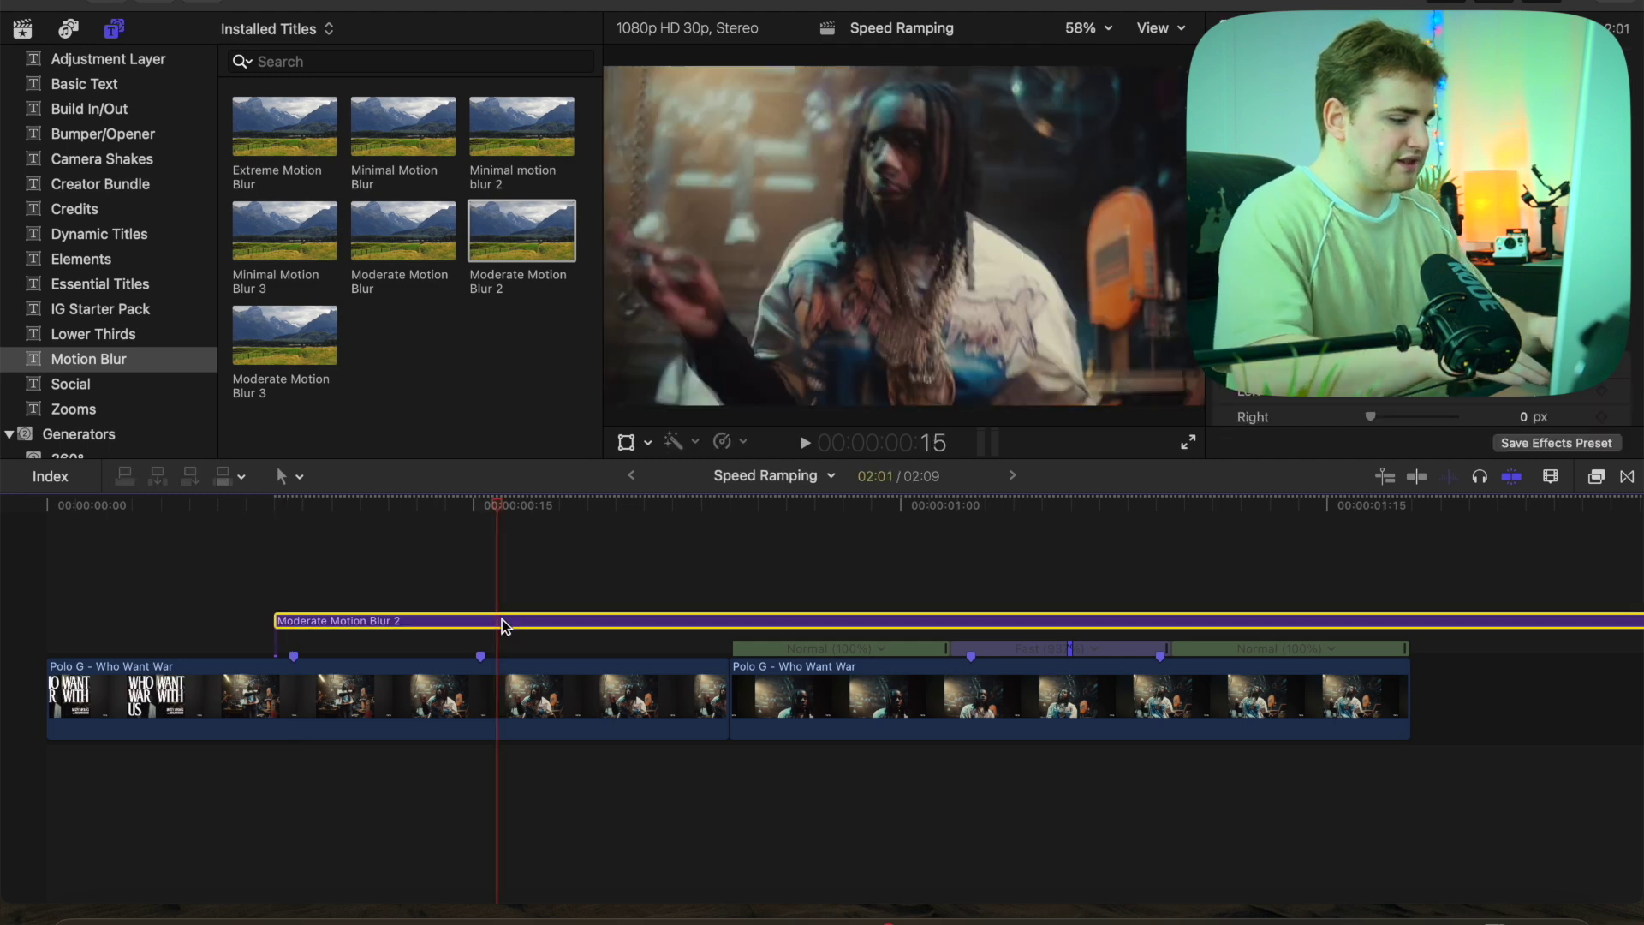
pyautogui.hotkey('alt', ']')
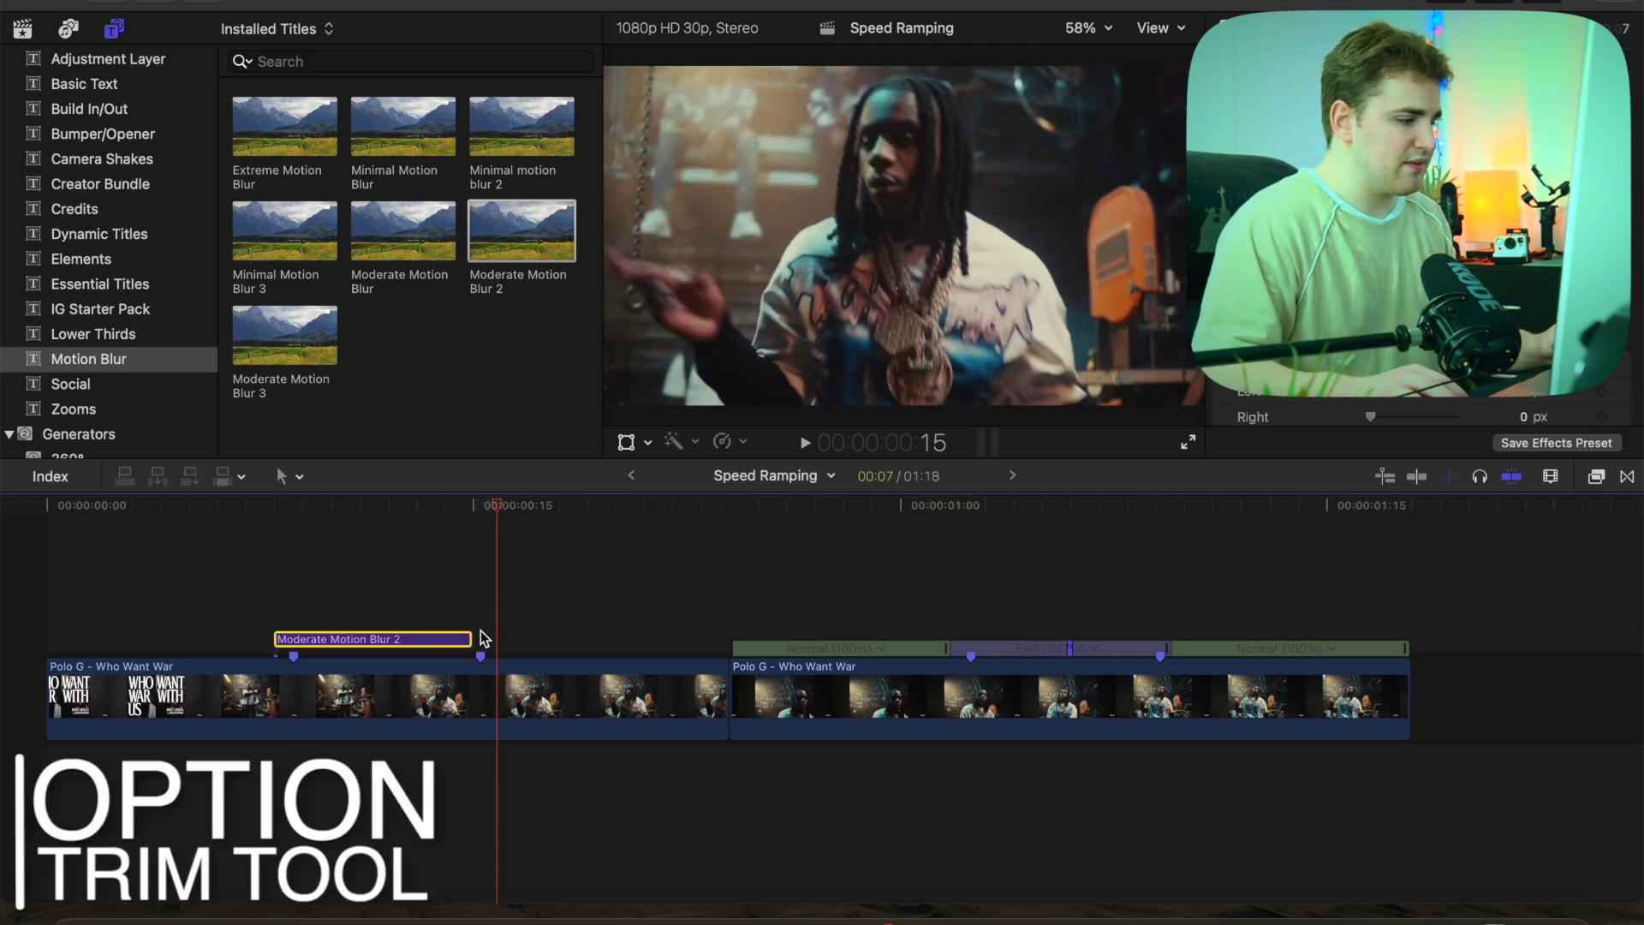
pyautogui.moveTo(471, 645); pyautogui.dragTo(506, 644)
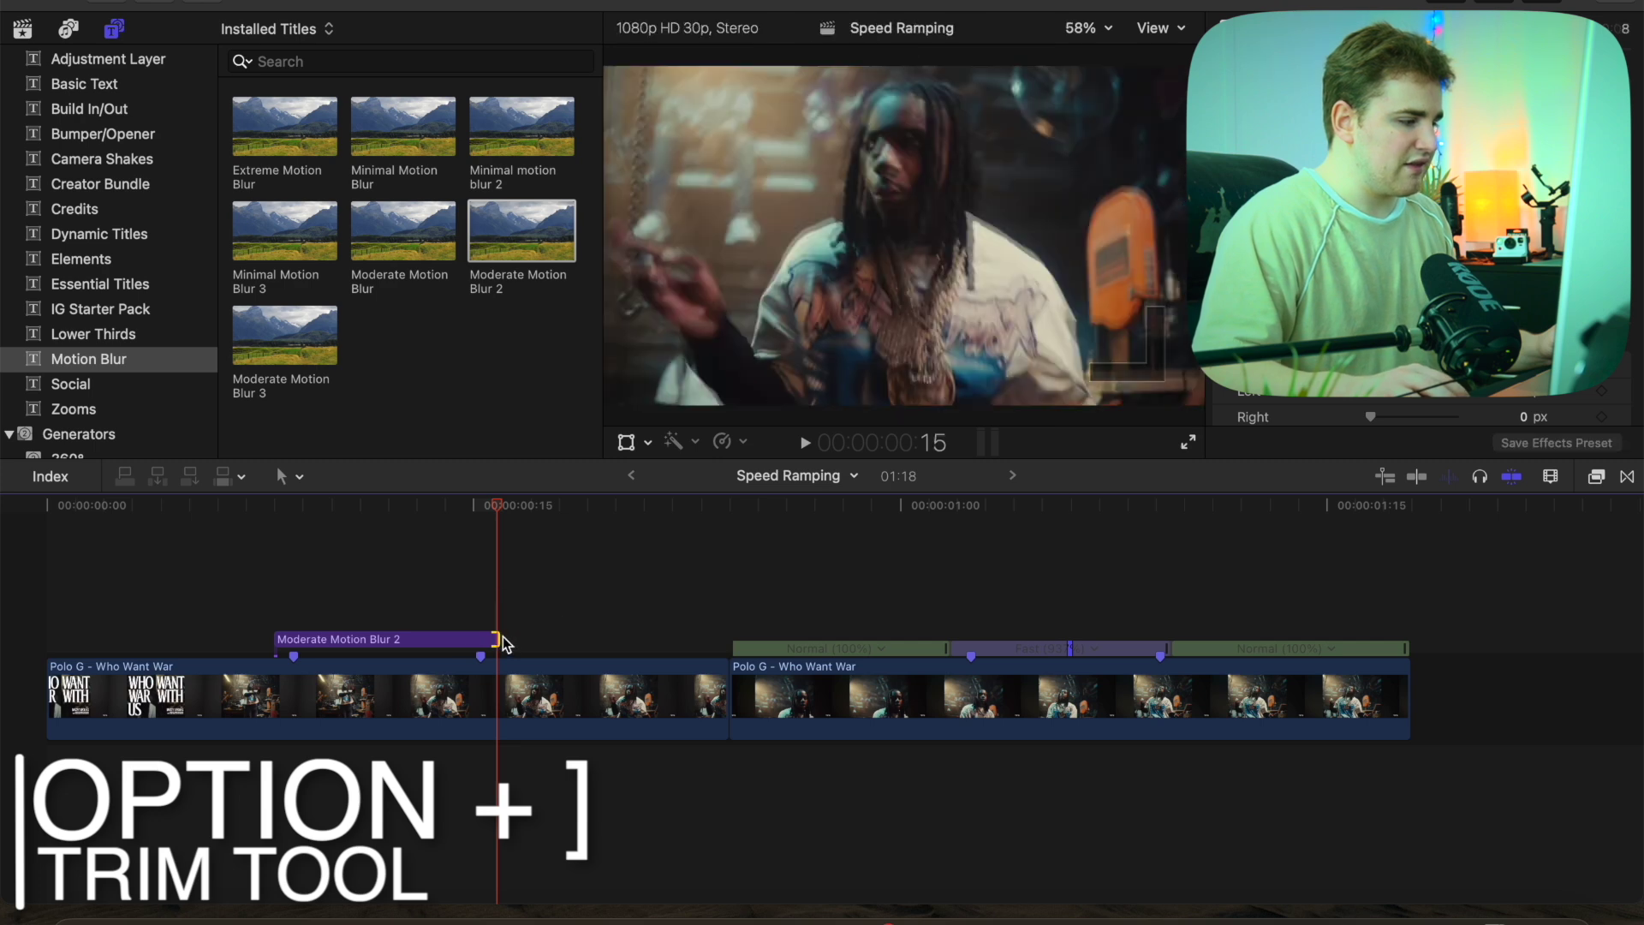
# - Add another Moderate Motion Blur 2 above the second clip and trim it to that fast section's end
pyautogui.moveTo(508, 259); pyautogui.dragTo(947, 624)
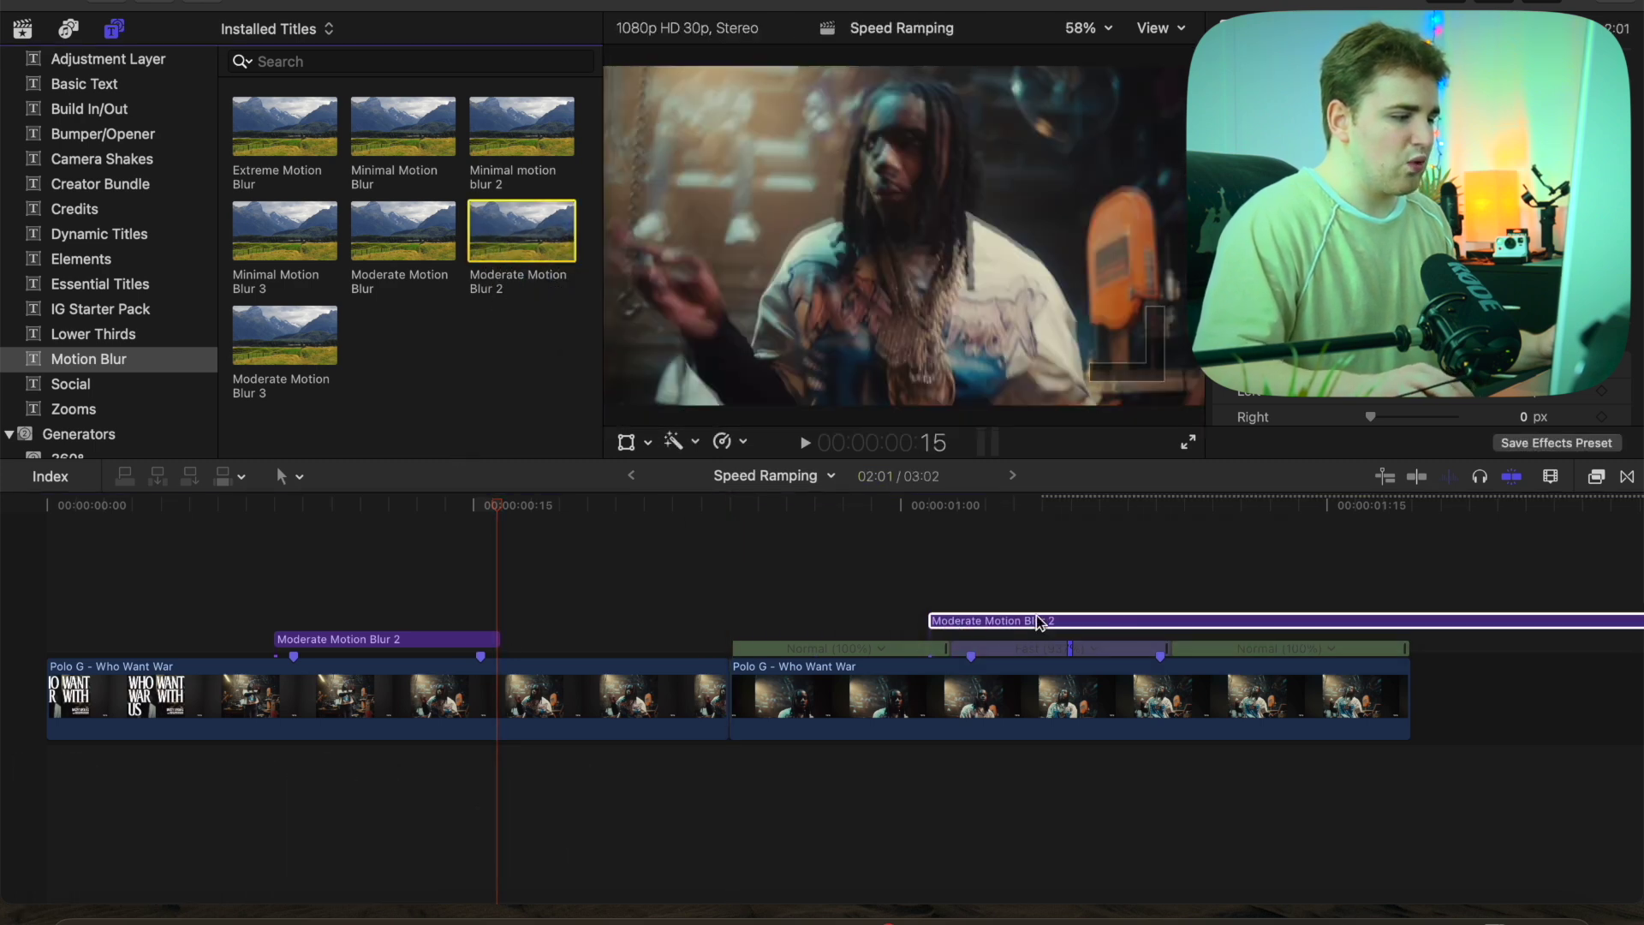
pyautogui.click(1191, 600)
pyautogui.click(1192, 618)
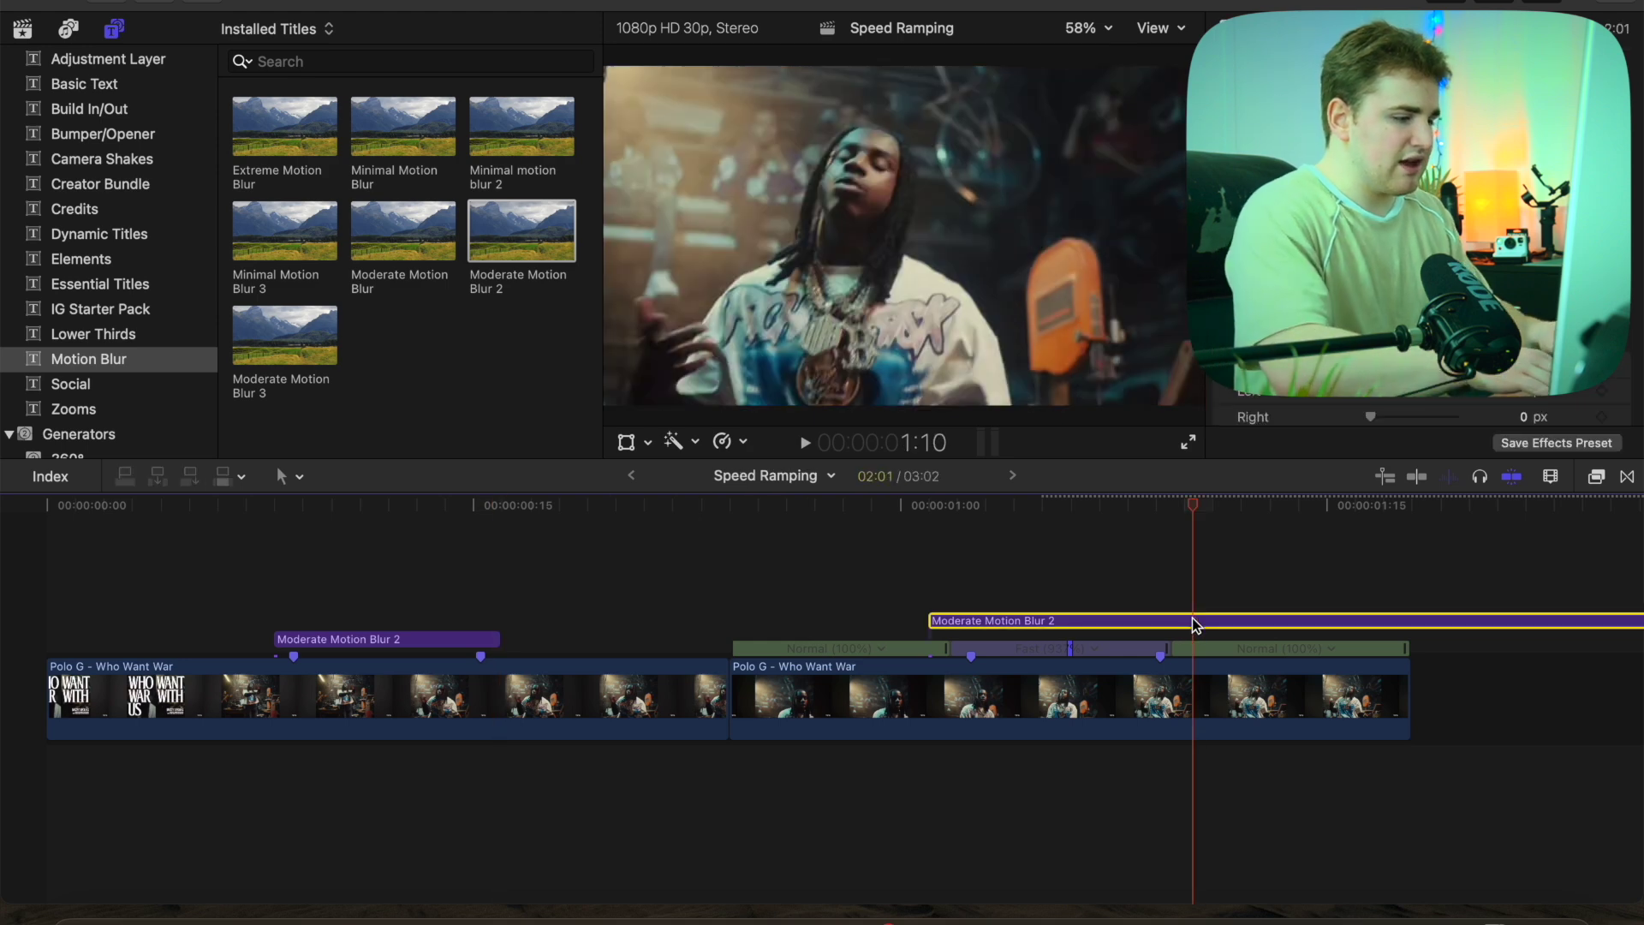
pyautogui.hotkey('alt', ']')
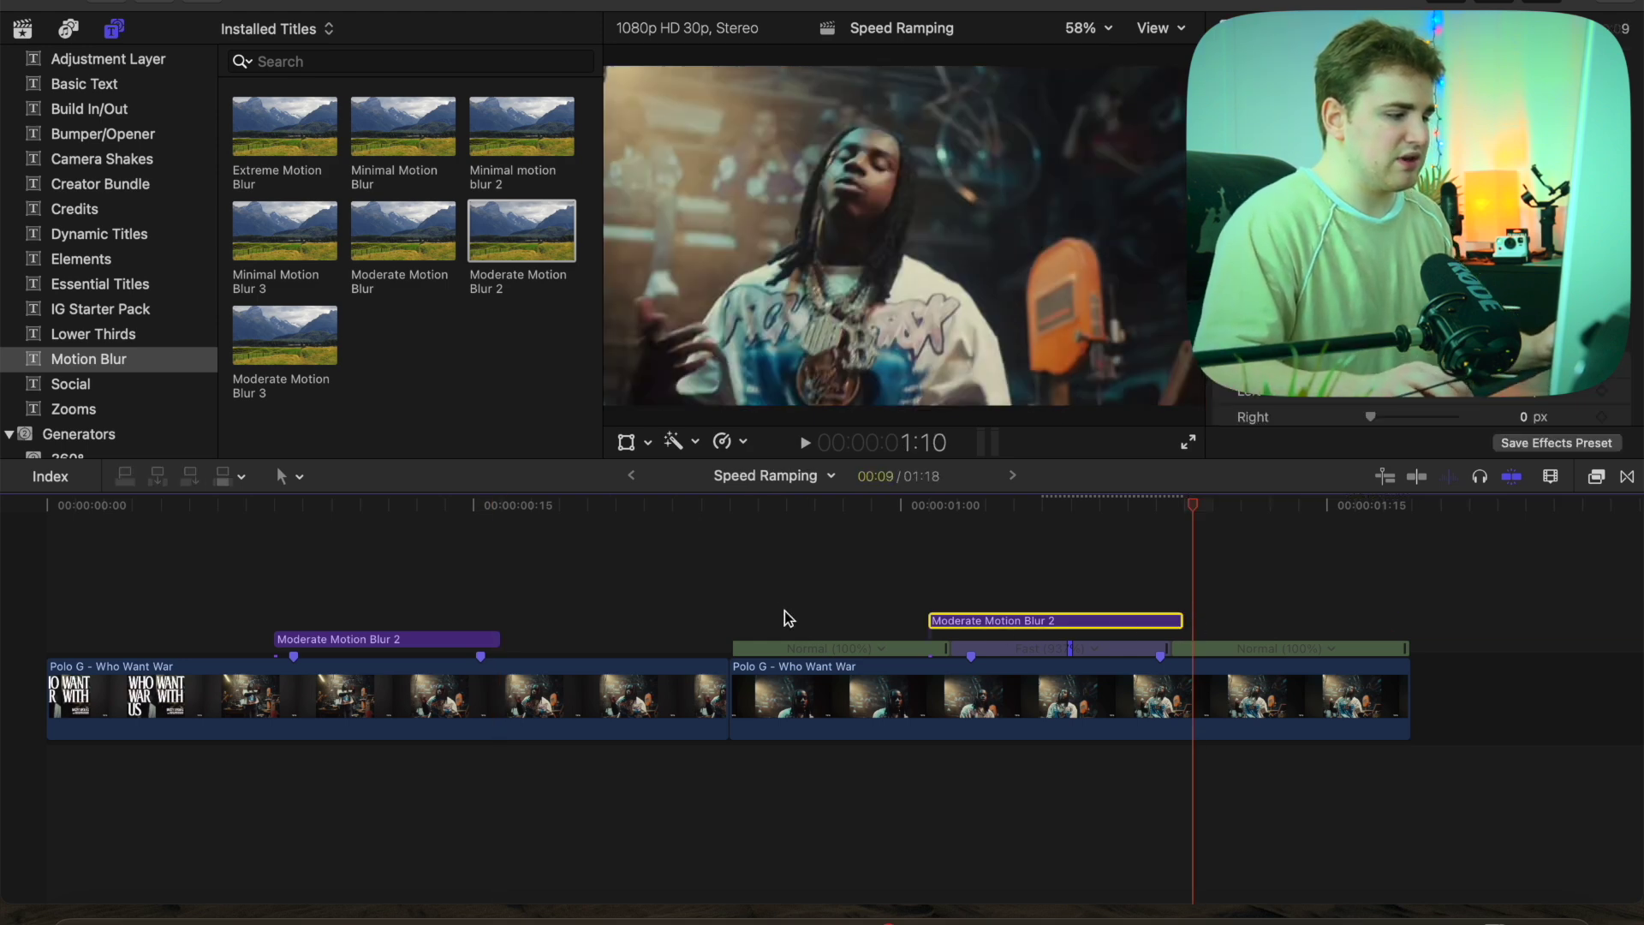
pyautogui.click(299, 619)
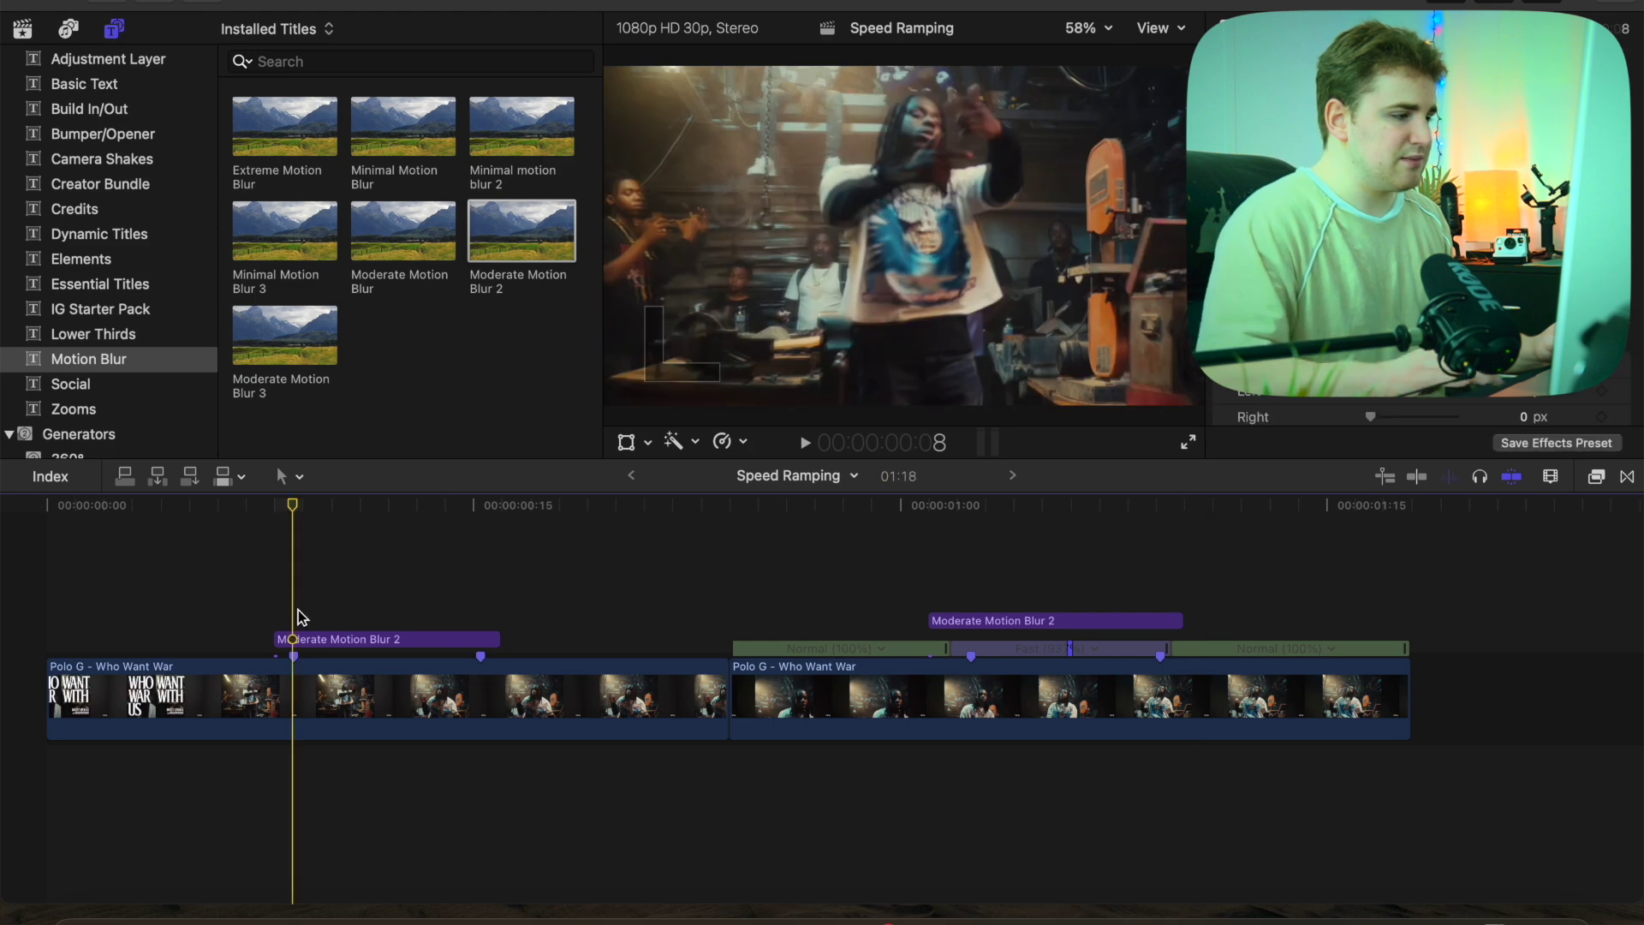
pyautogui.press('Right')
pyautogui.press('Right')
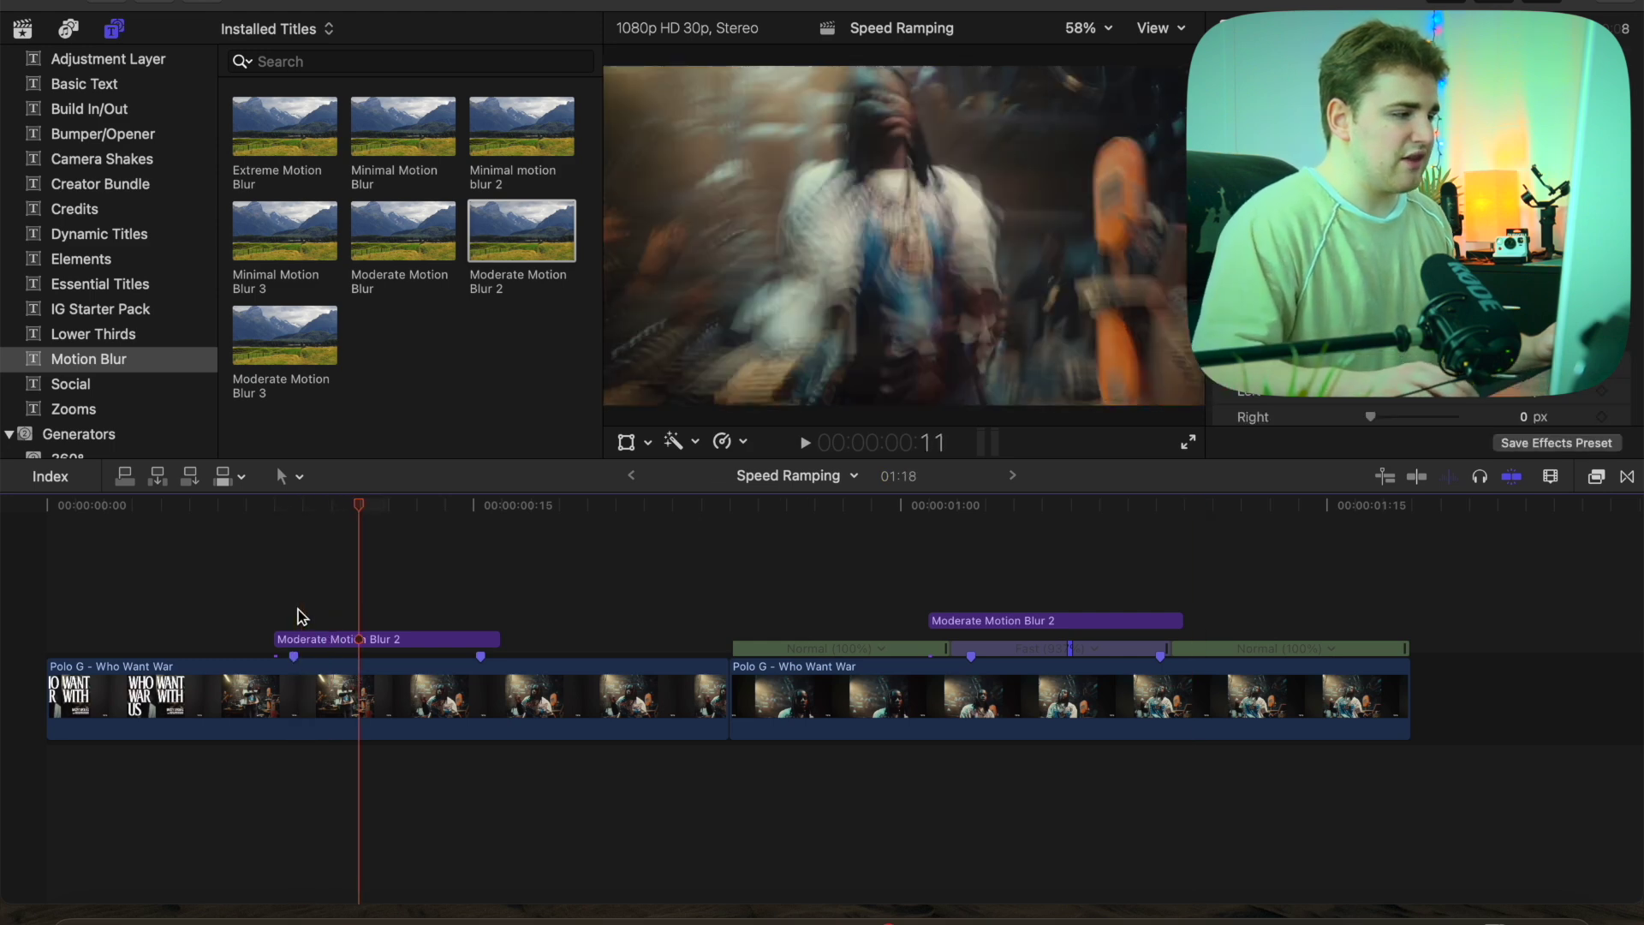
pyautogui.click(973, 599)
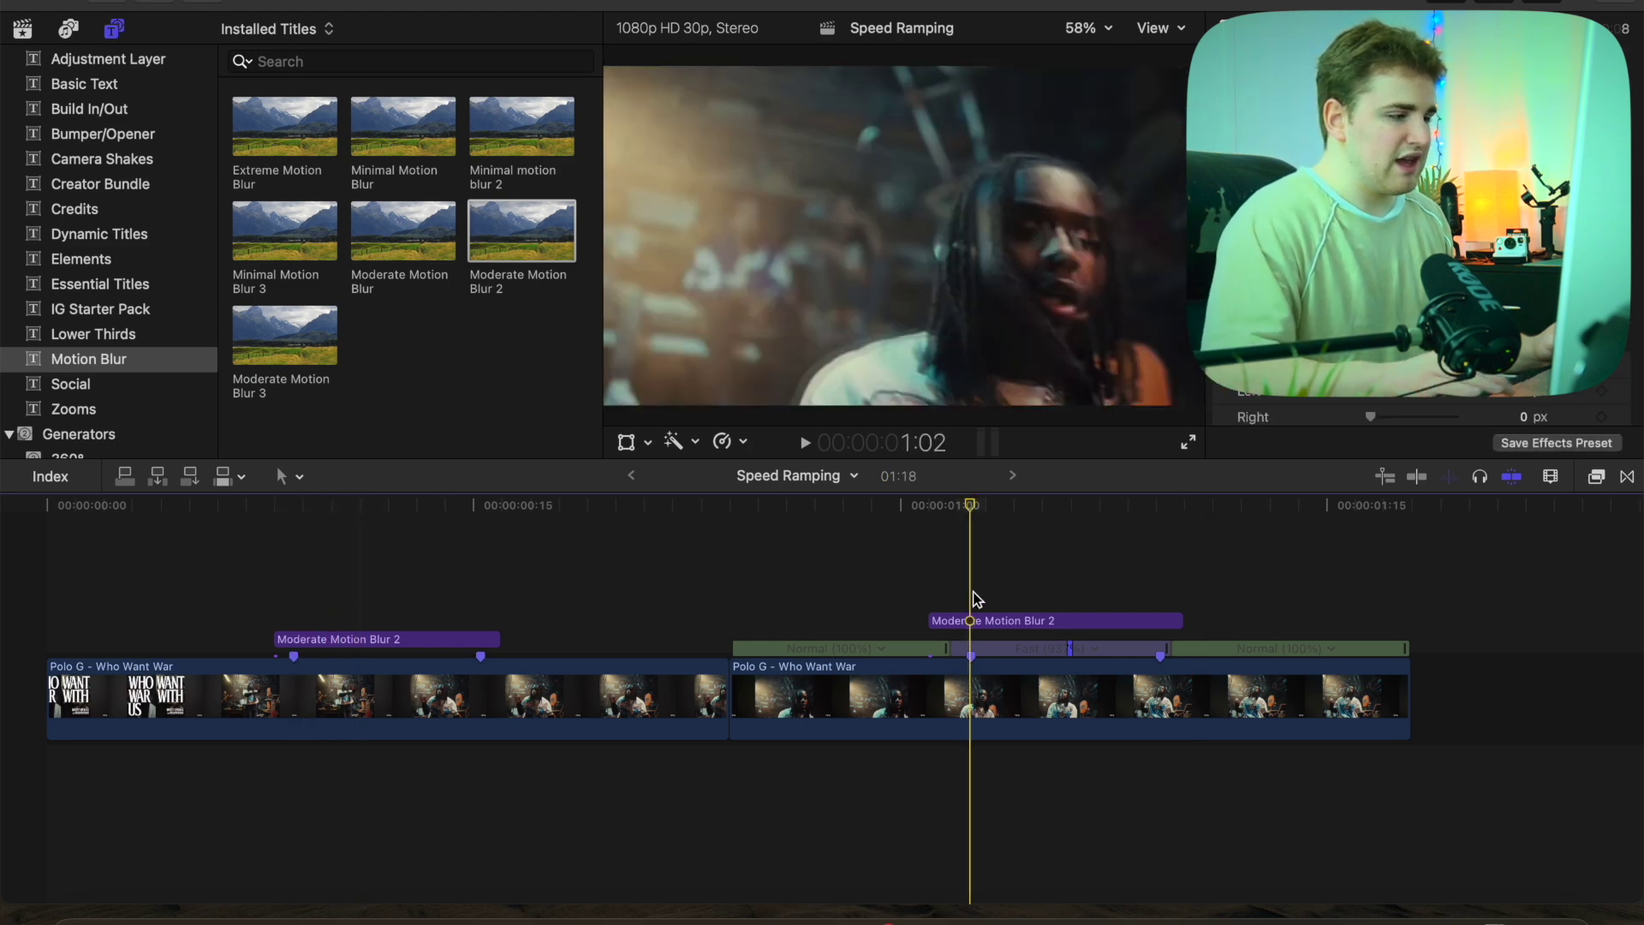
pyautogui.press('Right')
pyautogui.press('Right')
pyautogui.press('Right')
pyautogui.press('Right')
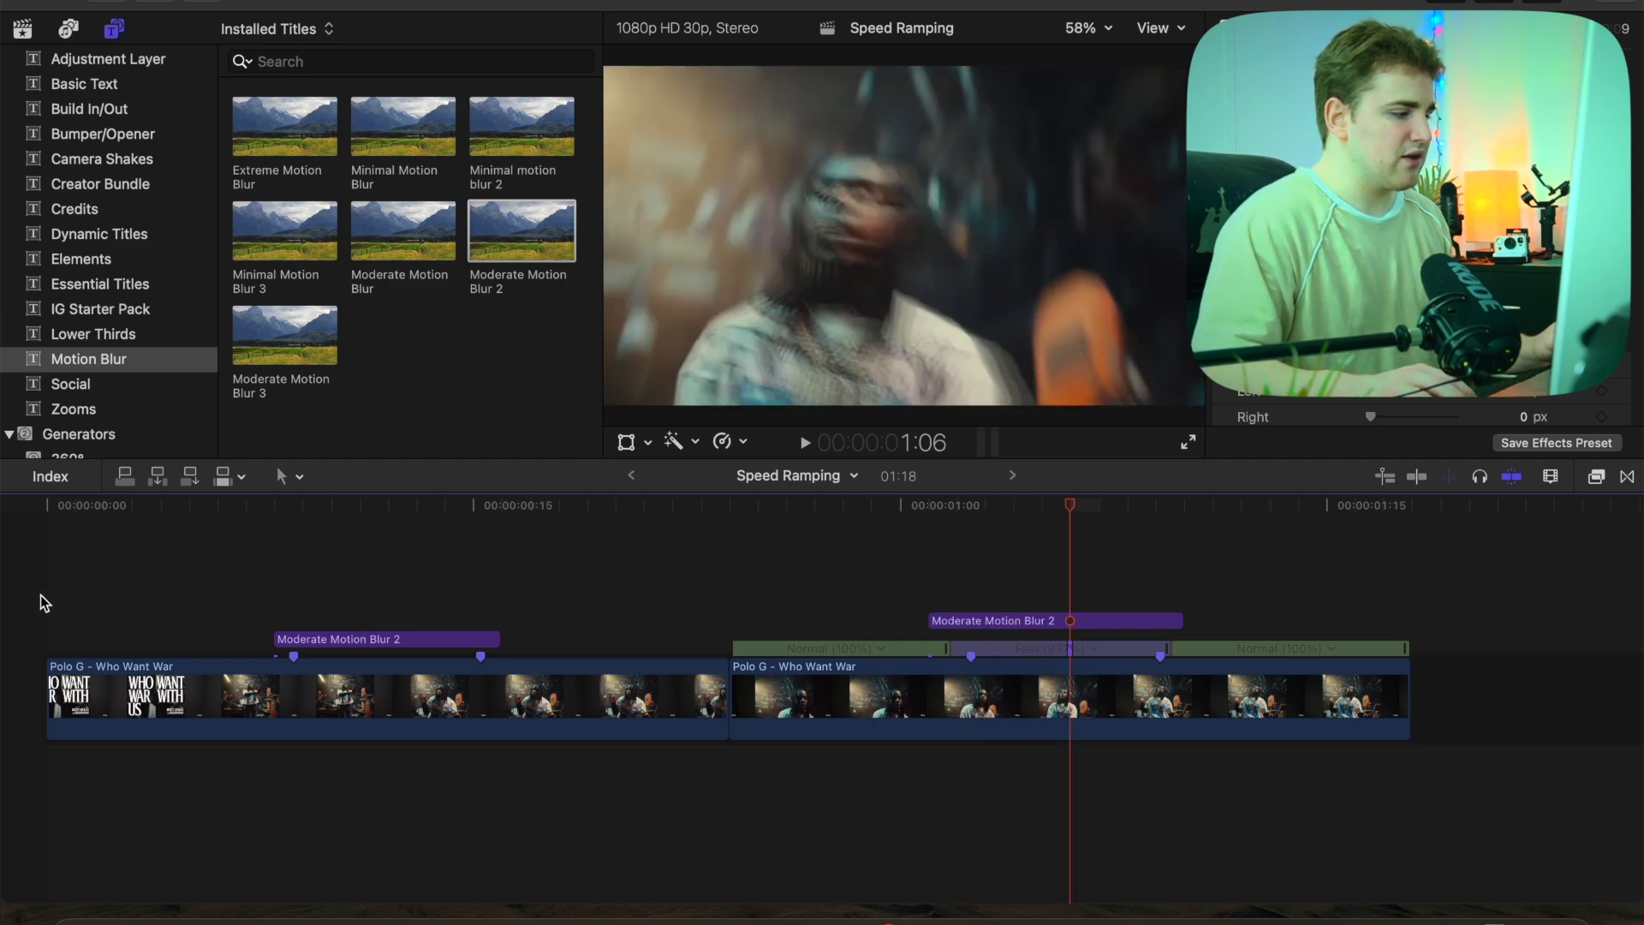
pyautogui.press('Home')
pyautogui.press('space')
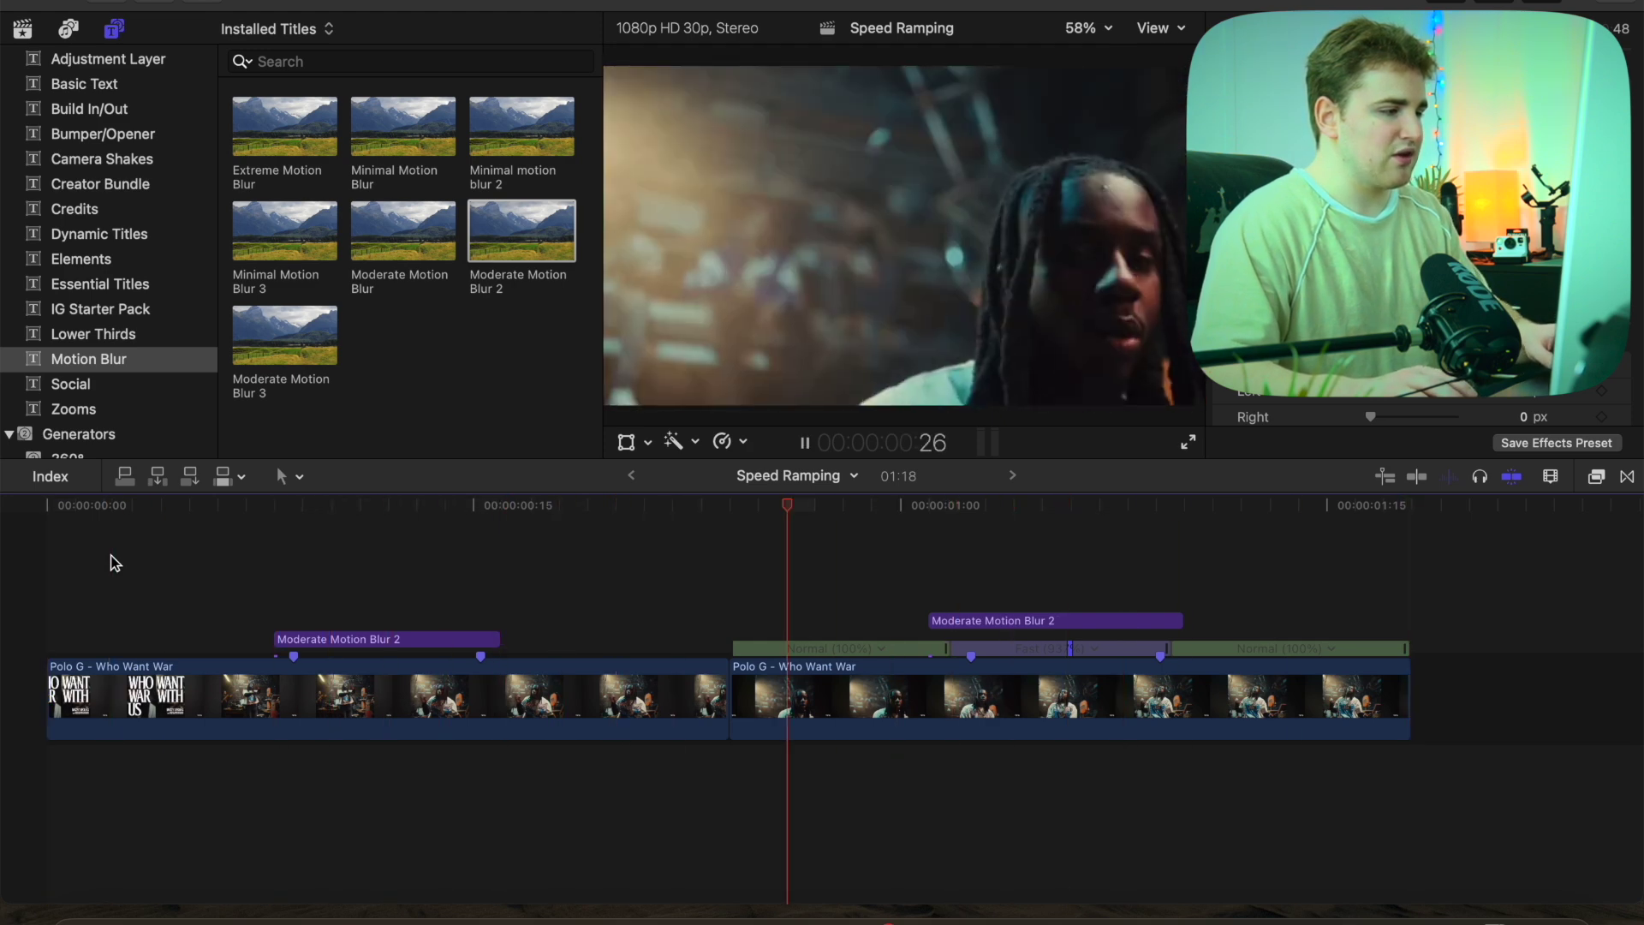
pyautogui.click(311, 581)
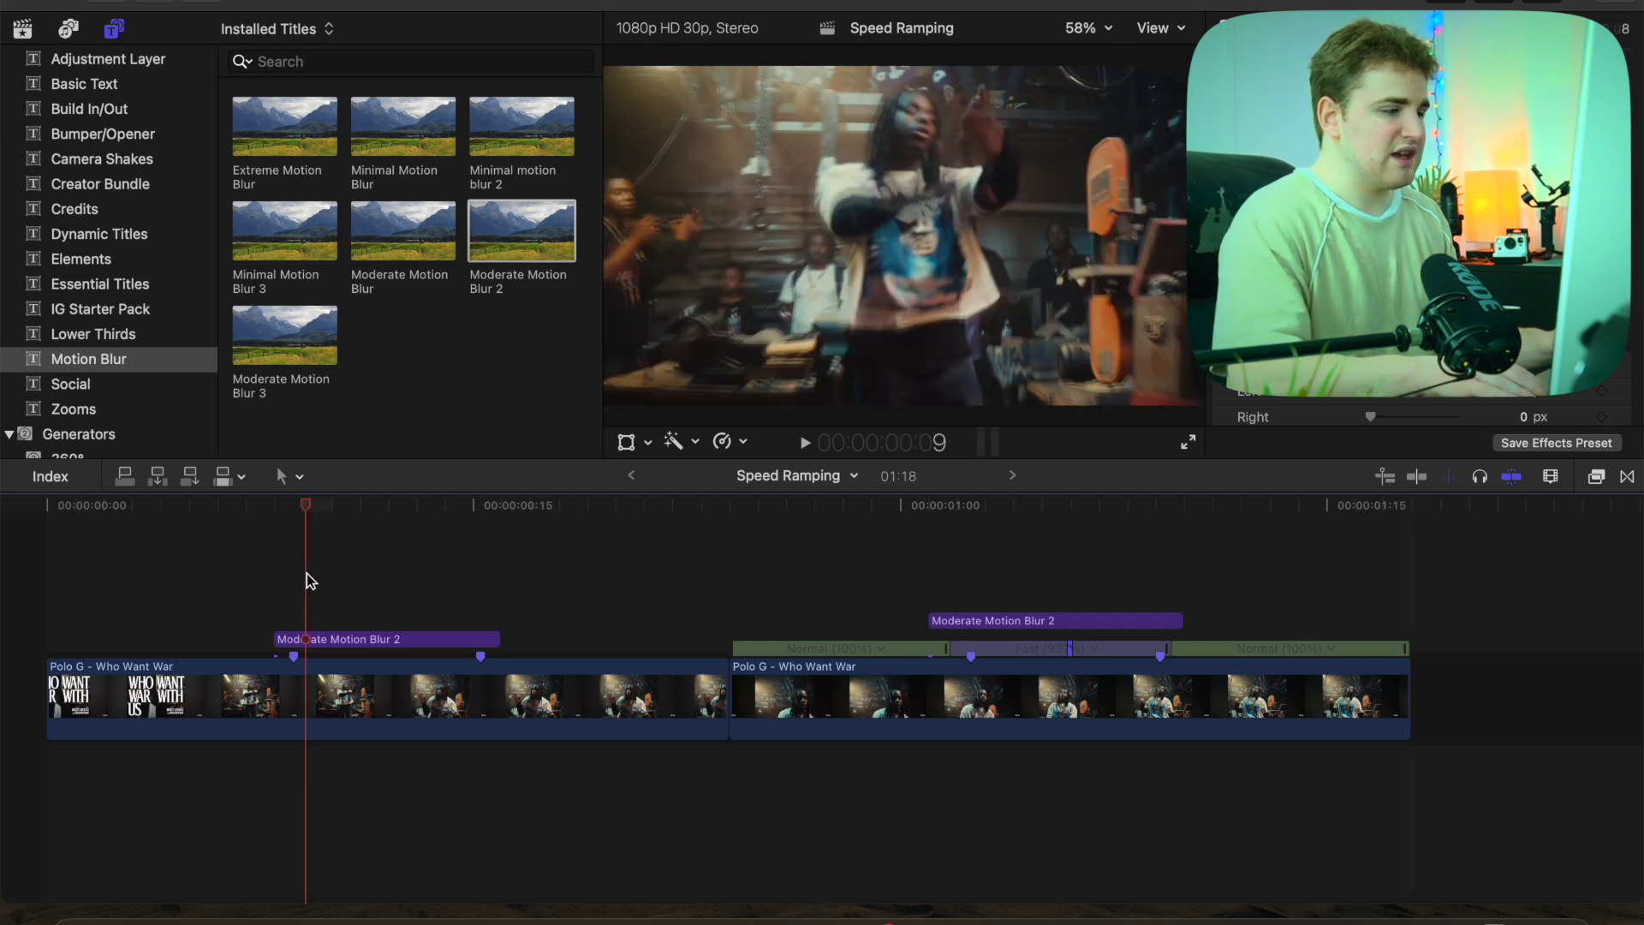